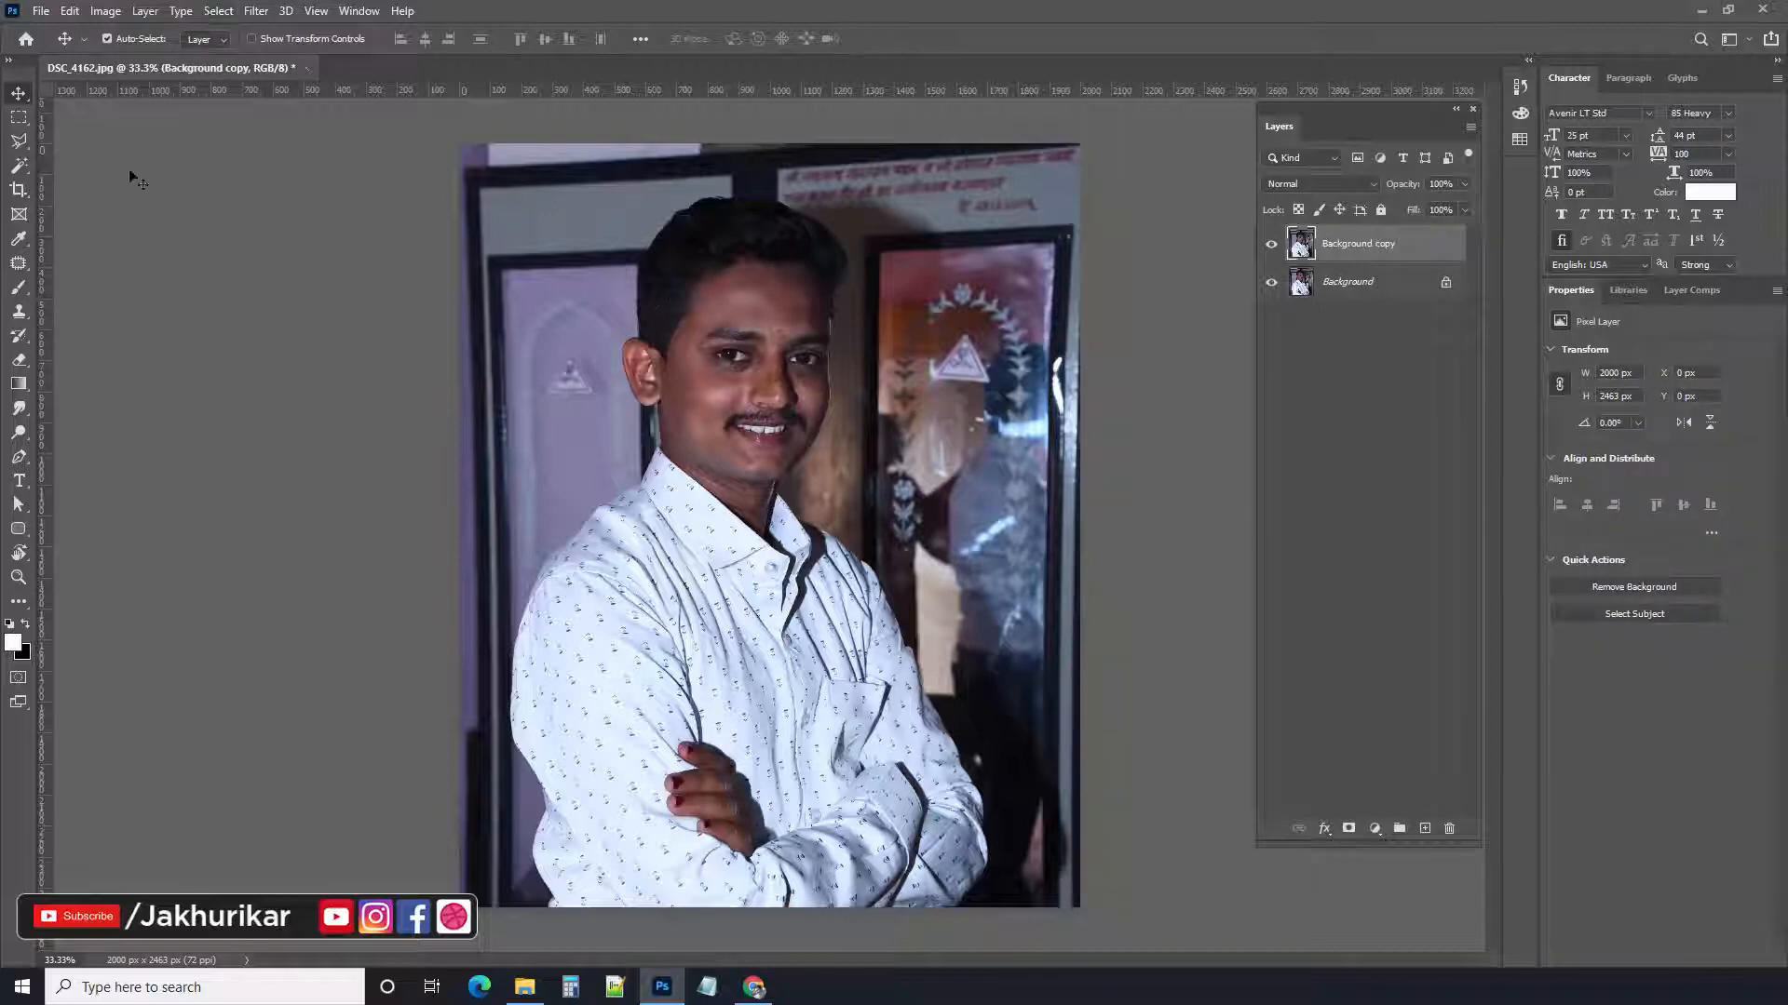
# Add a new layer and paint the man's face, ear and neck solid white with a 100 px soft brush
pyautogui.click(1424, 827)
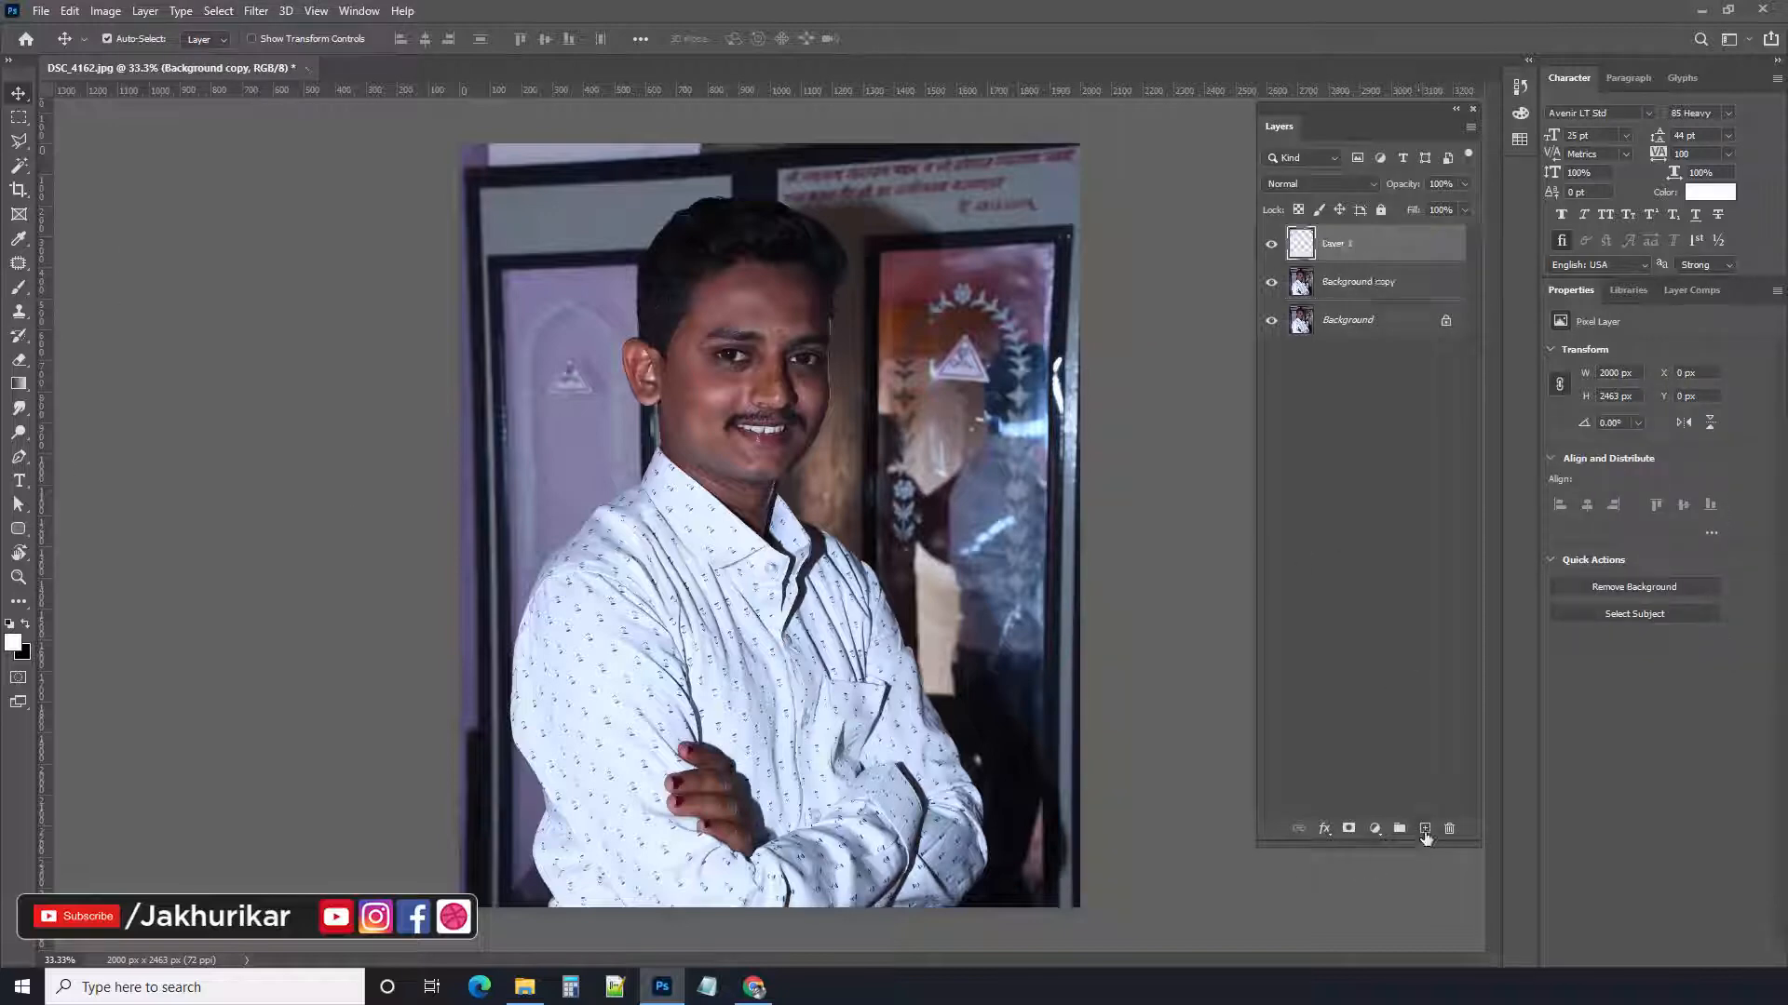
pyautogui.click(16, 296)
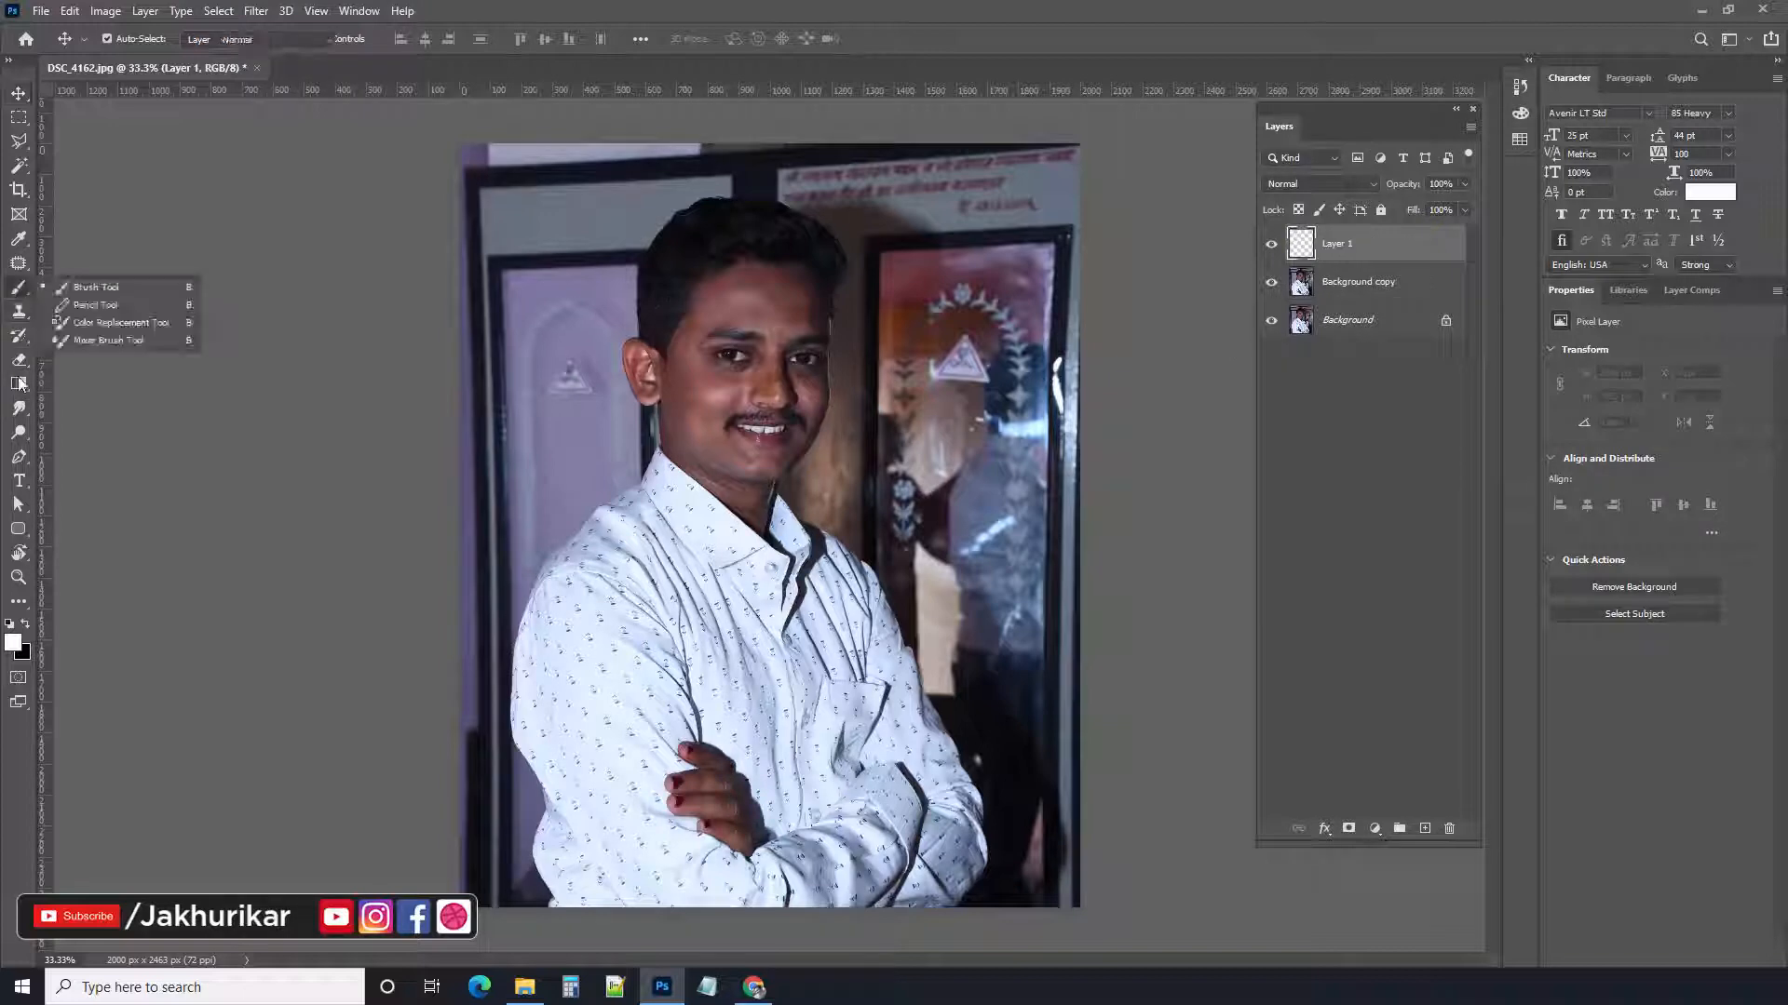
pyautogui.click(135, 287)
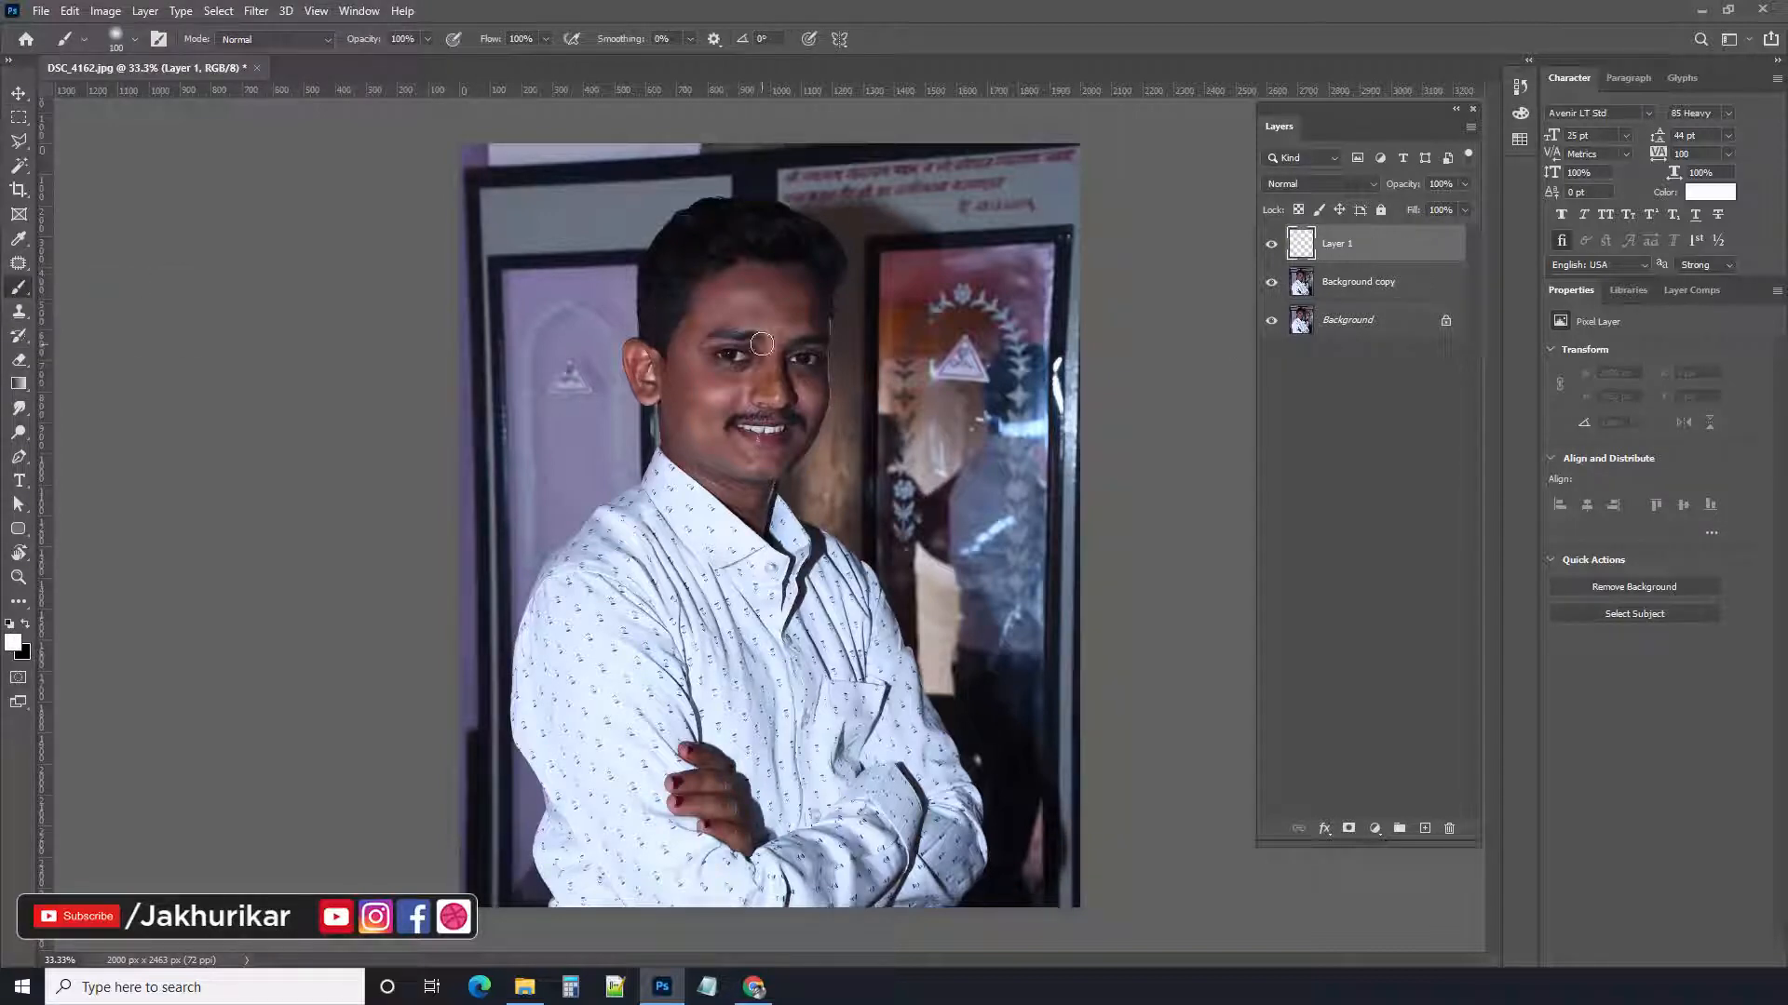
pyautogui.scroll(5, 726, 263)
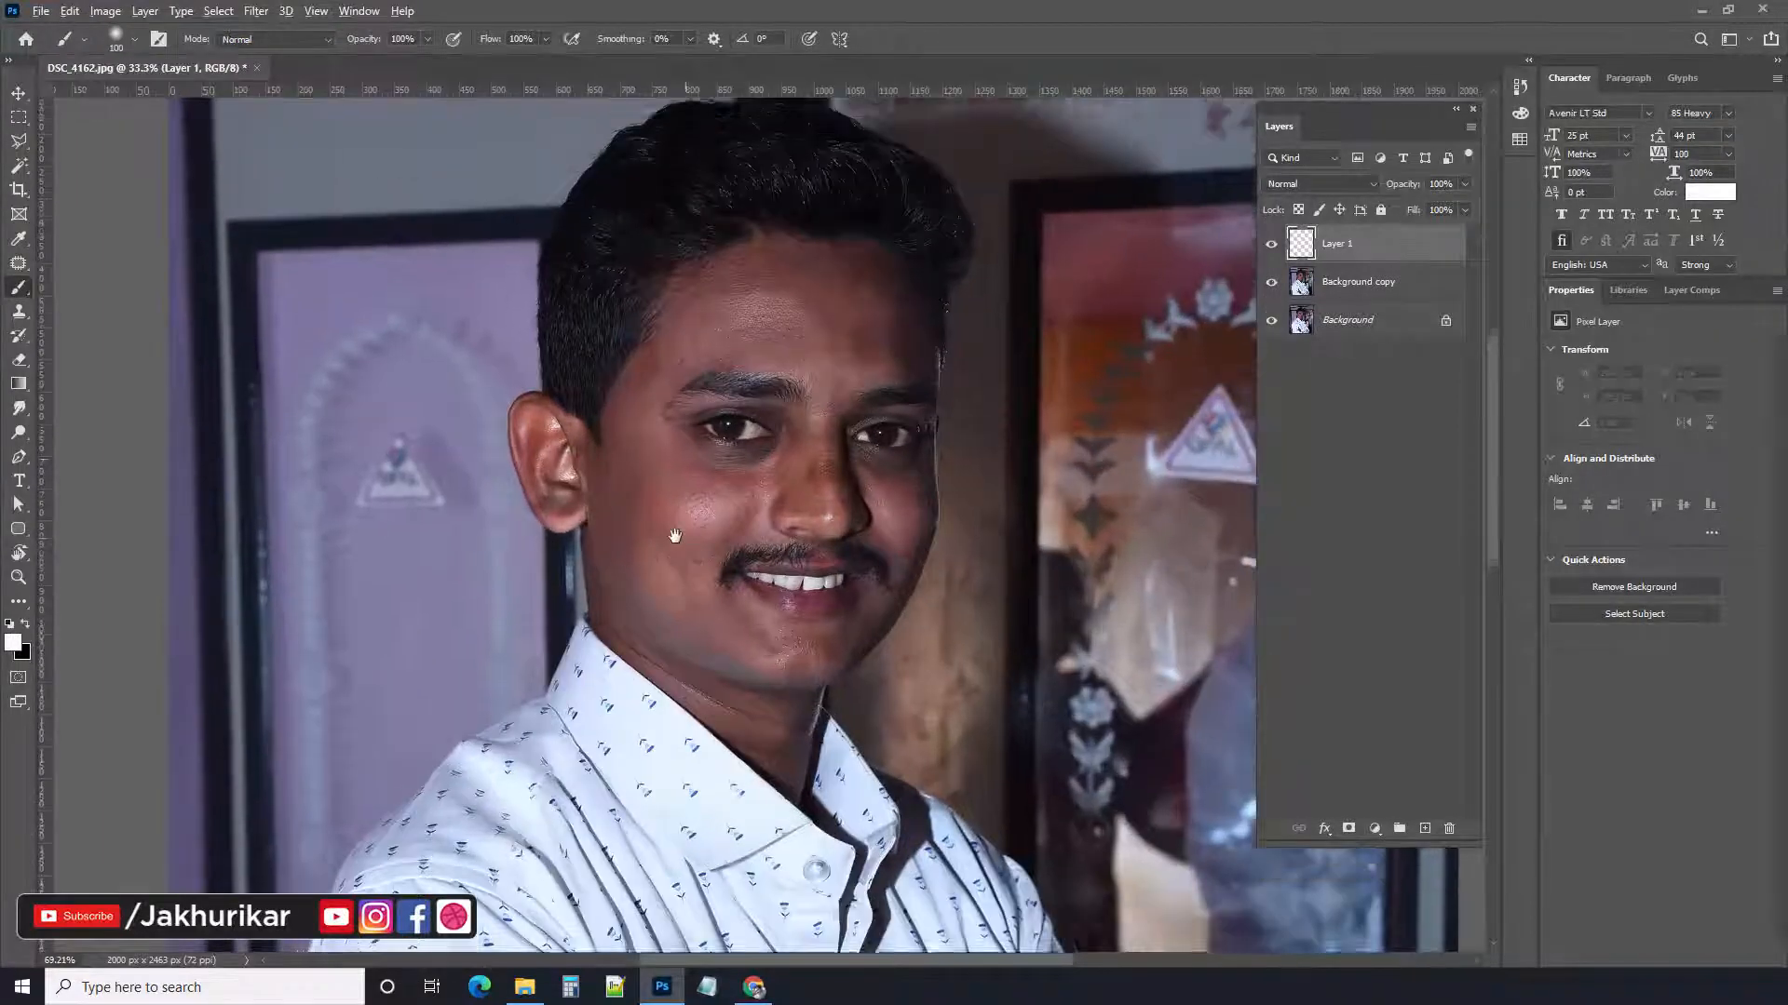
pyautogui.moveTo(695, 493); pyautogui.dragTo(657, 714)
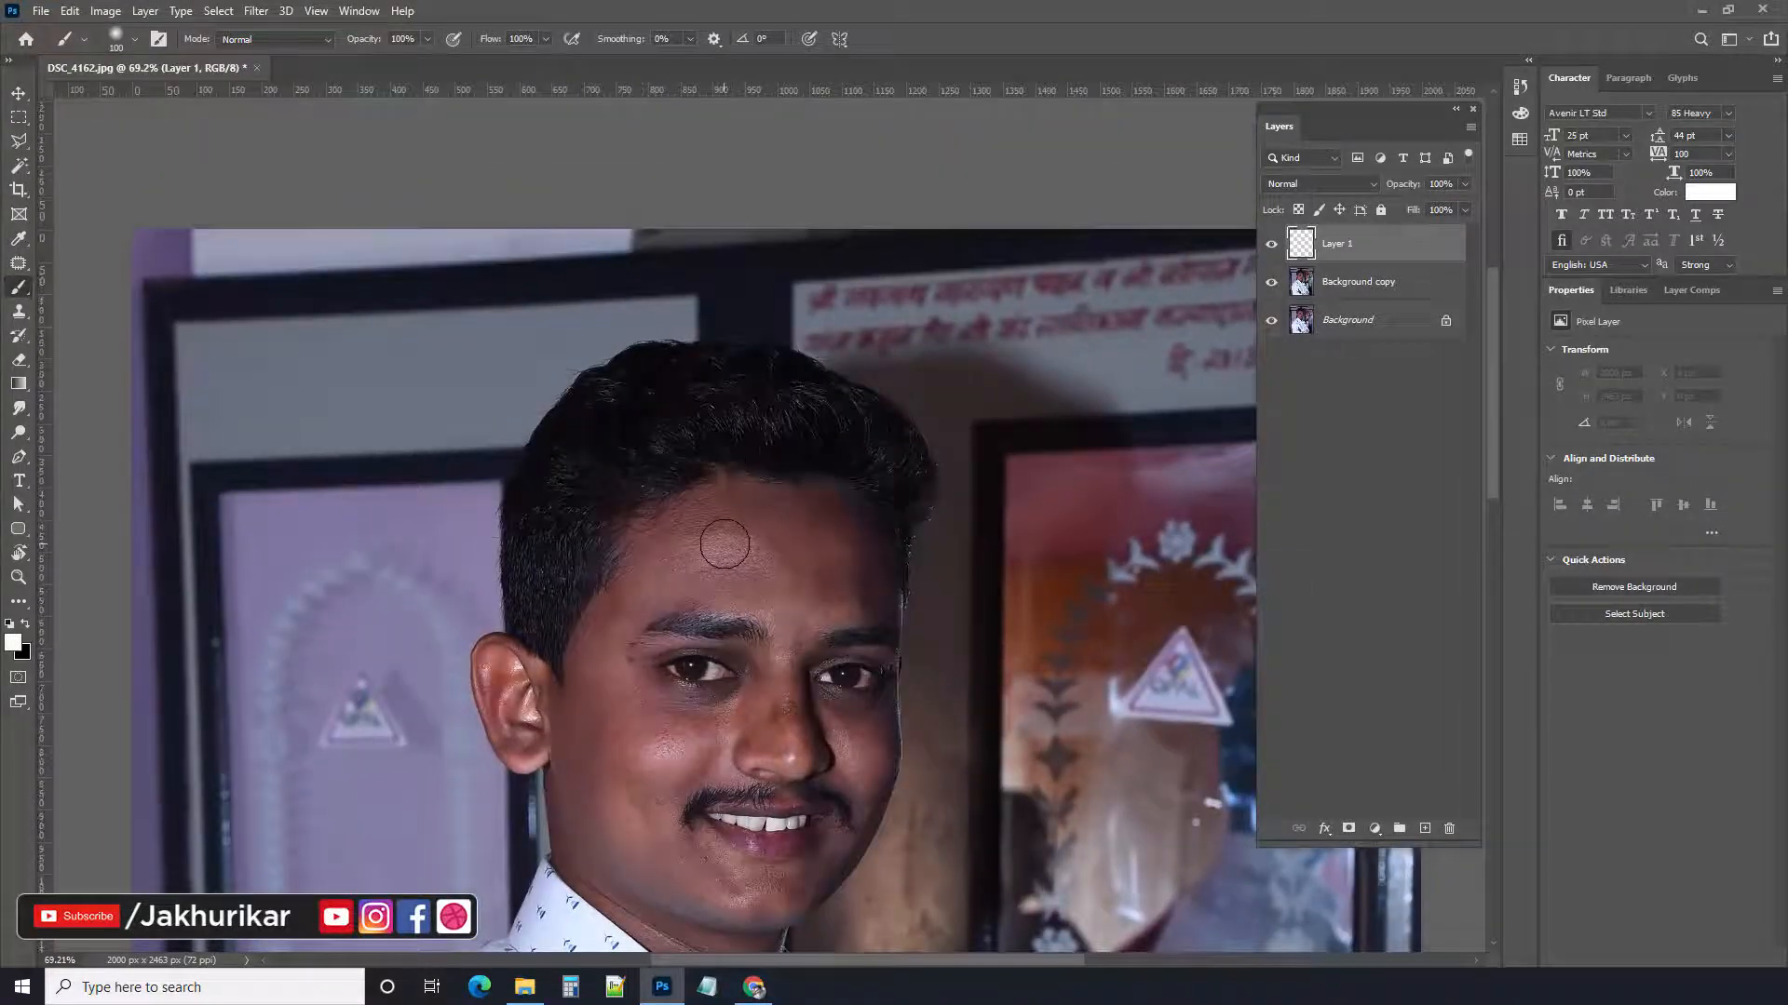
pyautogui.moveTo(724, 544)
pyautogui.mouseDown()
pyautogui.moveTo(643, 538)
pyautogui.moveTo(584, 718)
pyautogui.moveTo(489, 657)
pyautogui.moveTo(480, 671)
pyautogui.moveTo(500, 753)
pyautogui.moveTo(525, 751)
pyautogui.moveTo(535, 722)
pyautogui.moveTo(552, 826)
pyautogui.moveTo(647, 917)
pyautogui.moveTo(721, 929)
pyautogui.moveTo(813, 904)
pyautogui.moveTo(774, 862)
pyautogui.moveTo(661, 837)
pyautogui.moveTo(585, 707)
pyautogui.moveTo(580, 773)
pyautogui.moveTo(630, 842)
pyautogui.moveTo(810, 872)
pyautogui.moveTo(619, 830)
pyautogui.moveTo(600, 759)
pyautogui.moveTo(498, 658)
pyautogui.moveTo(612, 860)
pyautogui.moveTo(770, 905)
pyautogui.moveTo(788, 816)
pyautogui.moveTo(641, 770)
pyautogui.moveTo(625, 742)
pyautogui.moveTo(704, 802)
pyautogui.moveTo(774, 820)
pyautogui.moveTo(681, 813)
pyautogui.moveTo(632, 704)
pyautogui.moveTo(680, 576)
pyautogui.moveTo(653, 683)
pyautogui.moveTo(684, 695)
pyautogui.moveTo(677, 614)
pyautogui.moveTo(701, 756)
pyautogui.moveTo(741, 796)
pyautogui.moveTo(759, 618)
pyautogui.moveTo(772, 840)
pyautogui.moveTo(803, 635)
pyautogui.moveTo(785, 761)
pyautogui.moveTo(771, 580)
pyautogui.moveTo(733, 548)
pyautogui.moveTo(735, 502)
pyautogui.moveTo(850, 526)
pyautogui.moveTo(872, 597)
pyautogui.moveTo(861, 685)
pyautogui.moveTo(796, 516)
pyautogui.moveTo(745, 614)
pyautogui.moveTo(800, 566)
pyautogui.moveTo(695, 578)
pyautogui.moveTo(835, 567)
pyautogui.moveTo(870, 780)
pyautogui.moveTo(819, 870)
pyautogui.moveTo(908, 750)
pyautogui.moveTo(838, 618)
pyautogui.moveTo(841, 669)
pyautogui.moveTo(766, 845)
pyautogui.mouseUp()
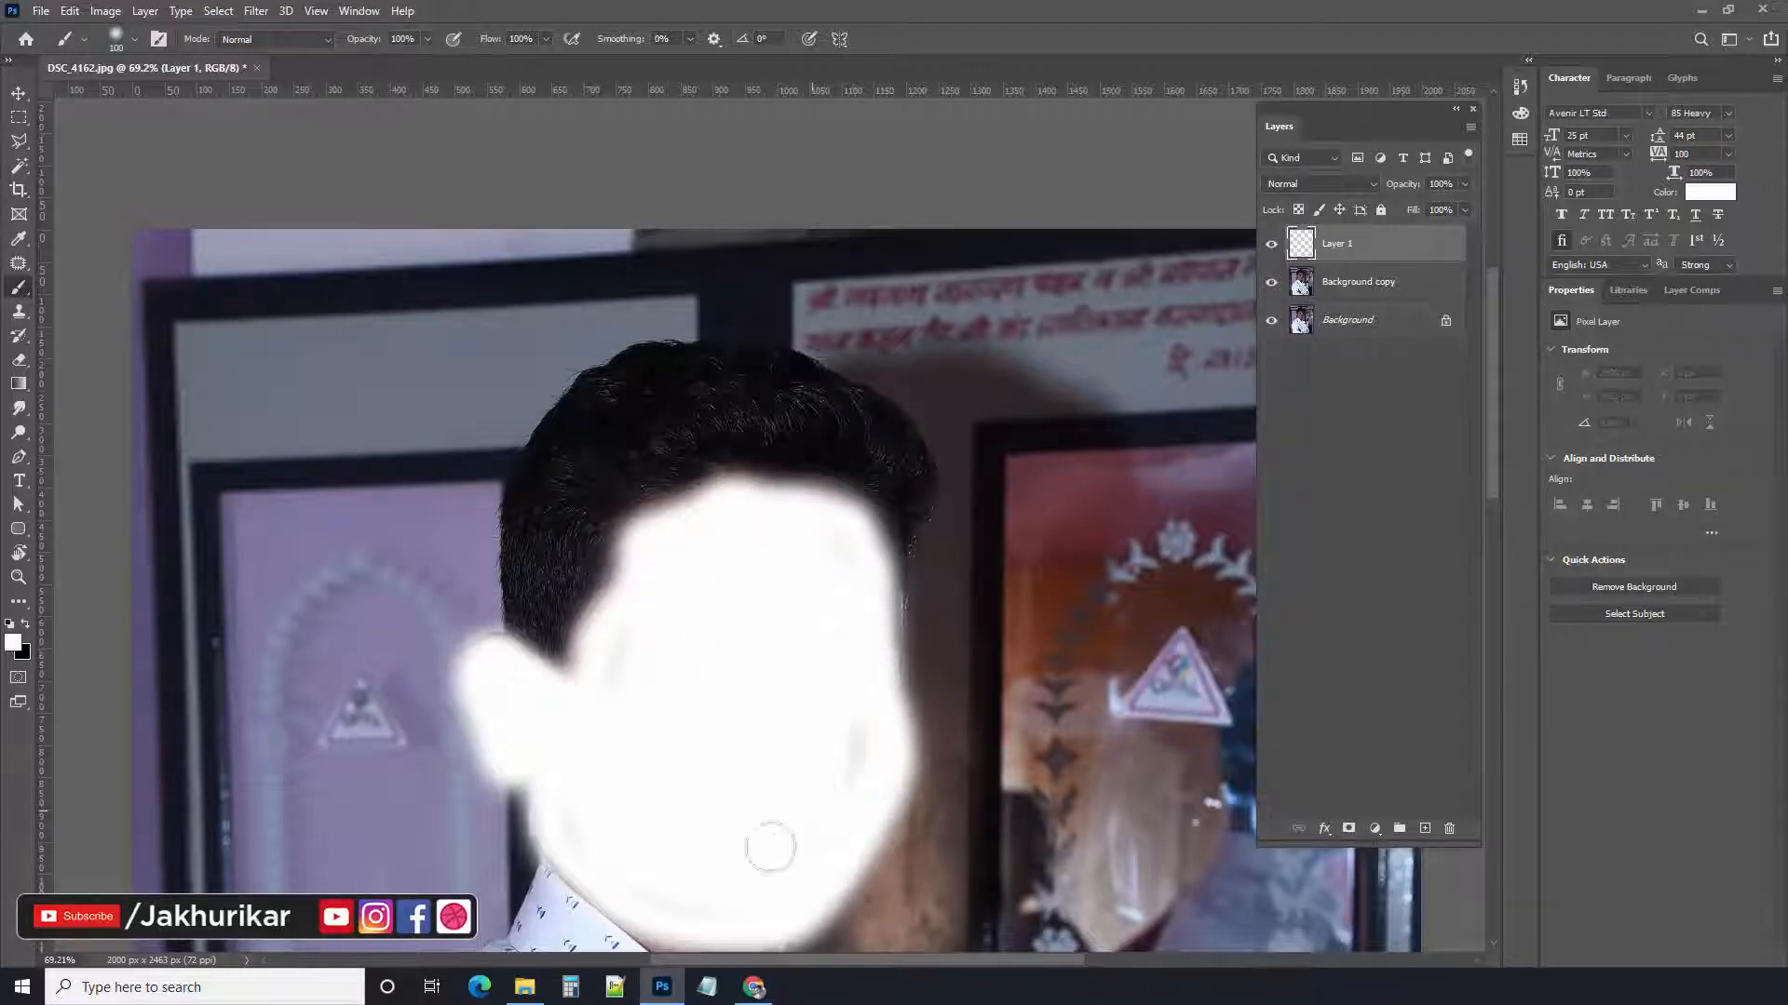
pyautogui.scroll(-5, 790, 431)
pyautogui.moveTo(774, 556)
pyautogui.mouseDown()
pyautogui.moveTo(774, 633)
pyautogui.moveTo(643, 493)
pyautogui.moveTo(710, 538)
pyautogui.moveTo(738, 598)
pyautogui.moveTo(593, 467)
pyautogui.mouseUp()
pyautogui.scroll(3, 767, 372)
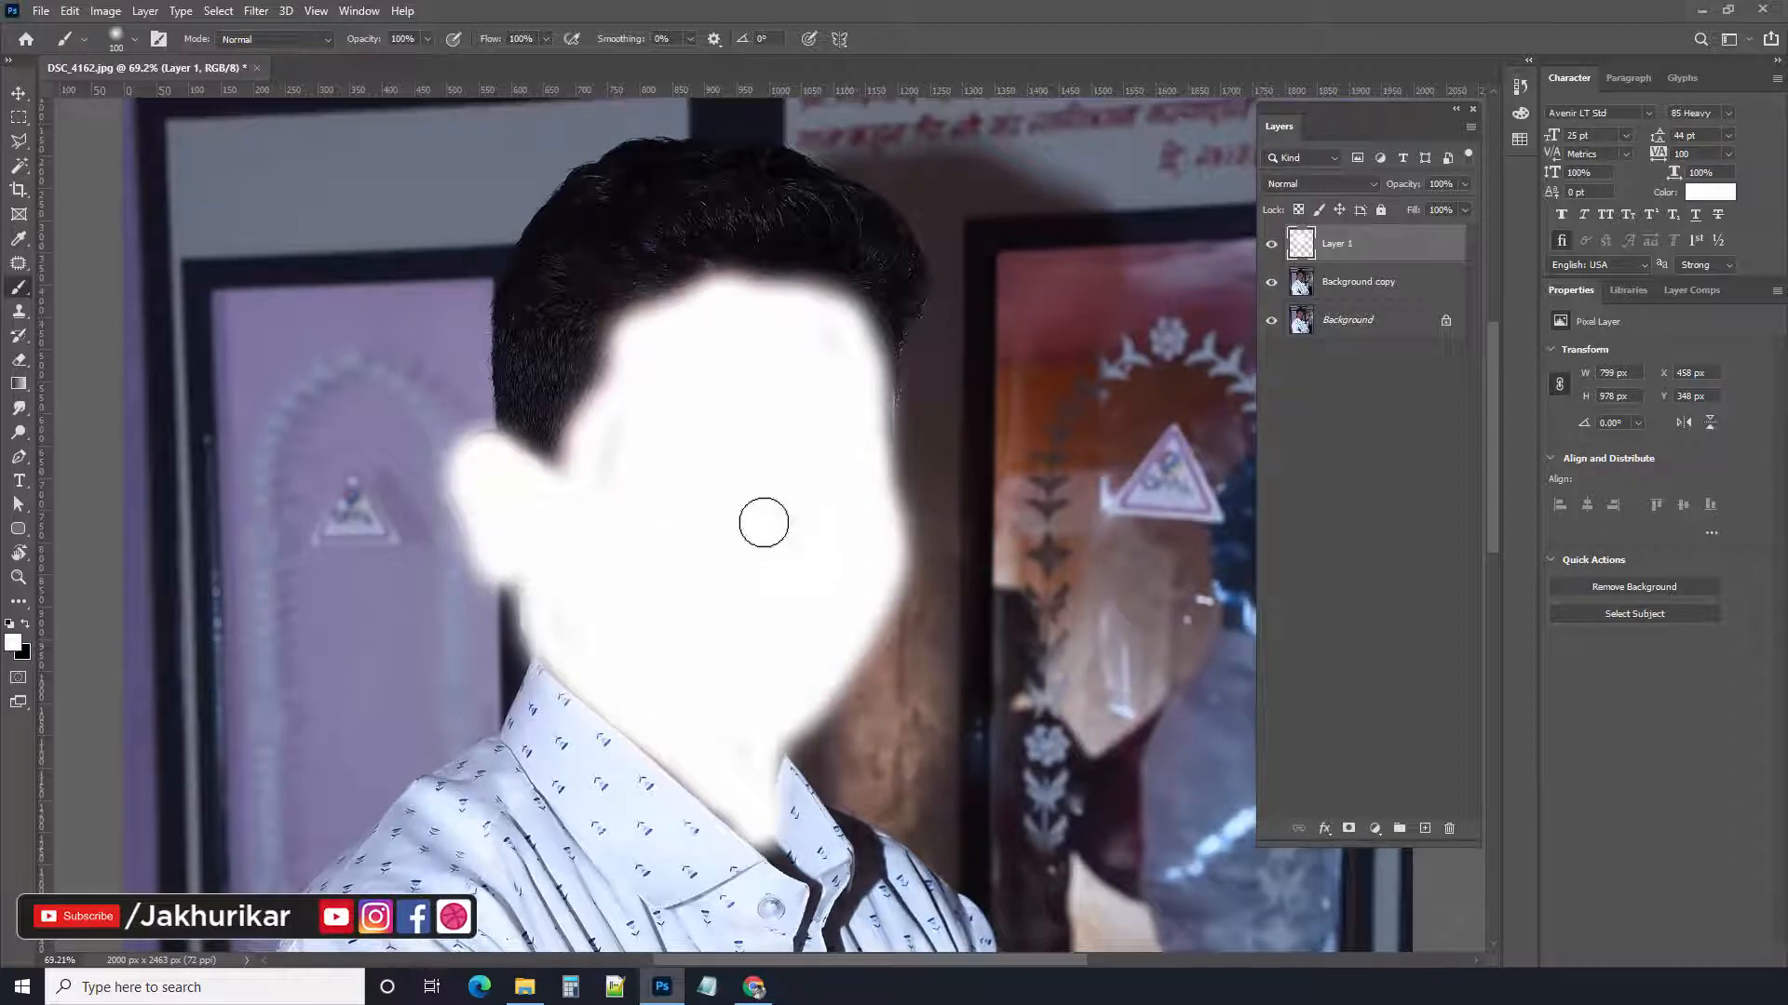
# Lower the white face layer's opacity to 53% and erase the spill around the ear with the soft Eraser
pyautogui.scroll(3, 778, 446)
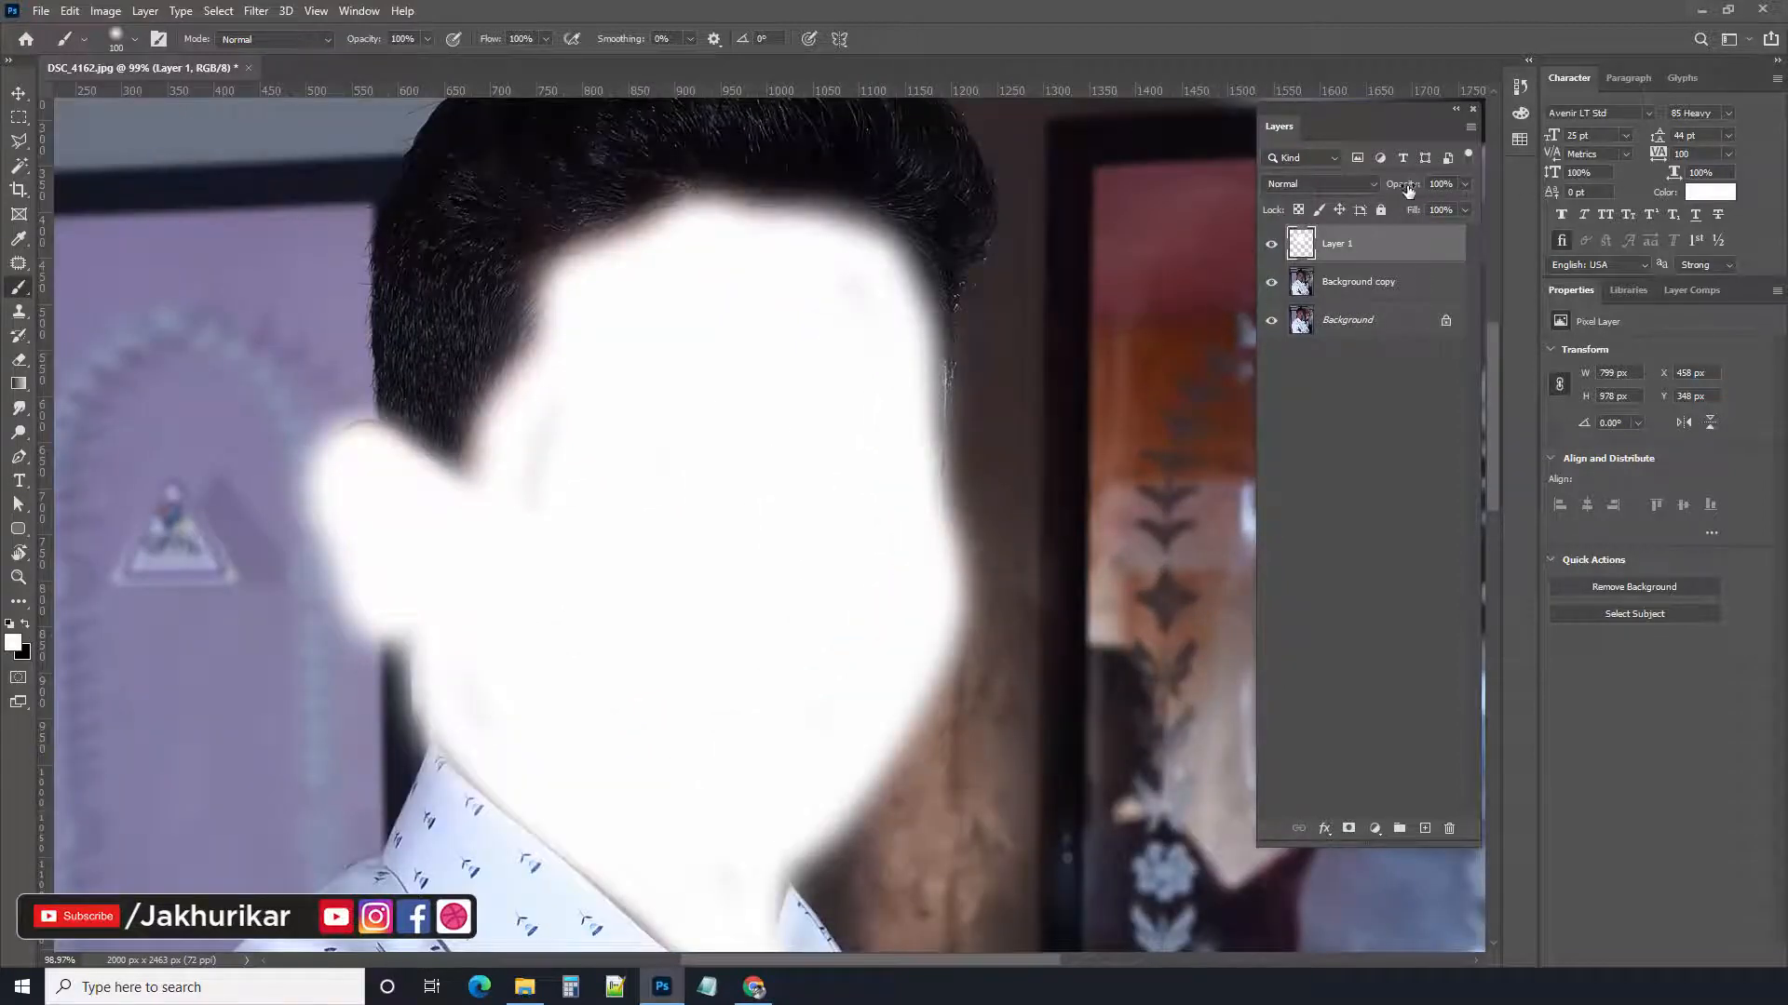
pyautogui.moveTo(1408, 189); pyautogui.dragTo(1379, 188)
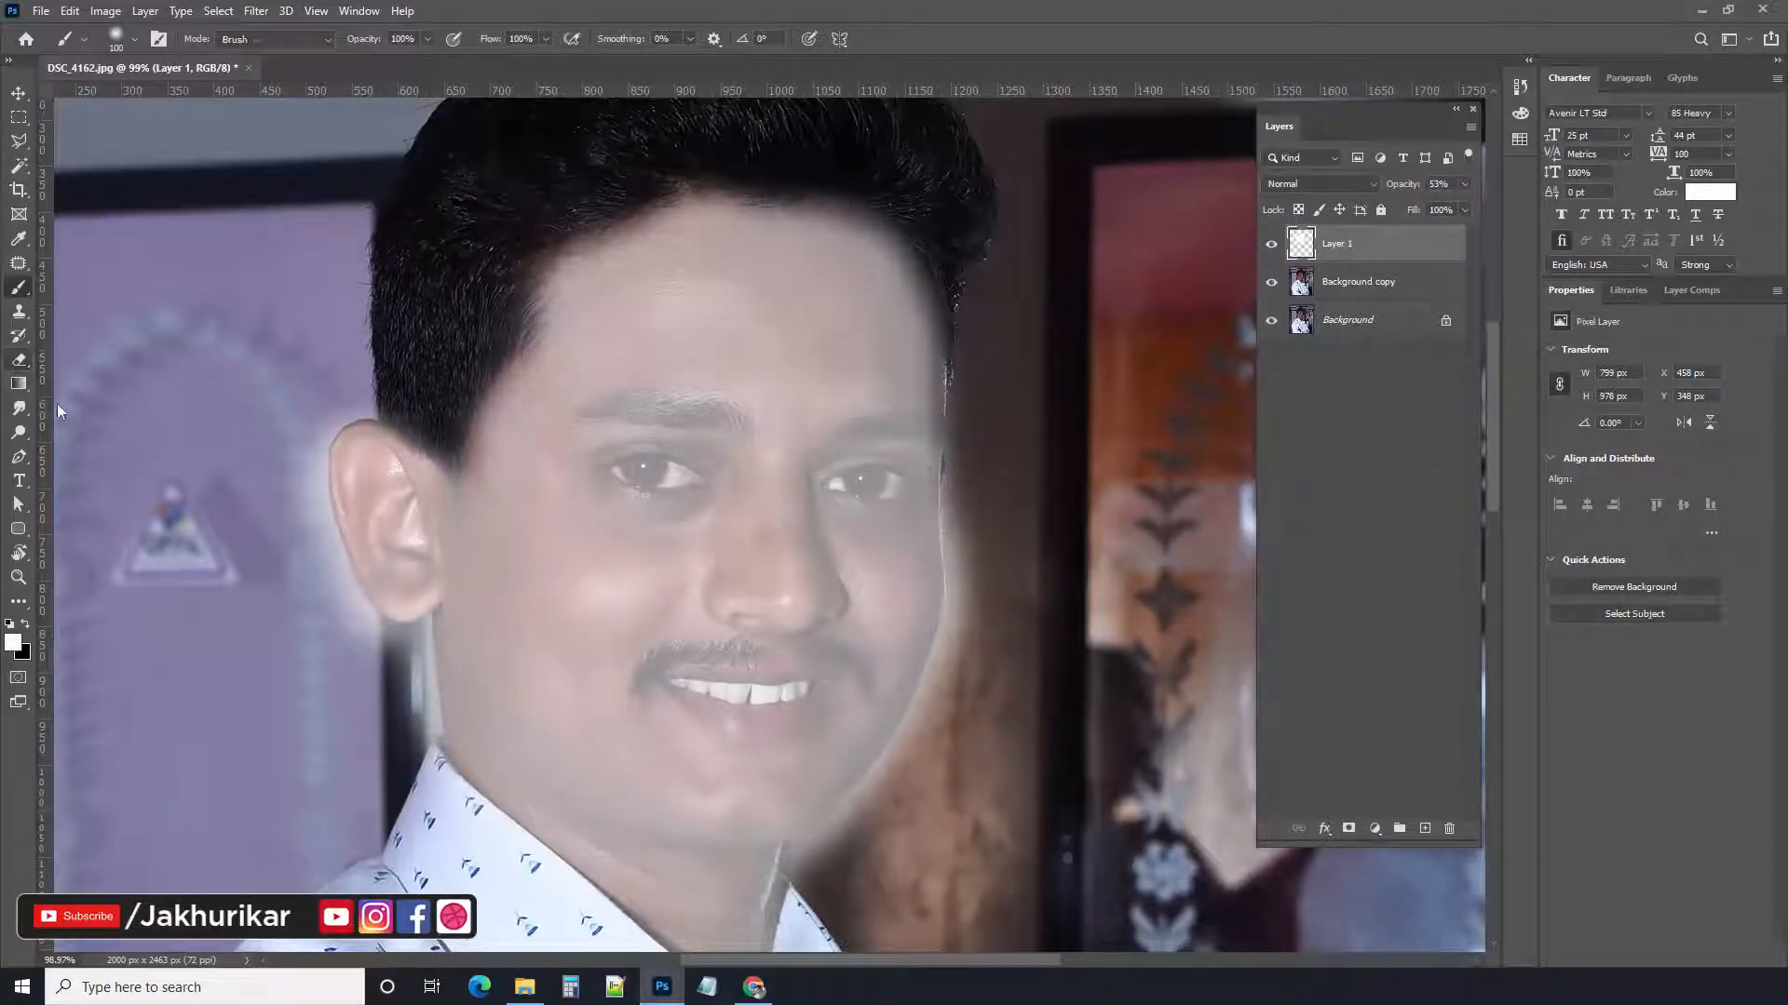
pyautogui.moveTo(19, 359); pyautogui.dragTo(97, 366)
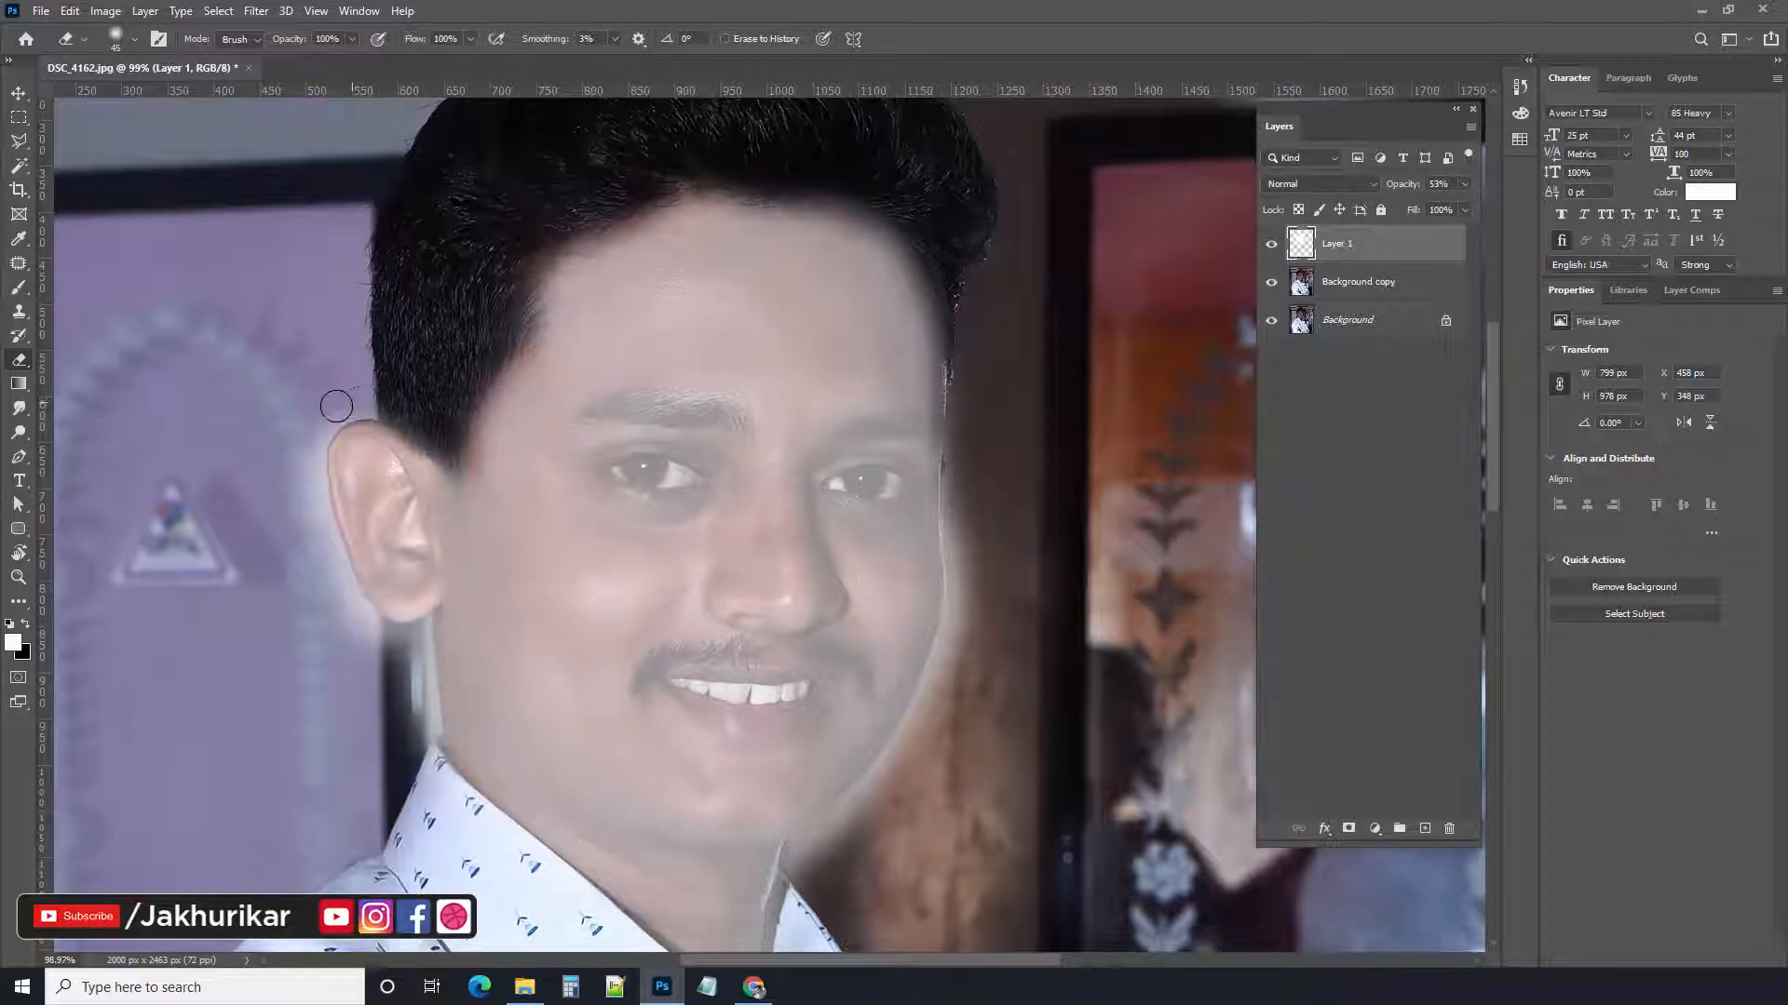
pyautogui.moveTo(336, 406)
pyautogui.mouseDown()
pyautogui.moveTo(307, 472)
pyautogui.moveTo(336, 595)
pyautogui.moveTo(358, 644)
pyautogui.moveTo(403, 658)
pyautogui.moveTo(410, 642)
pyautogui.moveTo(428, 742)
pyautogui.mouseUp()
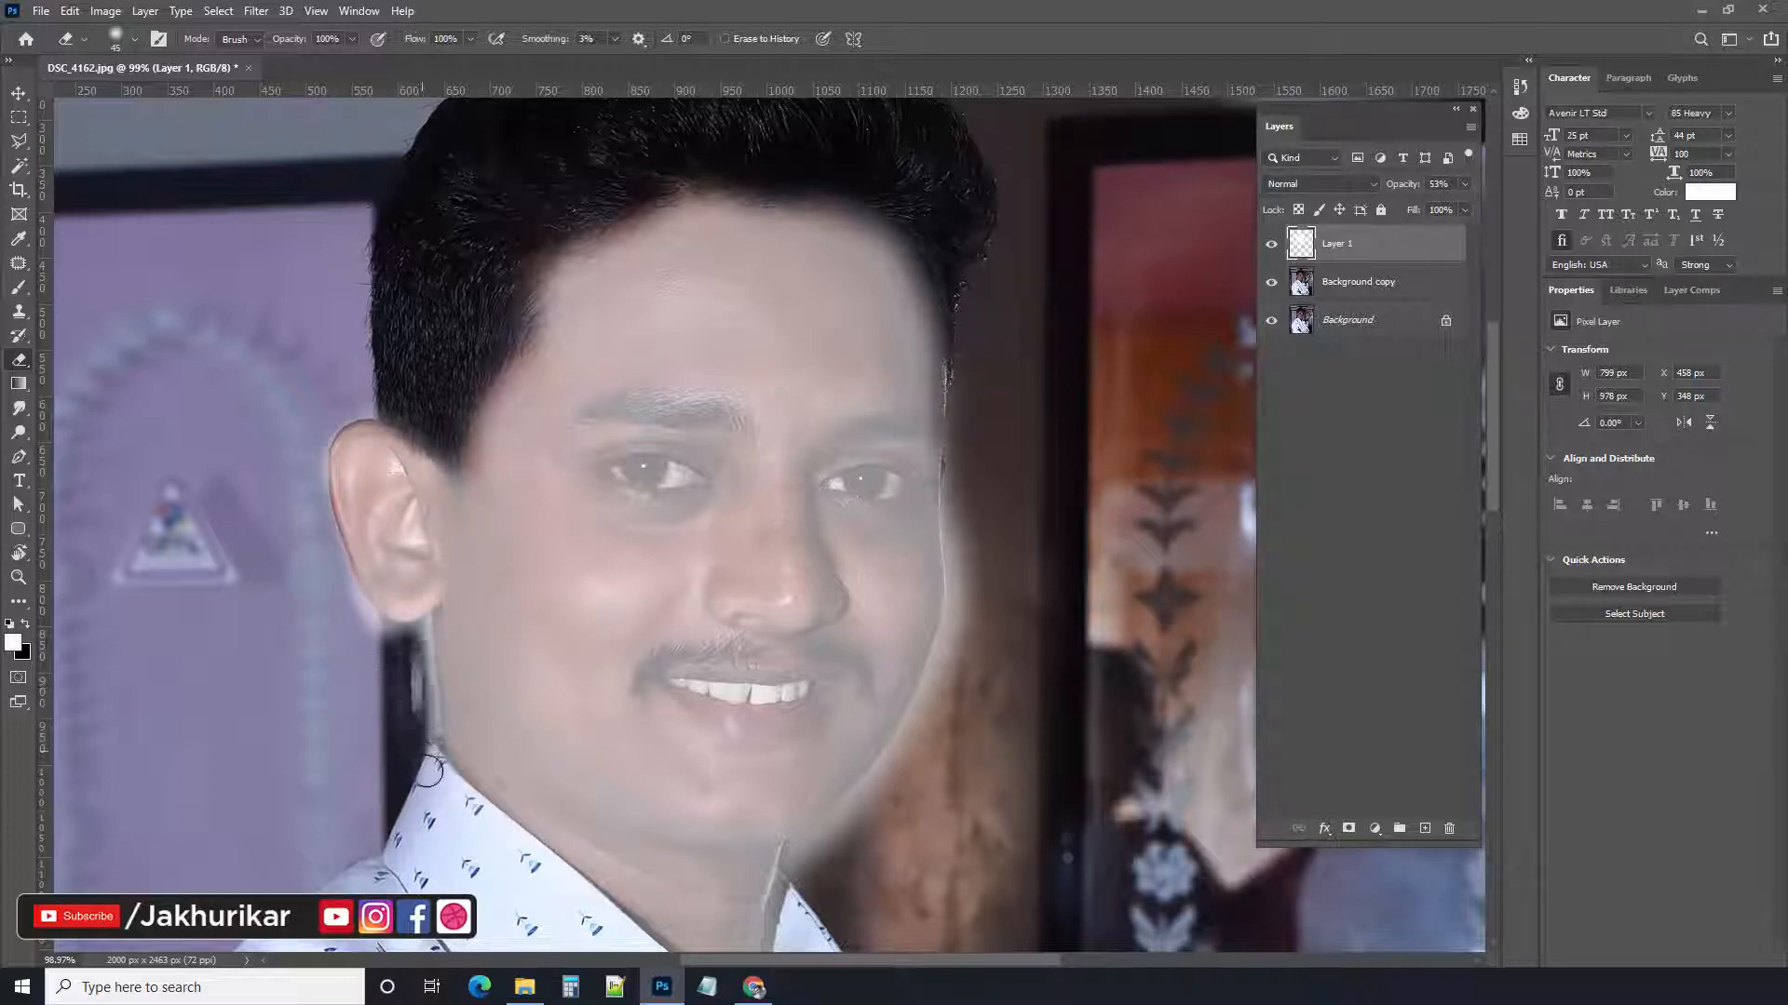
pyautogui.moveTo(410, 641); pyautogui.dragTo(332, 586)
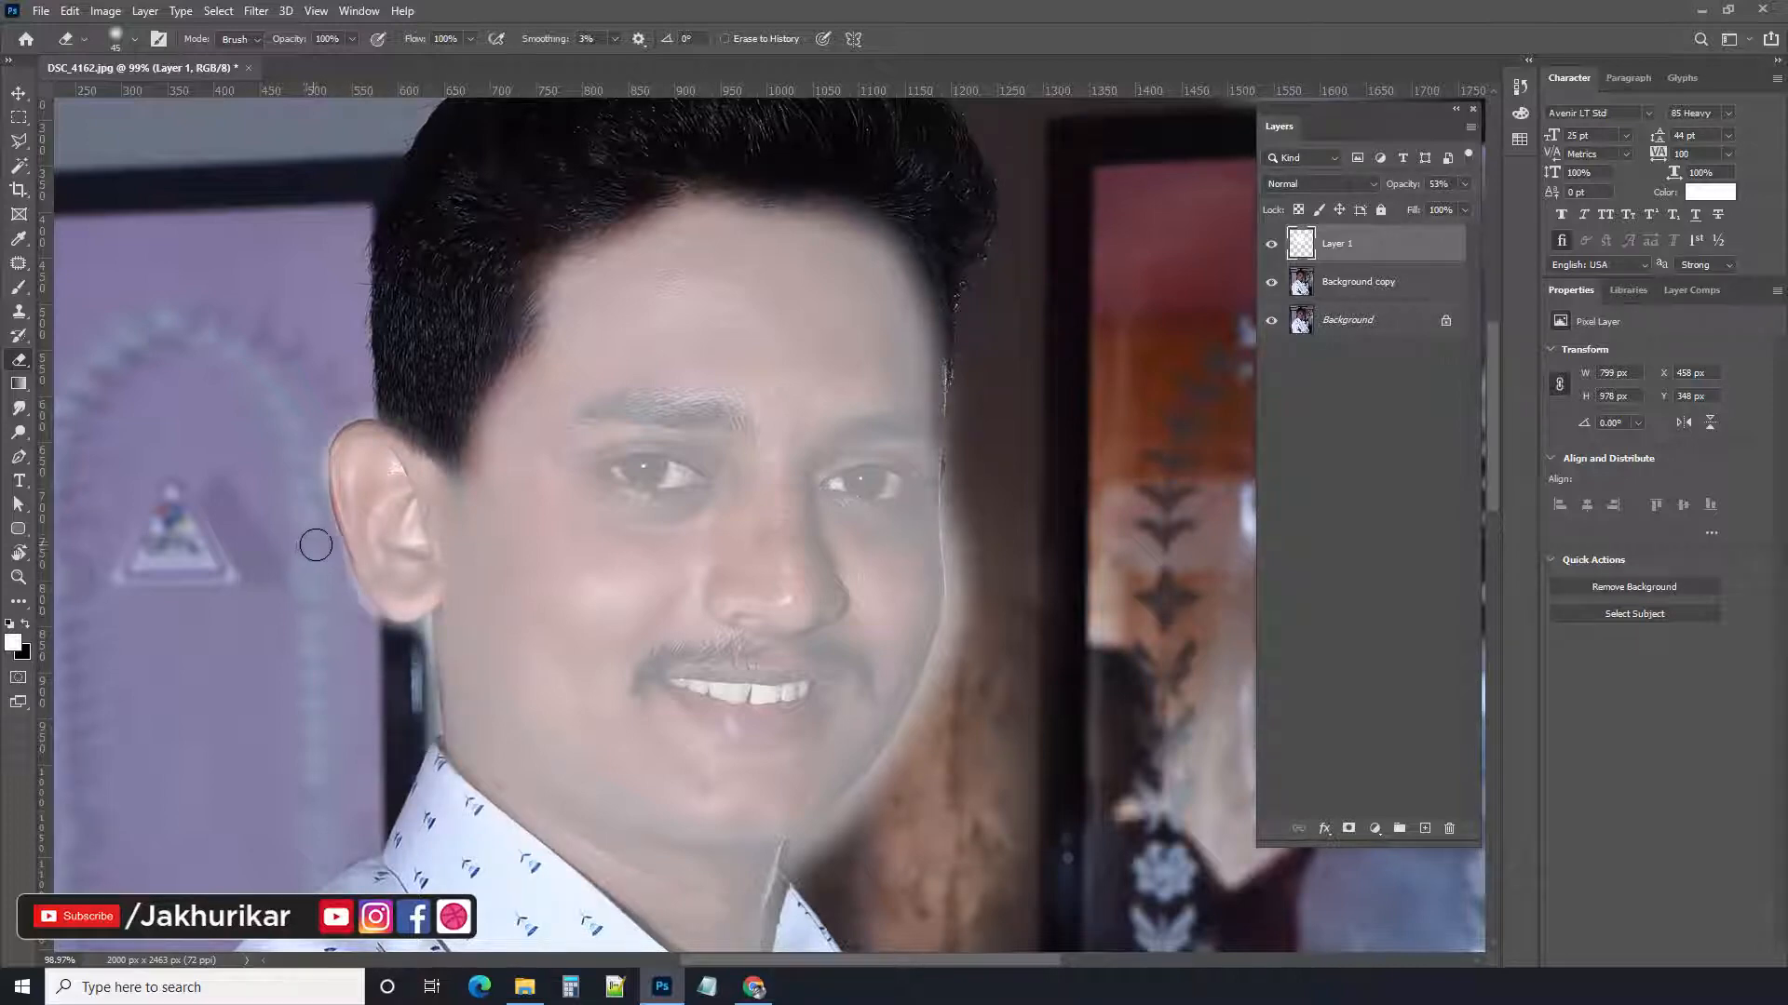
# Set the Eraser to a 45 px Hard Round brush and erase the white fringe along the ear's outer edge
pyautogui.scroll(5, 303, 554)
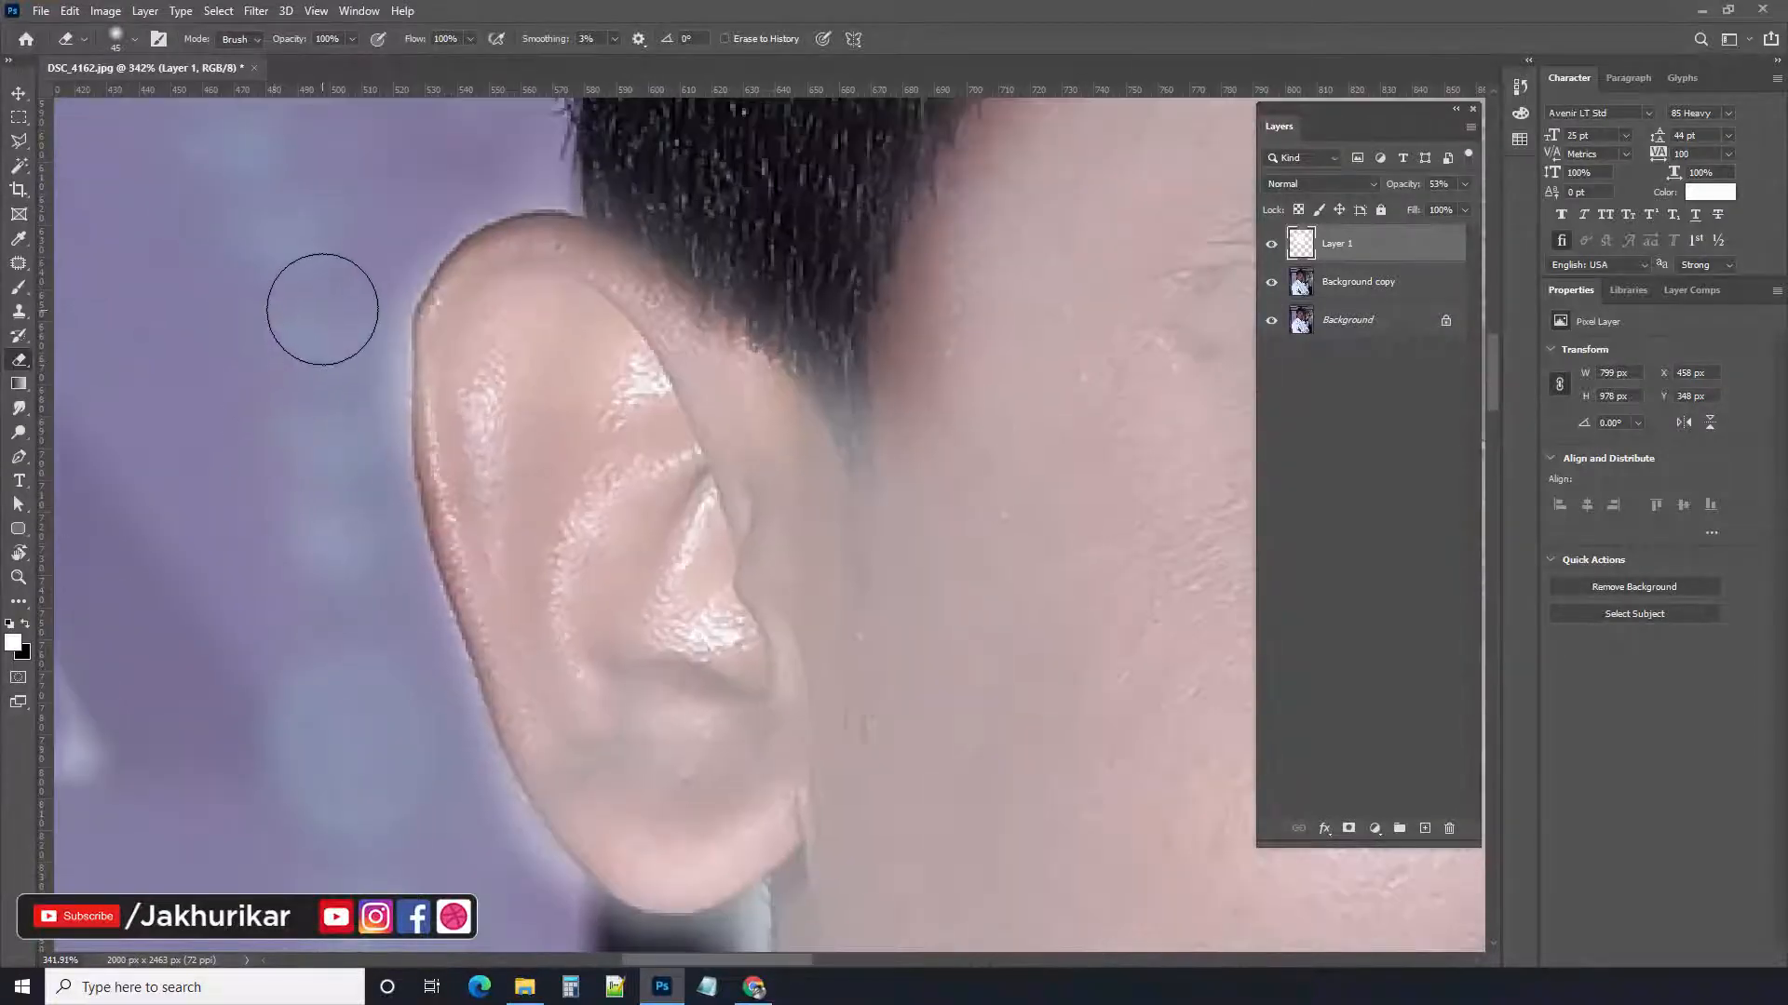
pyautogui.rightClick(448, 305)
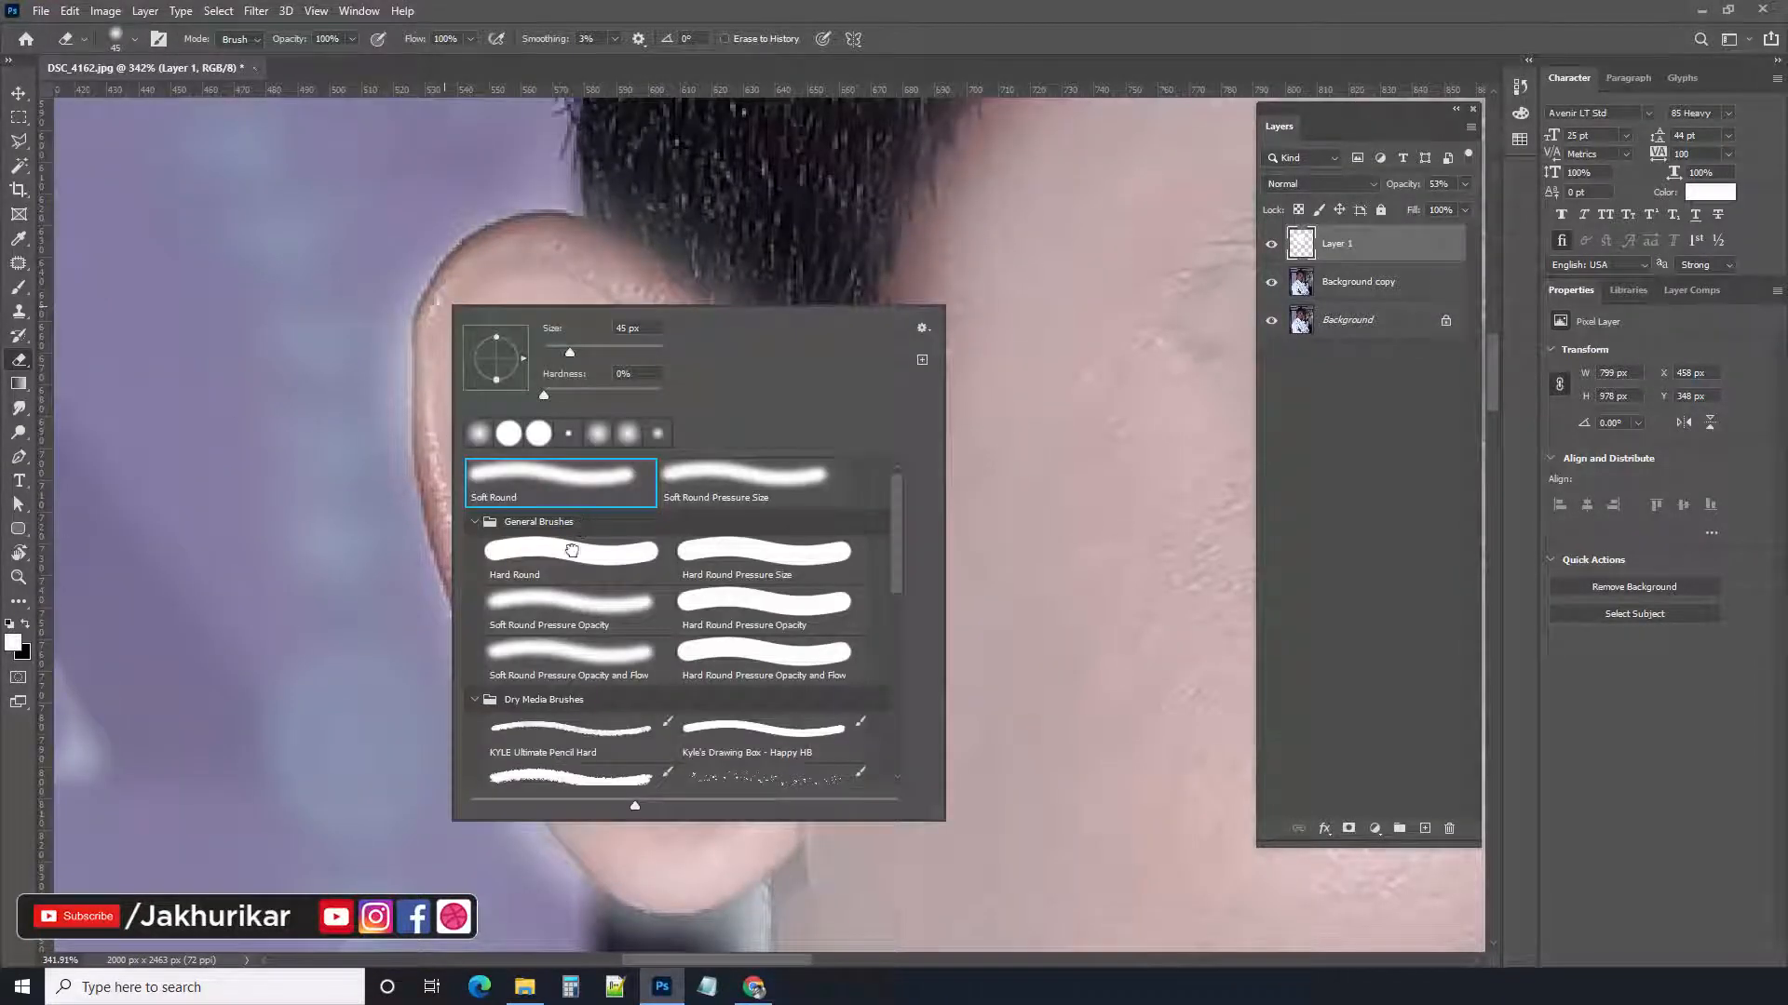
pyautogui.click(572, 550)
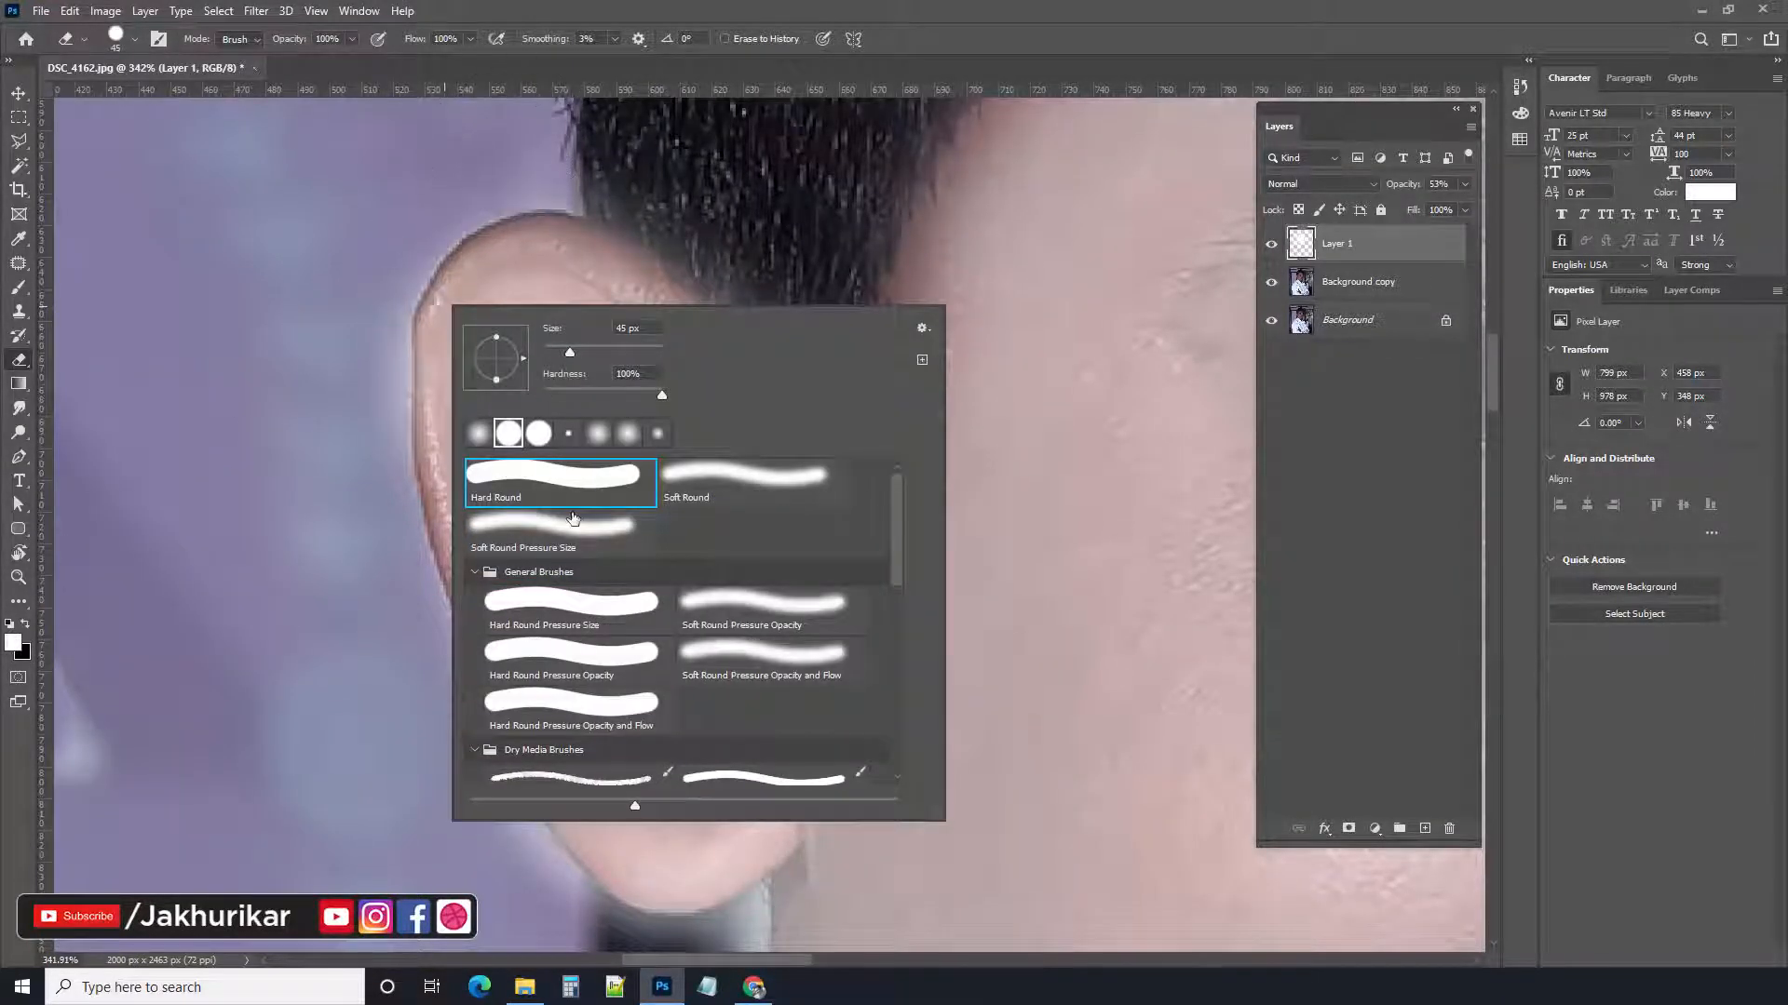
pyautogui.click(465, 156)
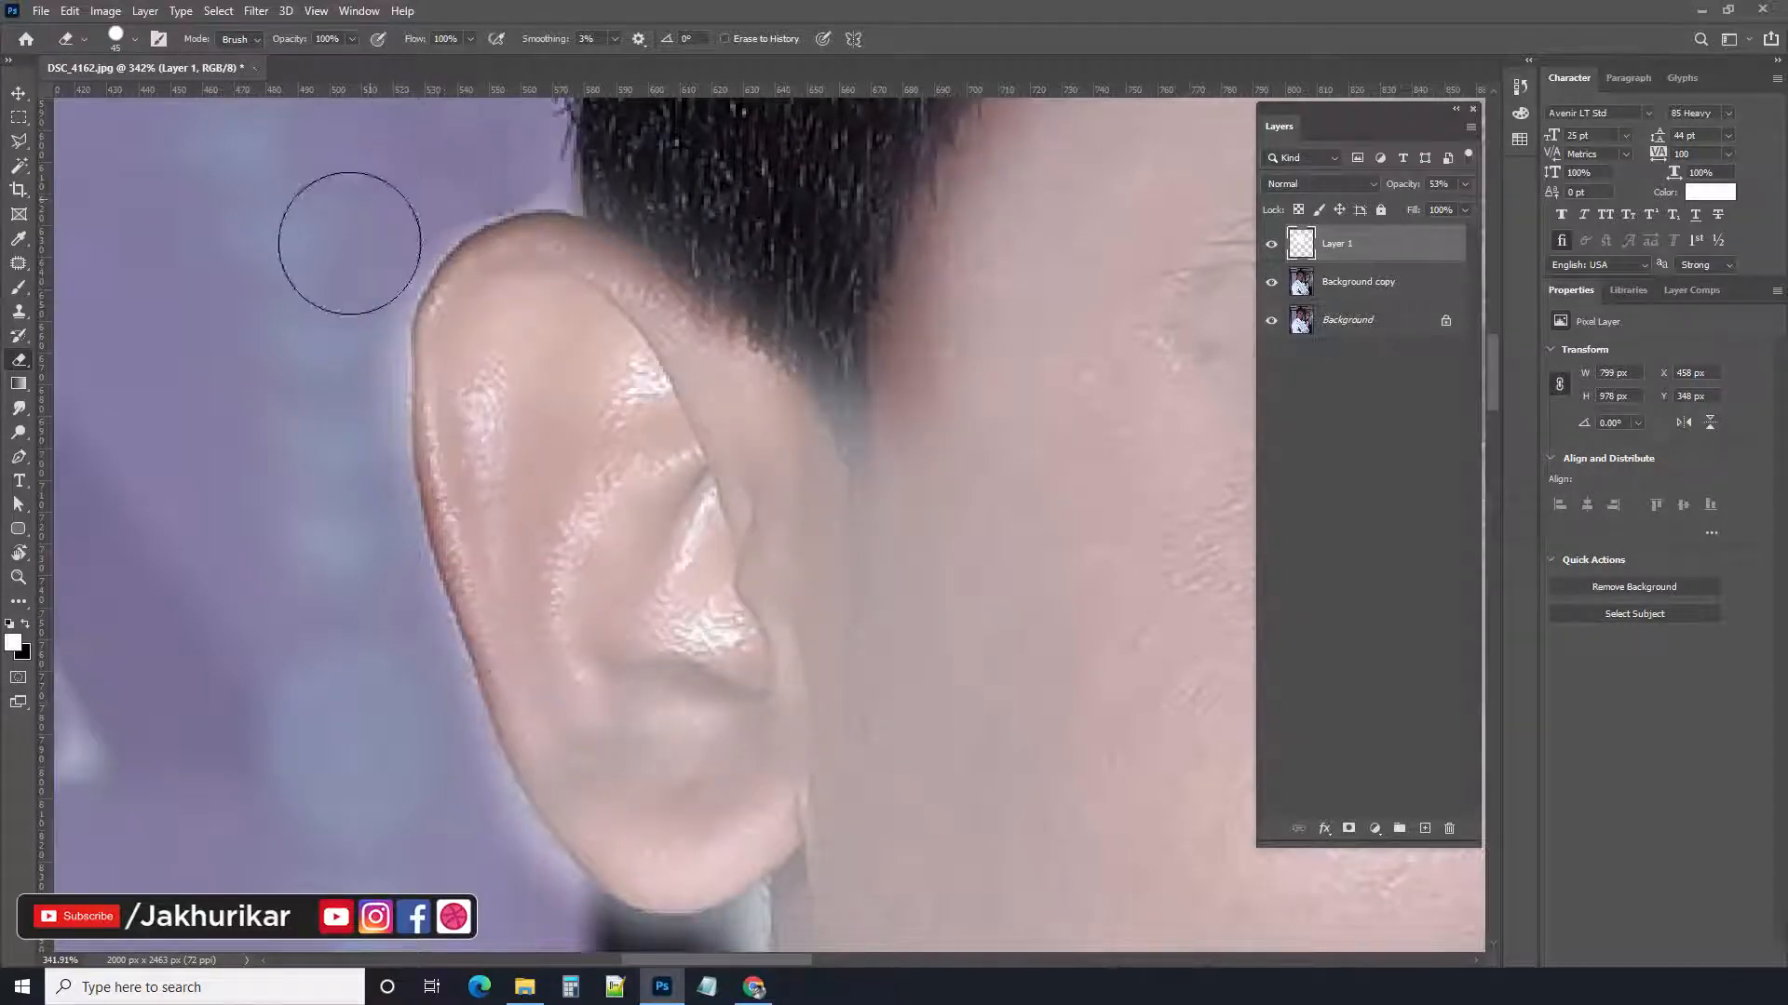
pyautogui.moveTo(471, 150)
pyautogui.mouseDown()
pyautogui.moveTo(546, 138)
pyautogui.moveTo(475, 146)
pyautogui.moveTo(393, 201)
pyautogui.moveTo(348, 281)
pyautogui.moveTo(330, 420)
pyautogui.moveTo(378, 689)
pyautogui.moveTo(522, 814)
pyautogui.mouseUp()
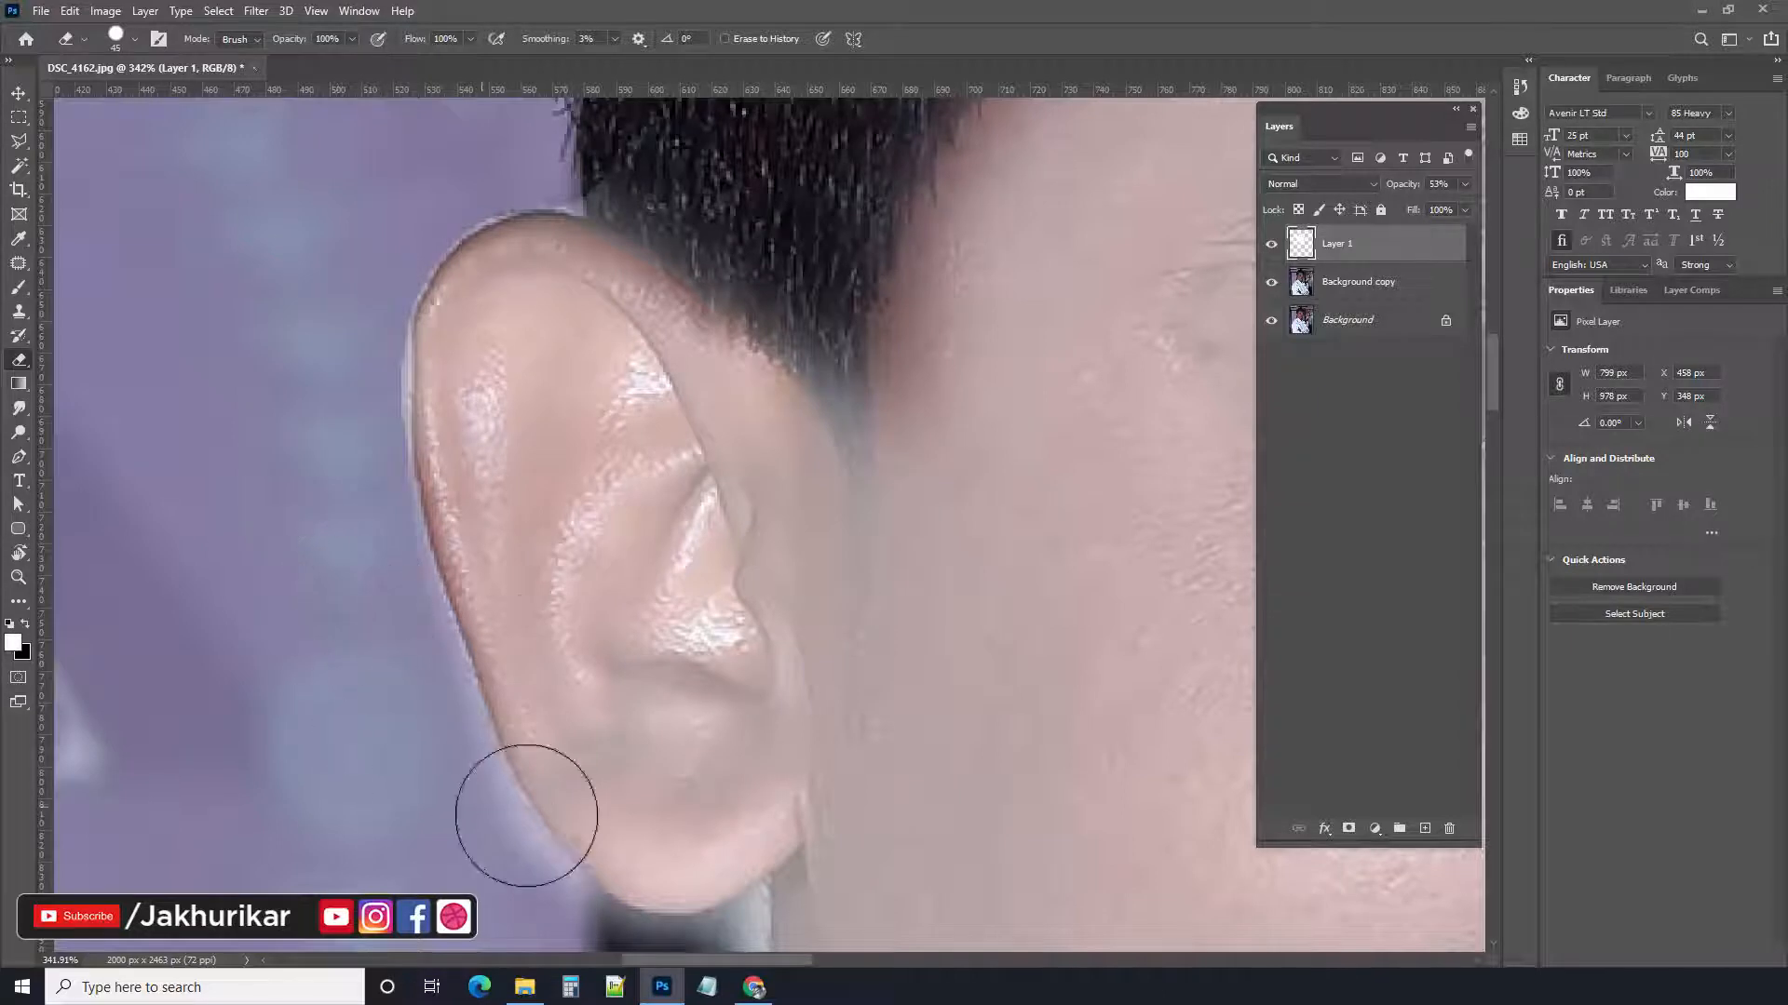
pyautogui.moveTo(525, 693)
pyautogui.mouseDown()
pyautogui.moveTo(478, 394)
pyautogui.moveTo(455, 356)
pyautogui.mouseUp()
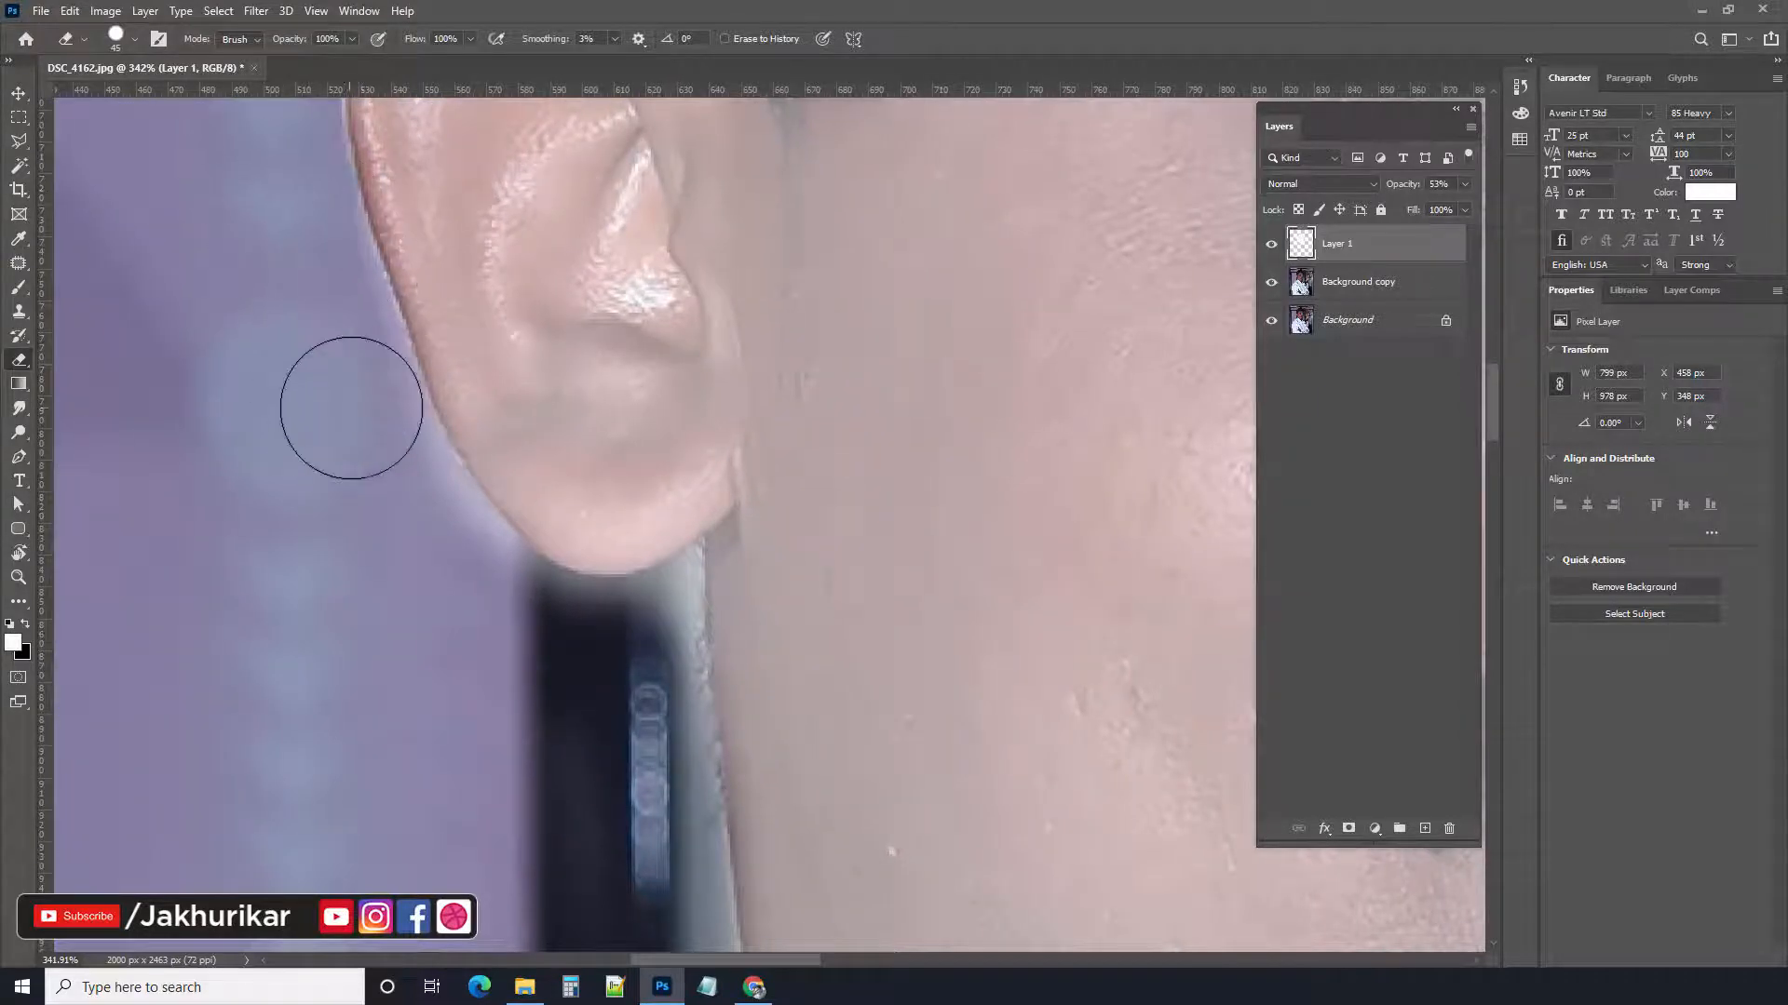
pyautogui.moveTo(354, 404)
pyautogui.mouseDown()
pyautogui.moveTo(503, 714)
pyautogui.moveTo(442, 560)
pyautogui.moveTo(507, 623)
pyautogui.mouseUp()
pyautogui.hotkey('ctrl', 'z')
pyautogui.hotkey('ctrl', 'z')
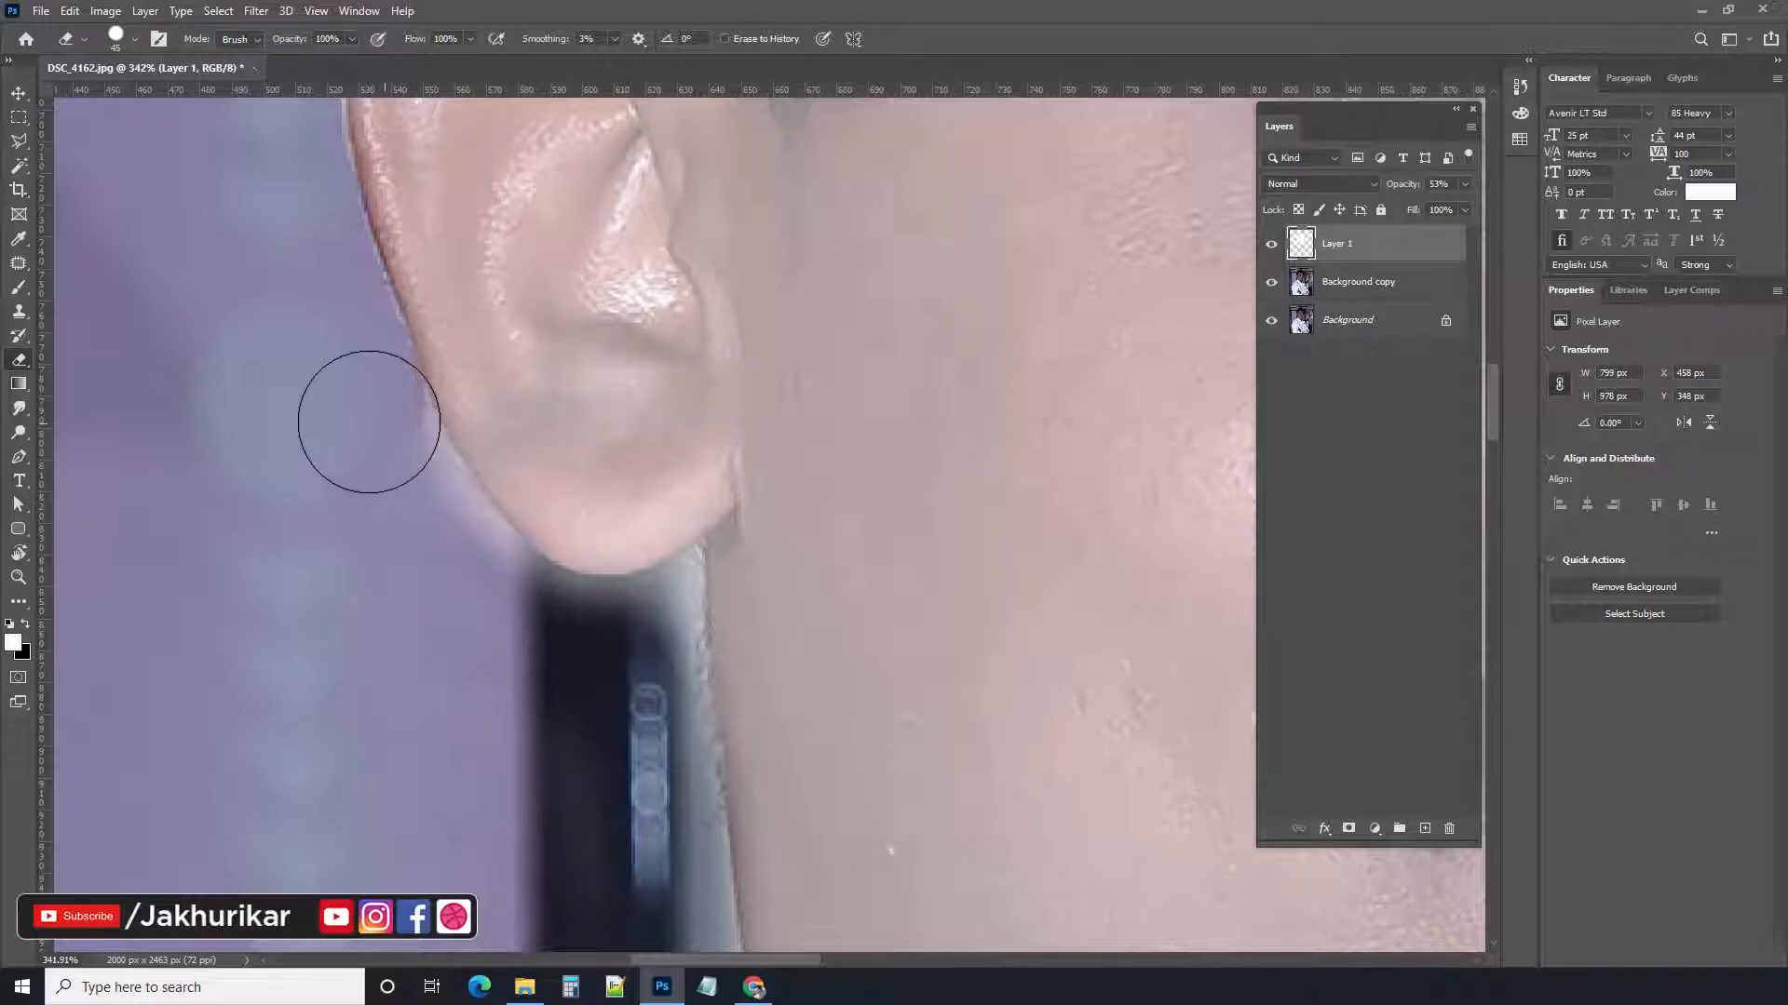
# Erase the white spill around the earlobe, then along the adjoining jaw edge down towards the collar with a smaller 9 px eraser
pyautogui.moveTo(359, 433)
pyautogui.mouseDown()
pyautogui.moveTo(466, 611)
pyautogui.moveTo(663, 686)
pyautogui.moveTo(653, 649)
pyautogui.mouseUp()
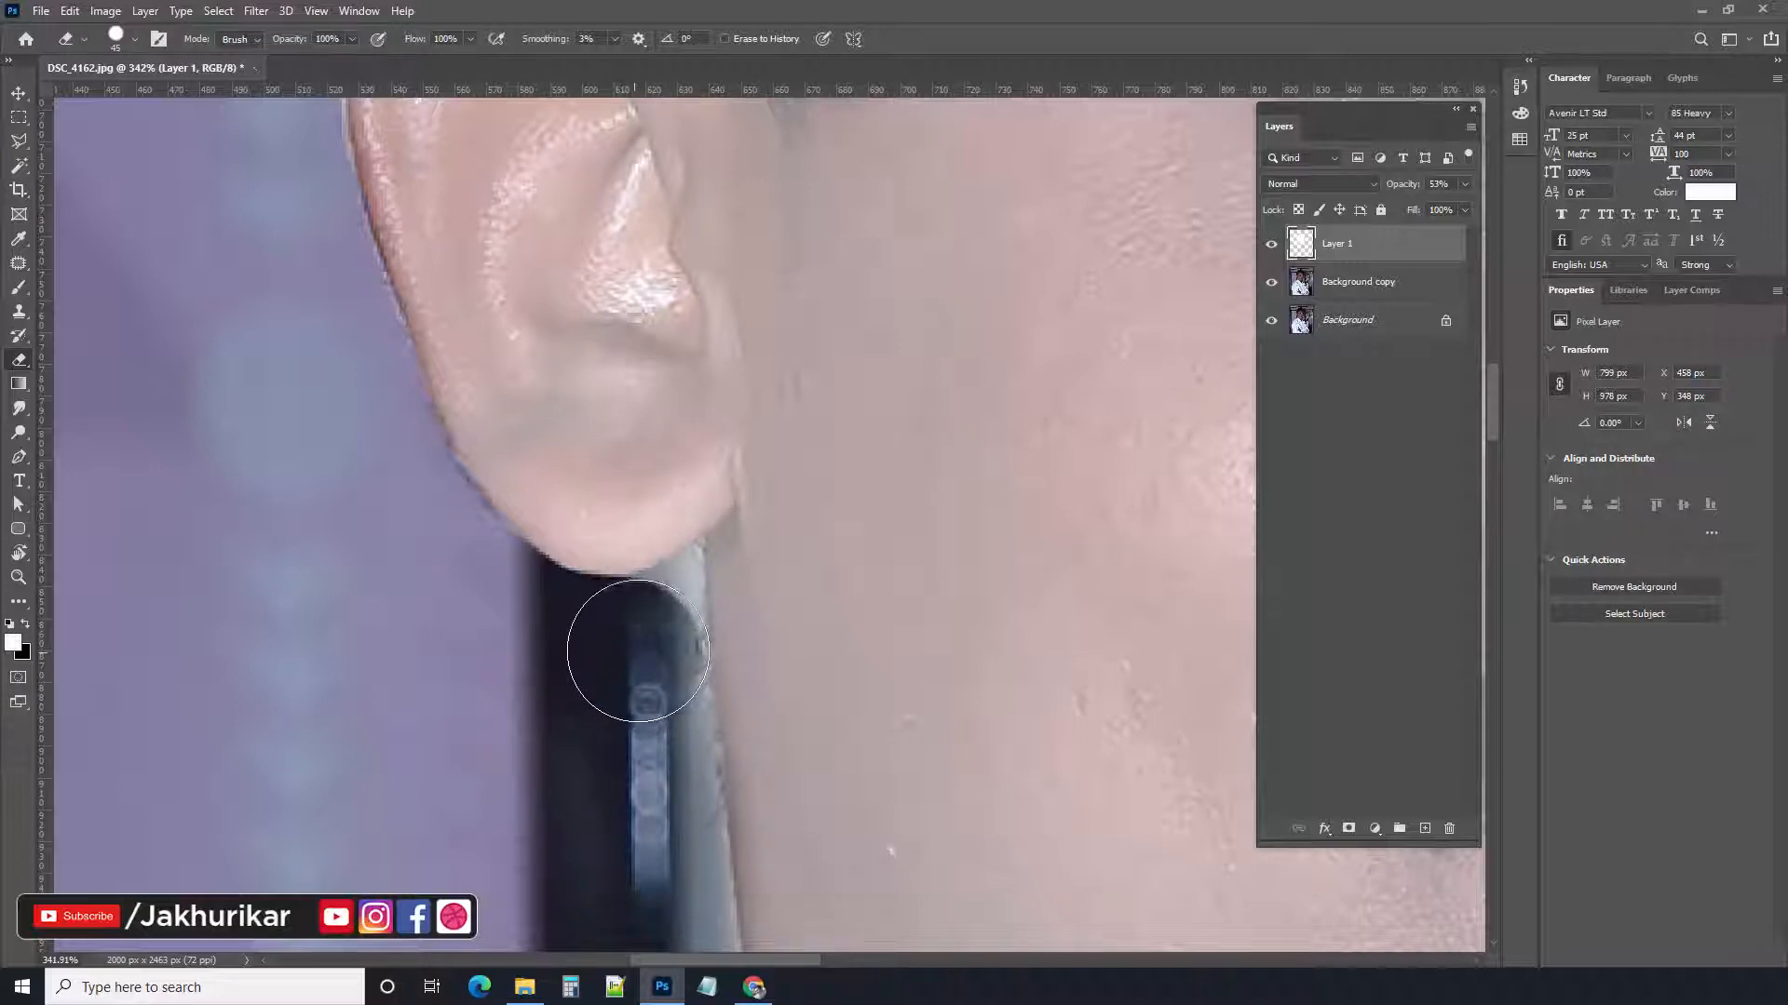
pyautogui.press('[')
pyautogui.press('[')
pyautogui.press('[')
pyautogui.press('[')
pyautogui.moveTo(643, 591)
pyautogui.mouseDown()
pyautogui.moveTo(690, 563)
pyautogui.moveTo(696, 810)
pyautogui.moveTo(751, 895)
pyautogui.mouseUp()
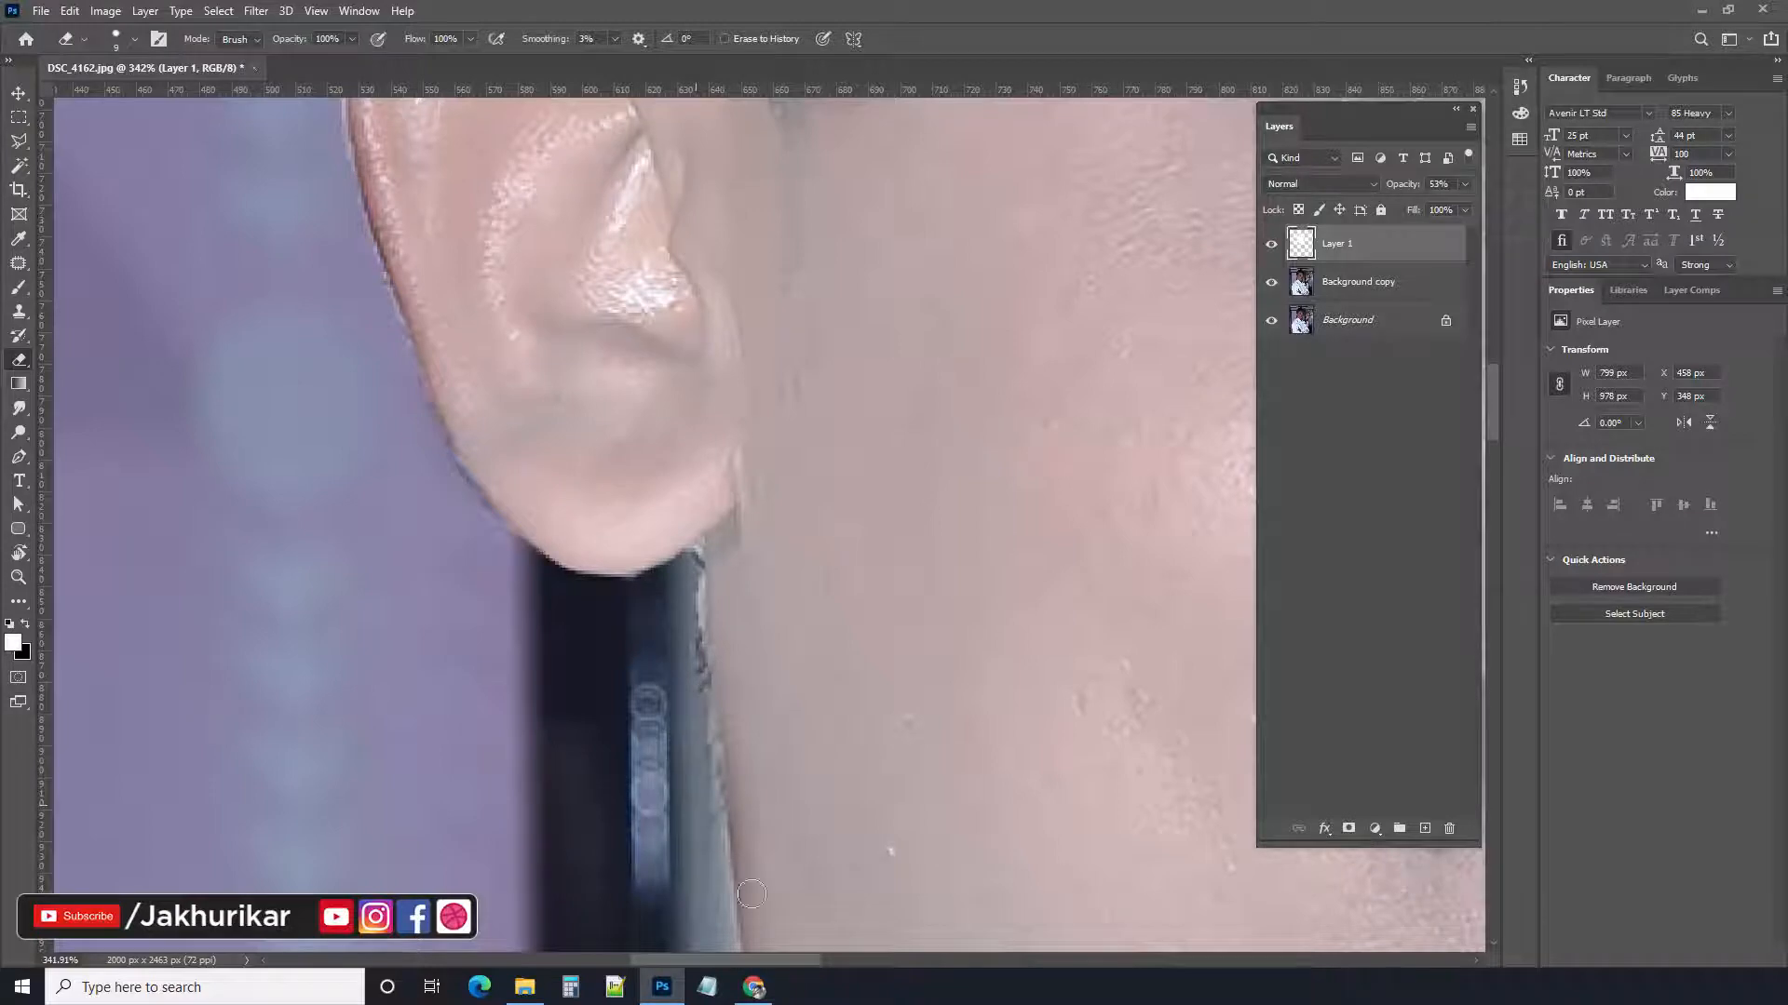
pyautogui.scroll(-5, 752, 895)
pyautogui.moveTo(679, 334); pyautogui.dragTo(700, 530)
# Change the Eraser to the Soft Round Pressure Size brush and erase the white spill beside the temple and cheek on the far side from the ear
pyautogui.scroll(-4, 640, 531)
pyautogui.hscroll(5, 819, 479)
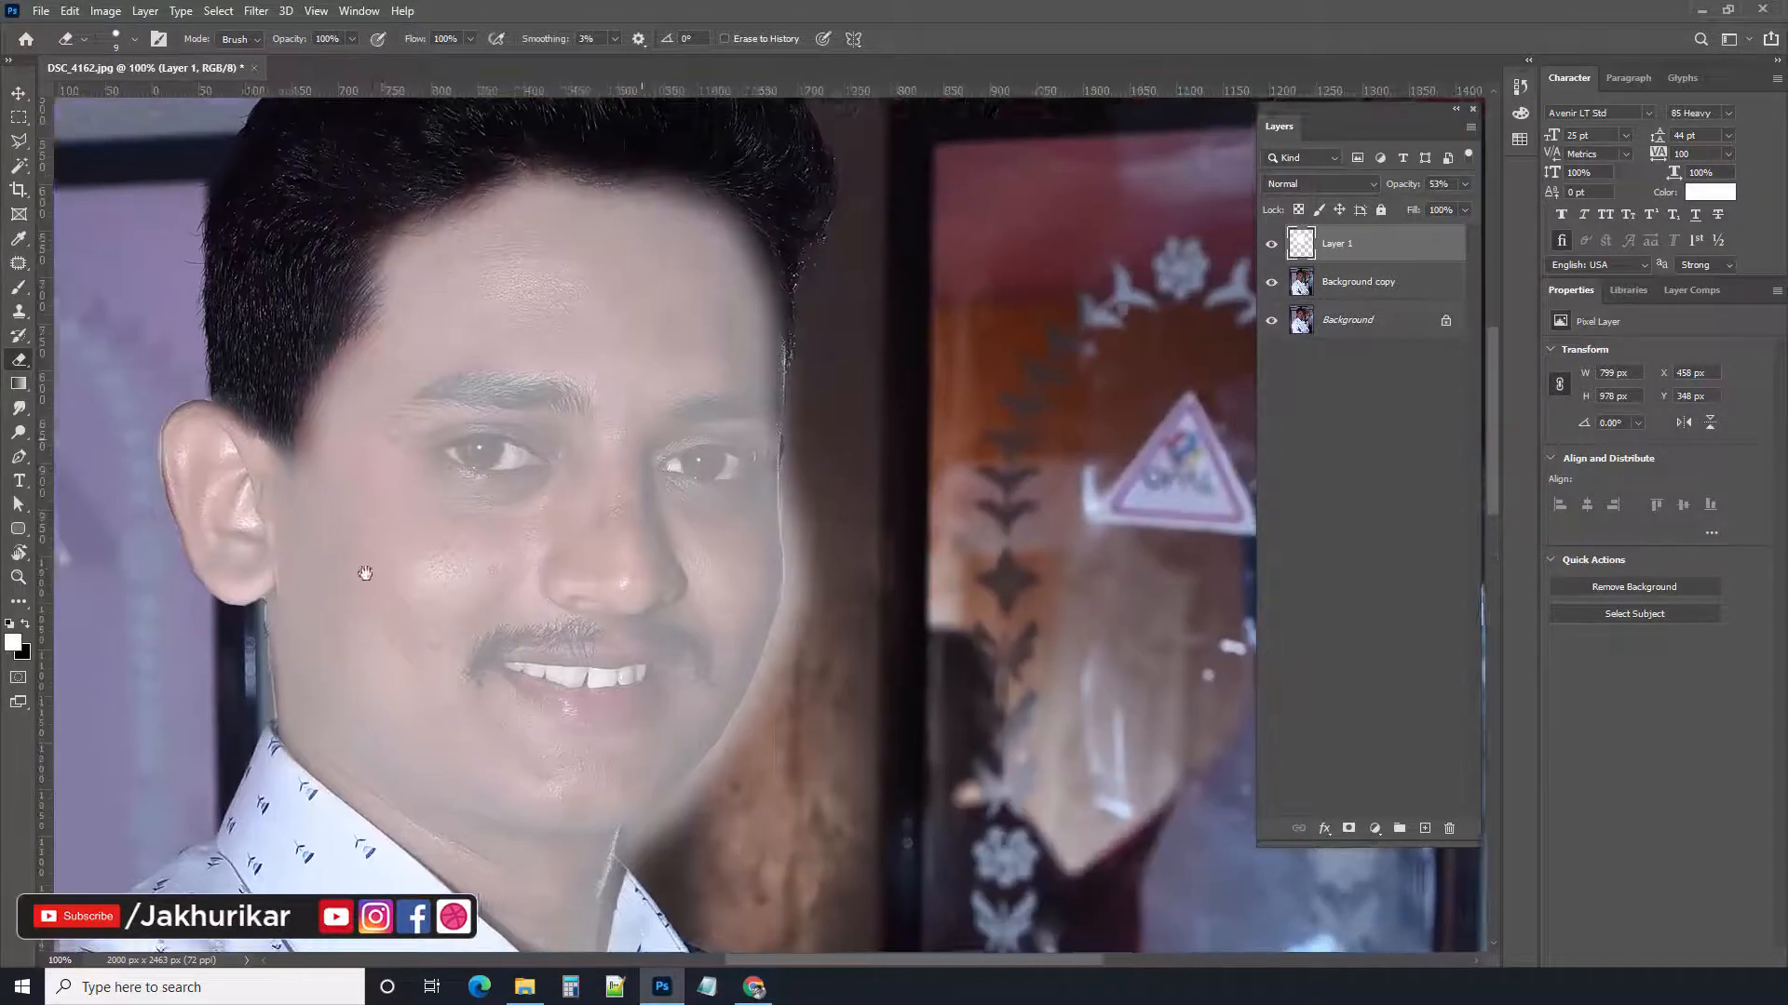
pyautogui.scroll(1, 790, 529)
pyautogui.scroll(1, 791, 529)
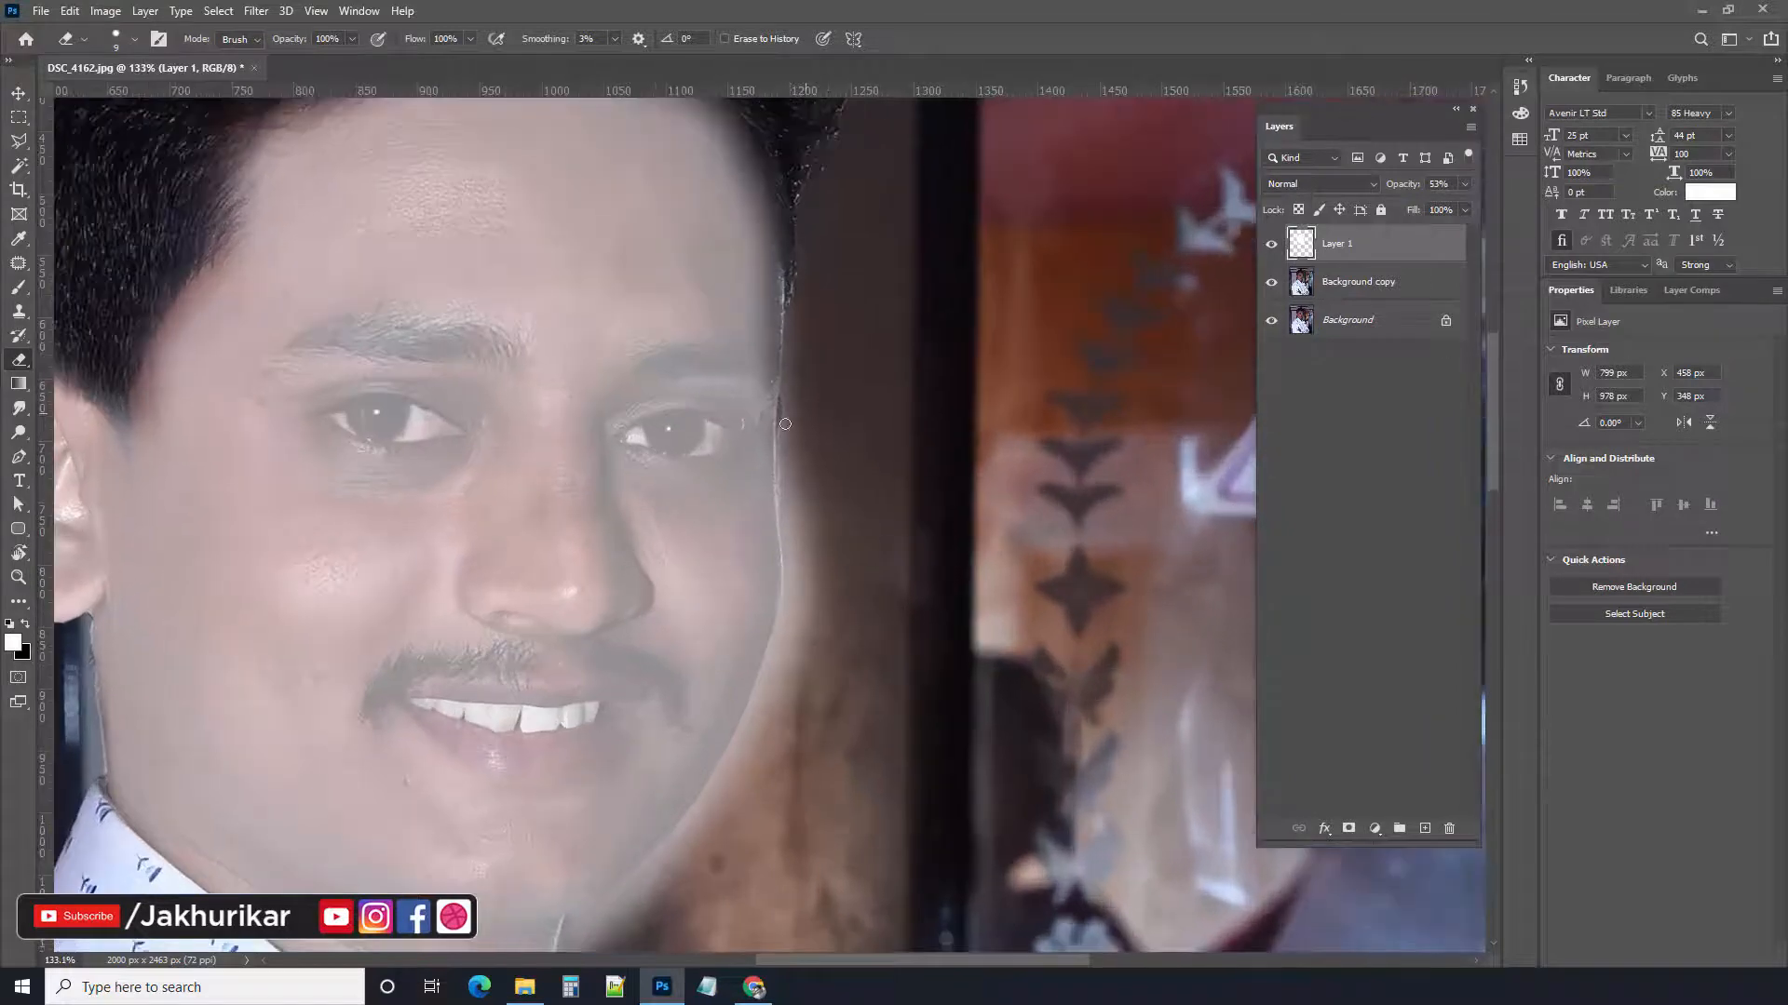
pyautogui.scroll(2, 785, 423)
pyautogui.rightClick(843, 415)
pyautogui.click(914, 625)
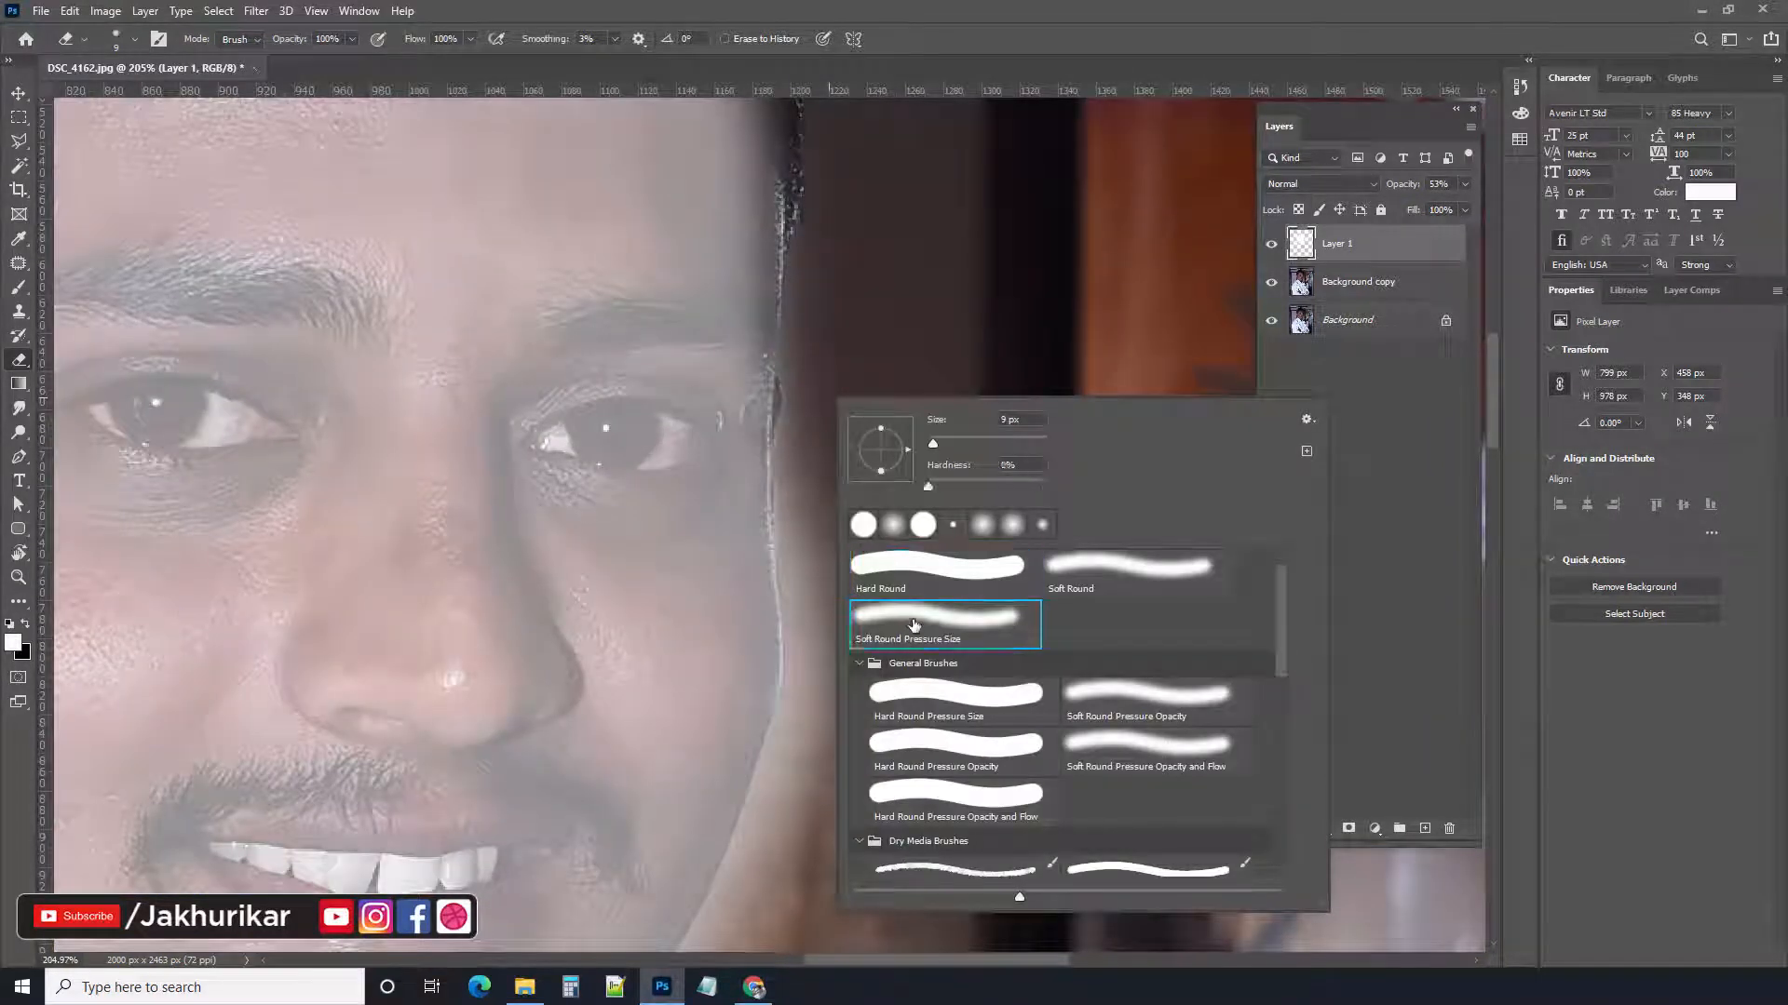
pyautogui.click(532, 44)
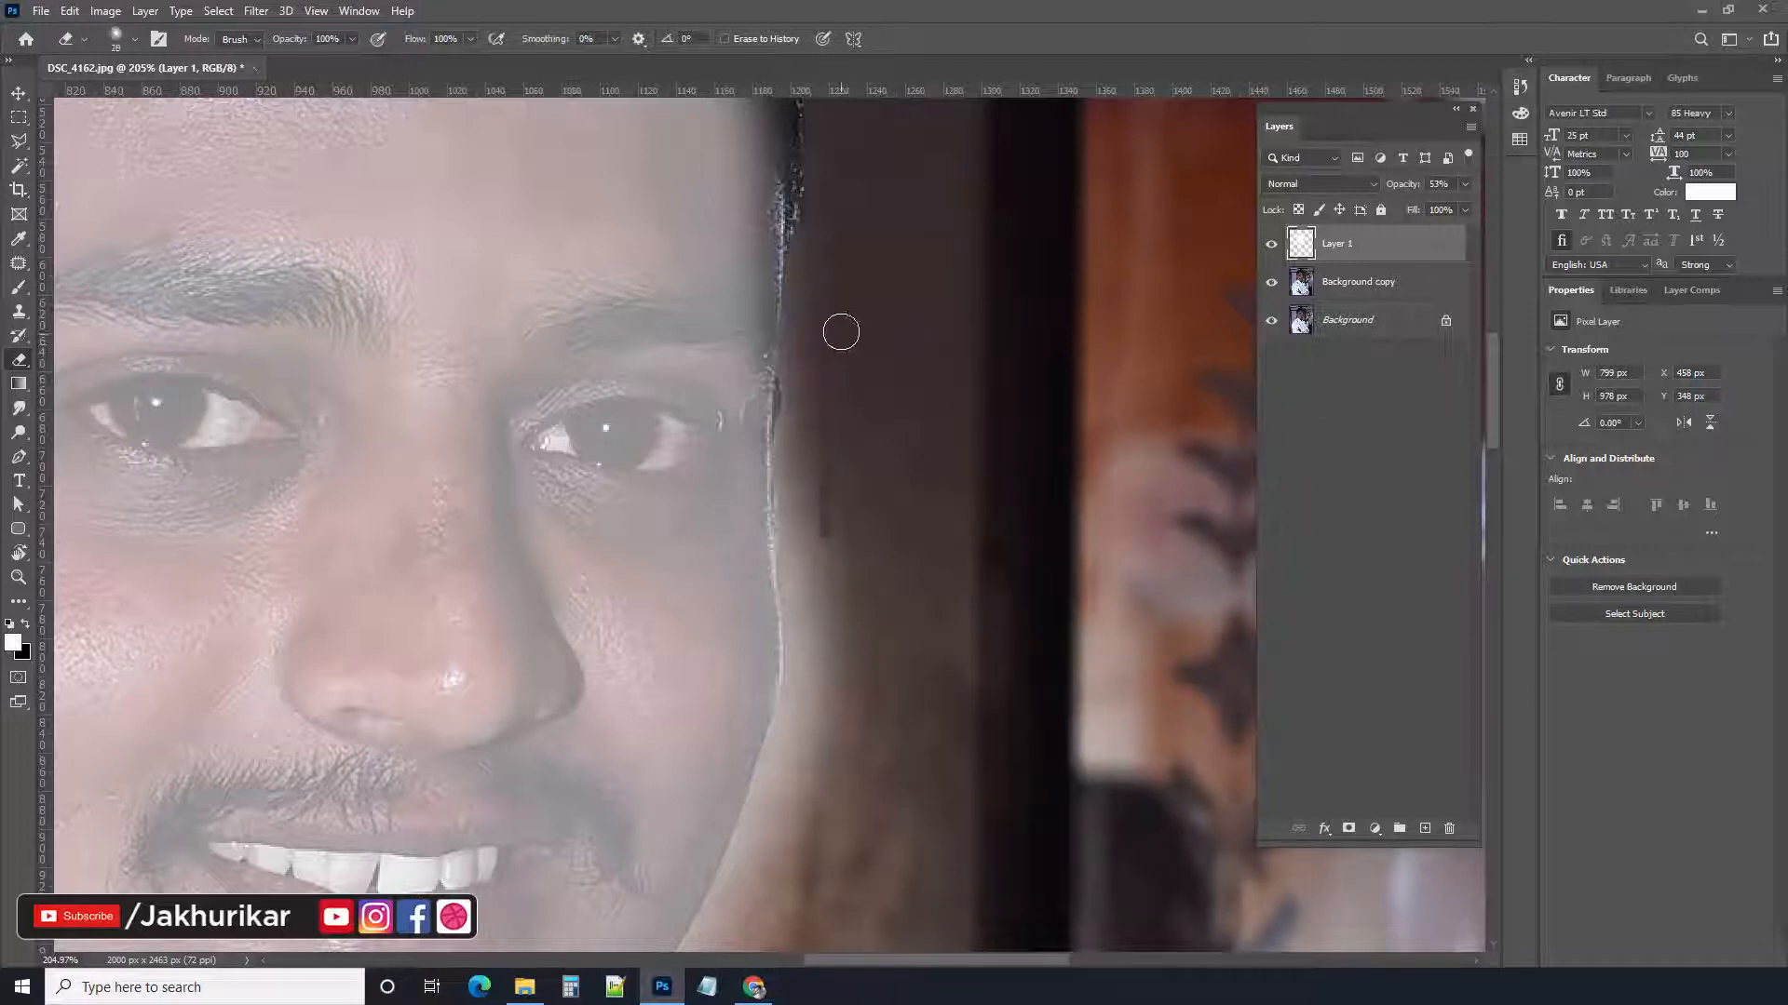
pyautogui.moveTo(842, 240)
pyautogui.mouseDown()
pyautogui.moveTo(855, 685)
pyautogui.moveTo(857, 242)
pyautogui.moveTo(815, 413)
pyautogui.moveTo(850, 818)
pyautogui.mouseUp()
pyautogui.moveTo(872, 644); pyautogui.dragTo(897, 379)
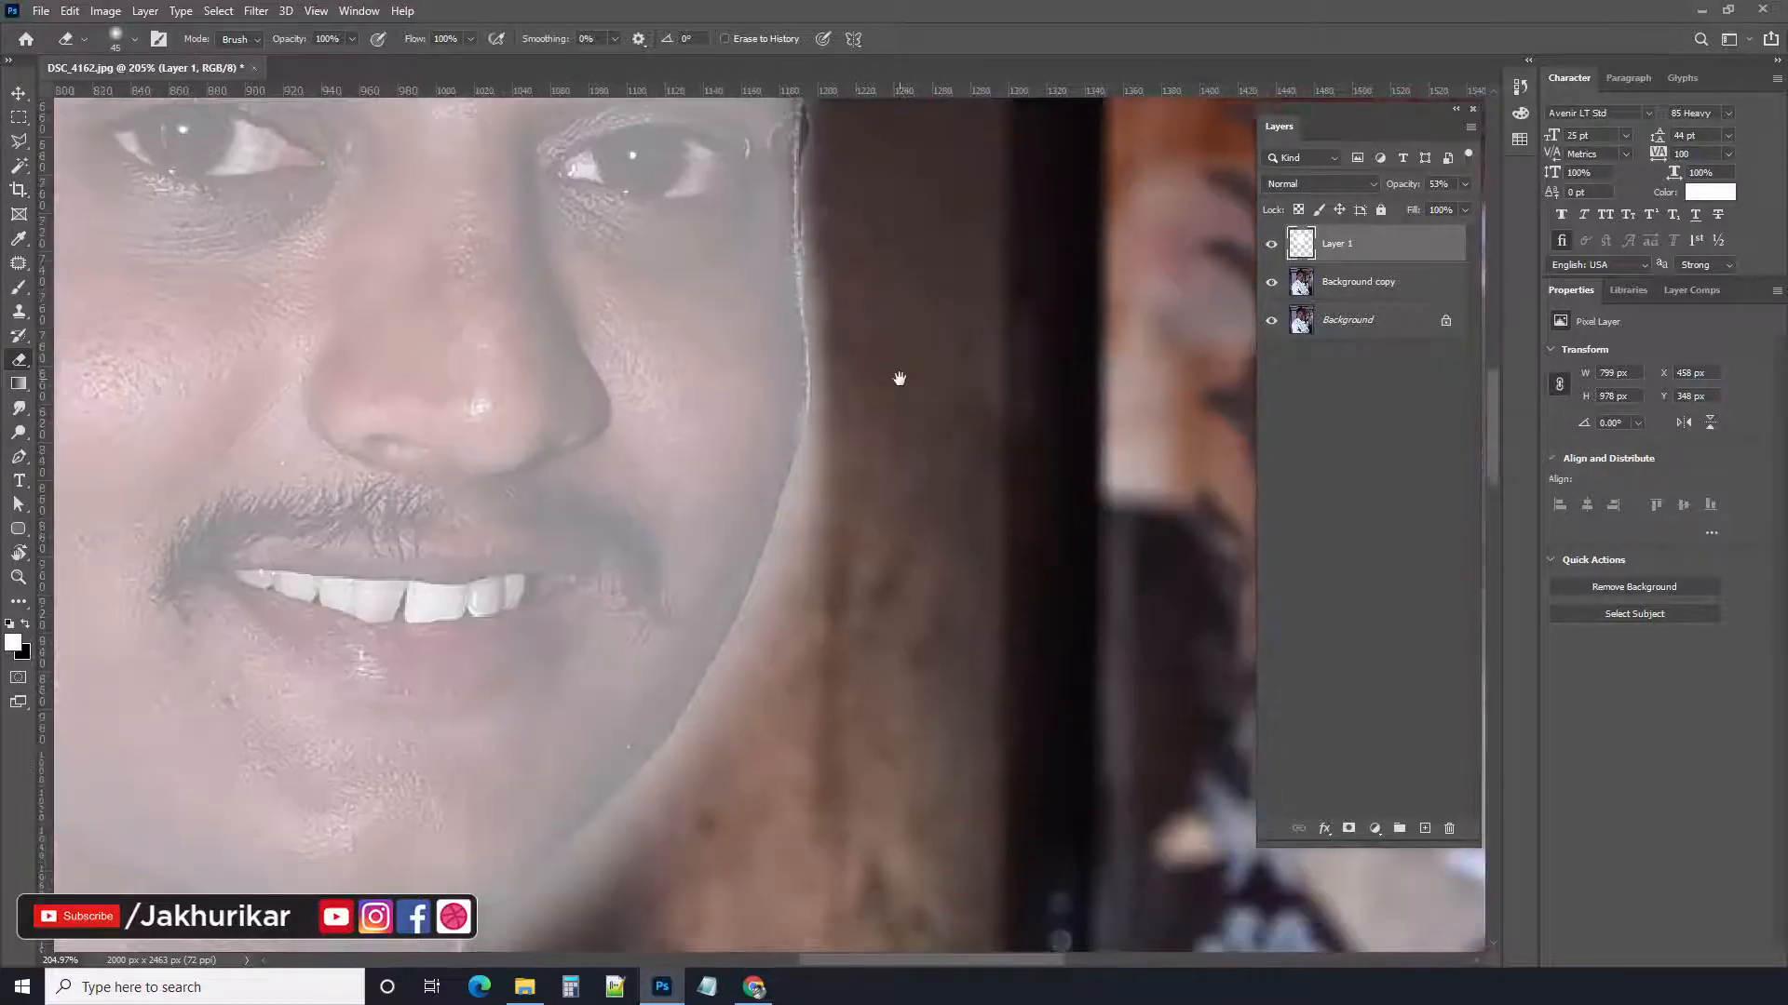
# Erase the remaining white spill outside the lower cheek, jawline and chin down to the shirt collar with a 45 px eraser
pyautogui.moveTo(835, 202)
pyautogui.mouseDown()
pyautogui.moveTo(850, 367)
pyautogui.moveTo(834, 465)
pyautogui.moveTo(726, 778)
pyautogui.mouseUp()
pyautogui.moveTo(905, 598); pyautogui.dragTo(1062, 260)
pyautogui.moveTo(978, 299)
pyautogui.mouseDown()
pyautogui.moveTo(954, 257)
pyautogui.moveTo(865, 430)
pyautogui.moveTo(664, 600)
pyautogui.moveTo(635, 786)
pyautogui.moveTo(615, 908)
pyautogui.mouseUp()
pyautogui.moveTo(726, 780); pyautogui.dragTo(805, 529)
pyautogui.moveTo(689, 722)
pyautogui.mouseDown()
pyautogui.moveTo(684, 484)
pyautogui.moveTo(744, 360)
pyautogui.mouseUp()
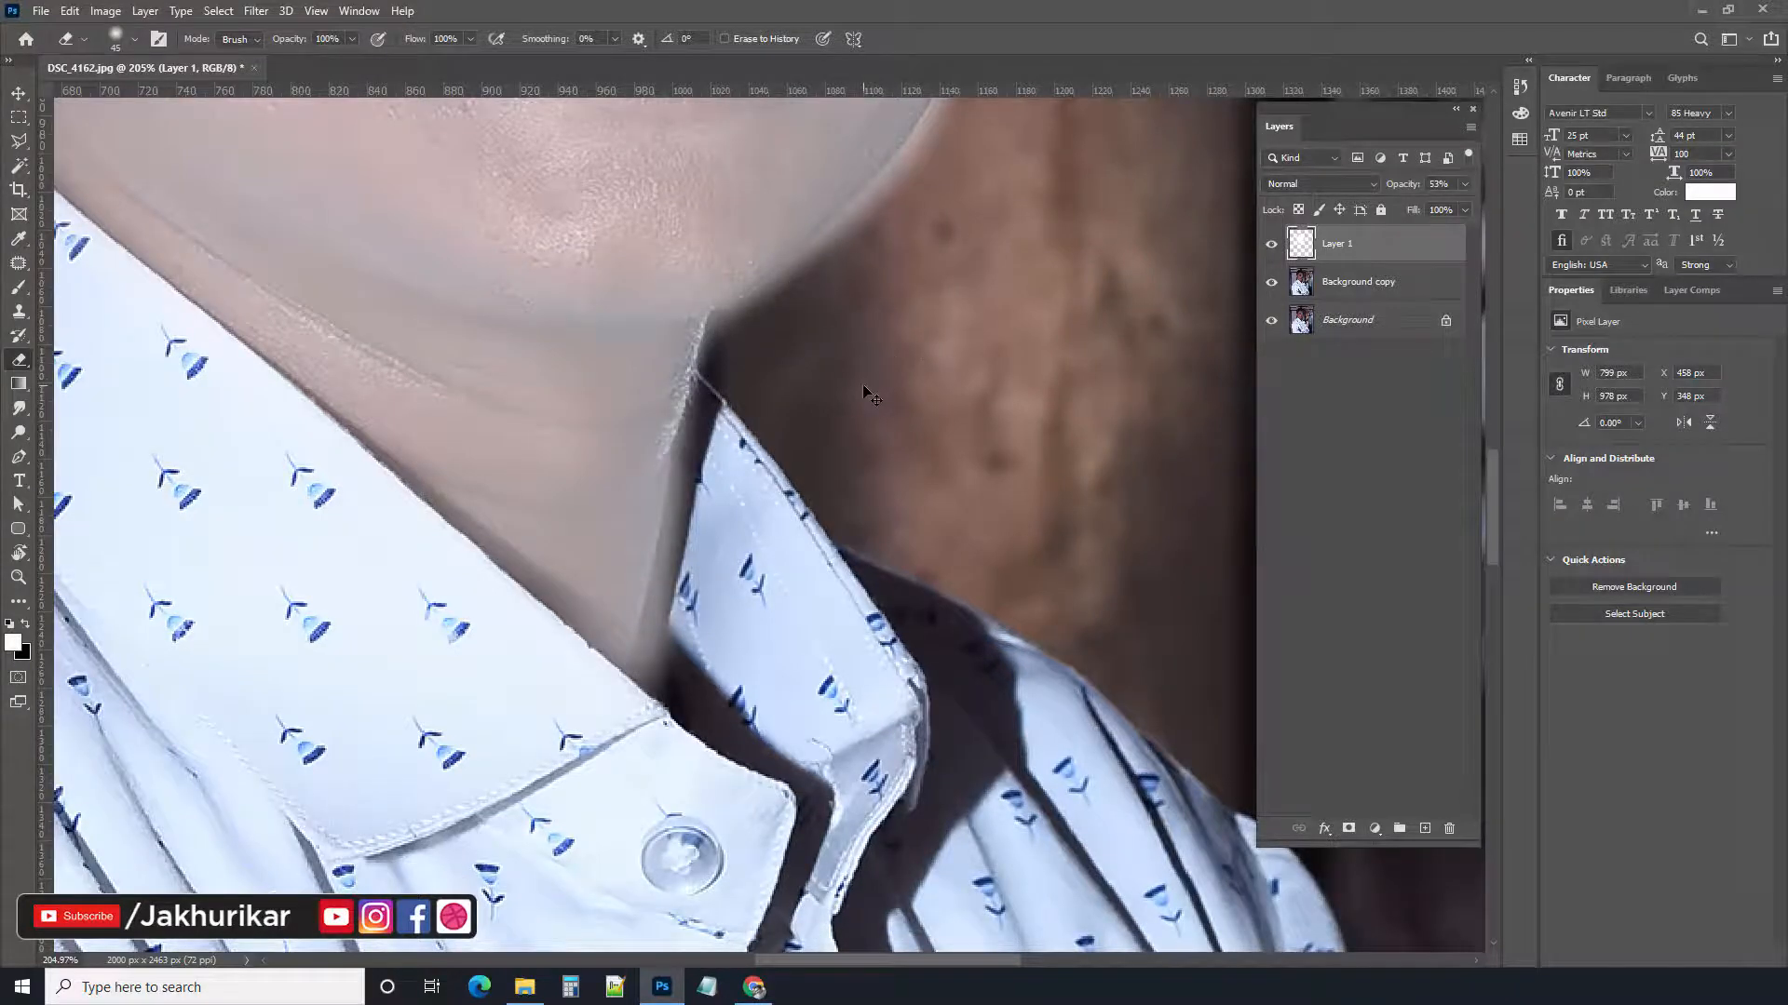
# Set the white face layer's blend mode to Soft Light and its opacity to 56%
pyautogui.hotkey('ctrl', '1')
pyautogui.scroll(-3, 676, 242)
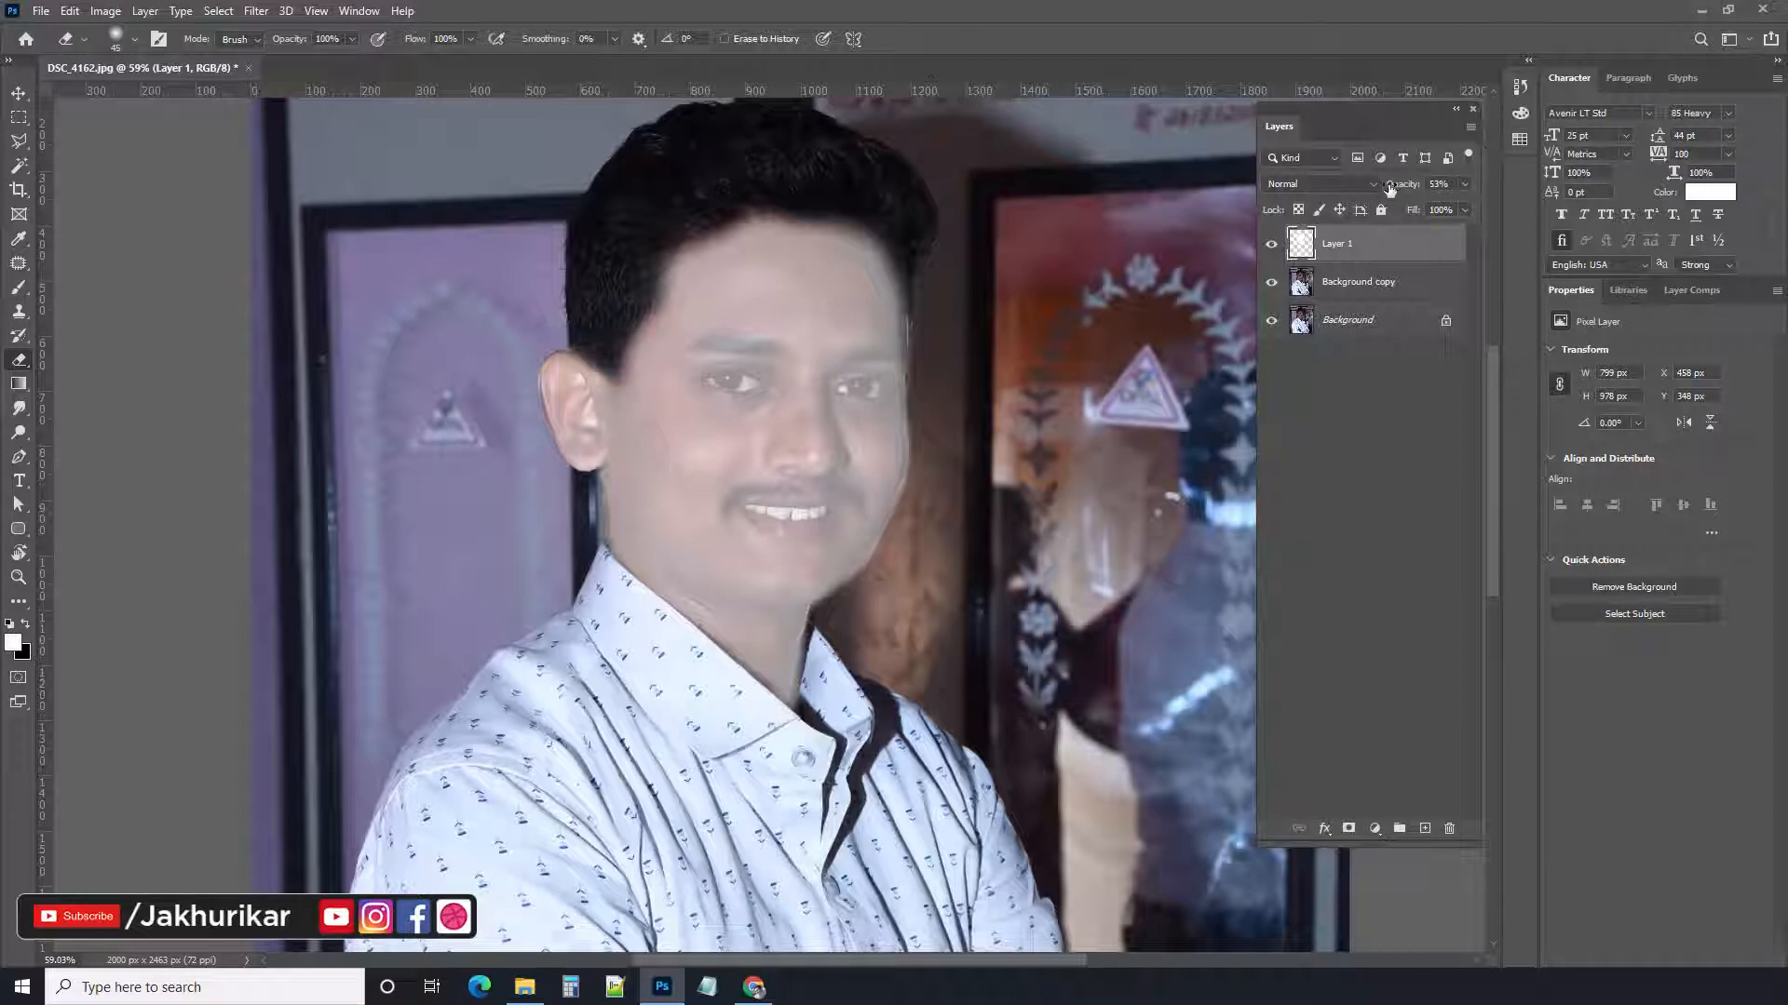
pyautogui.moveTo(1409, 187); pyautogui.dragTo(1423, 186)
pyautogui.click(1350, 182)
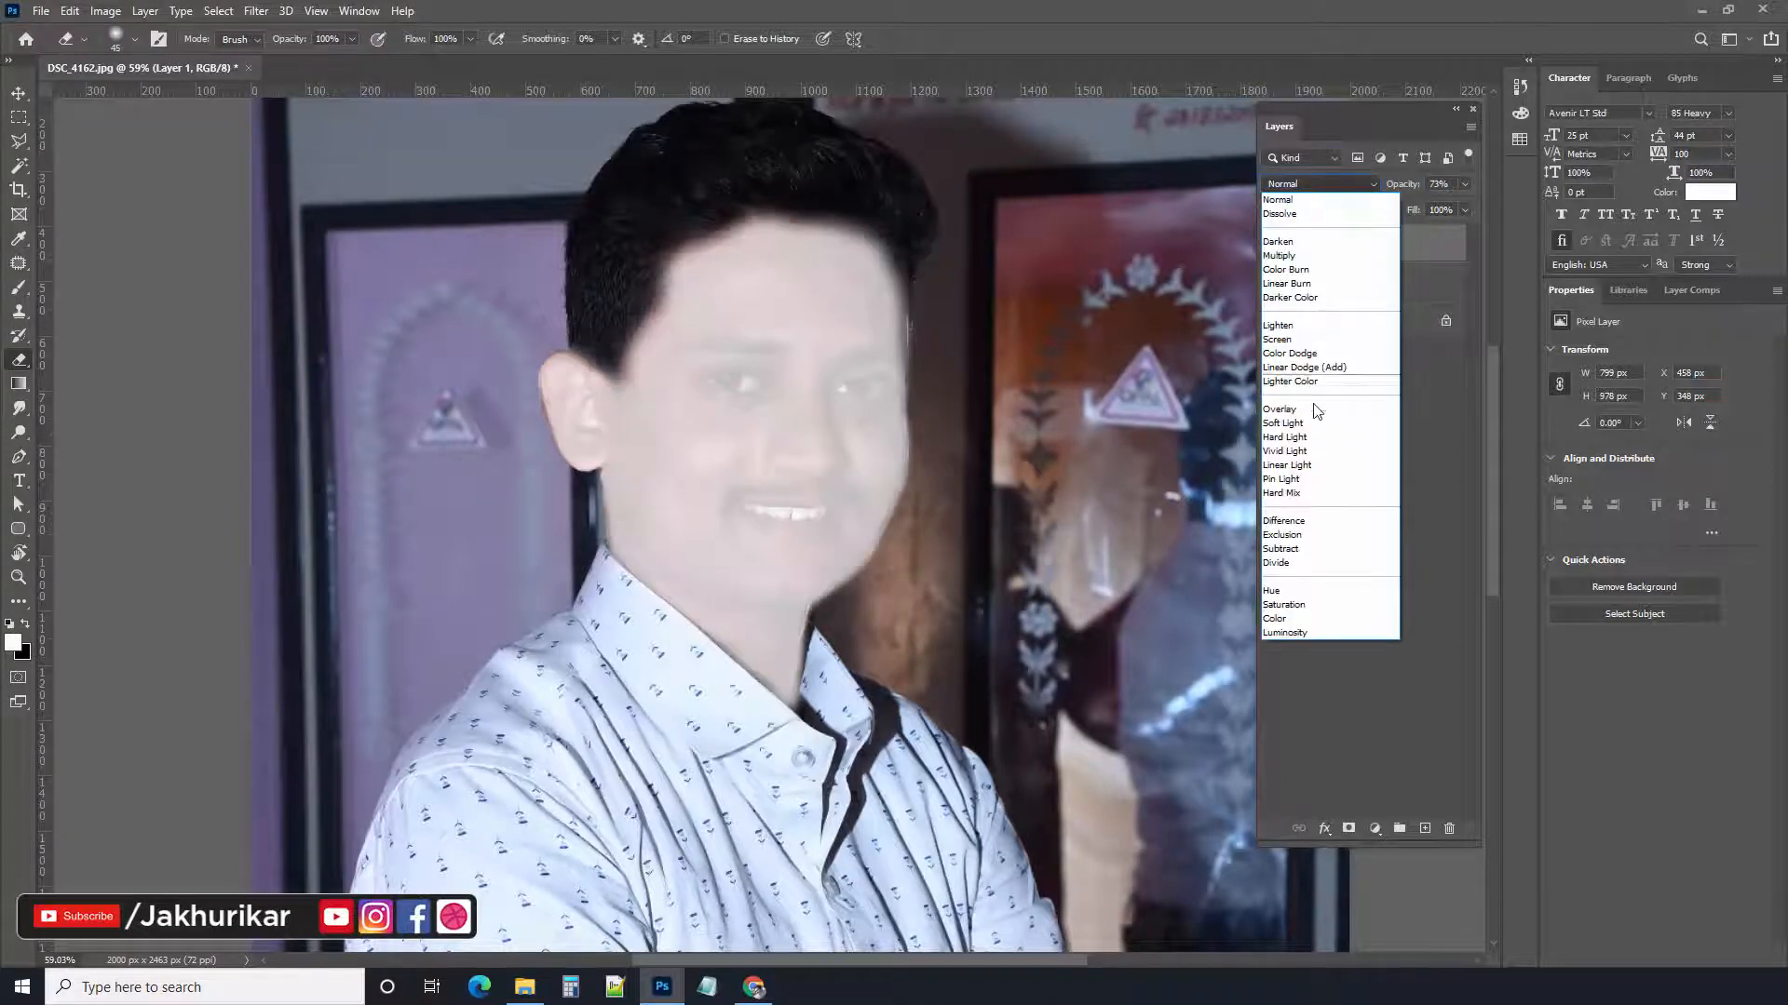
pyautogui.click(1301, 423)
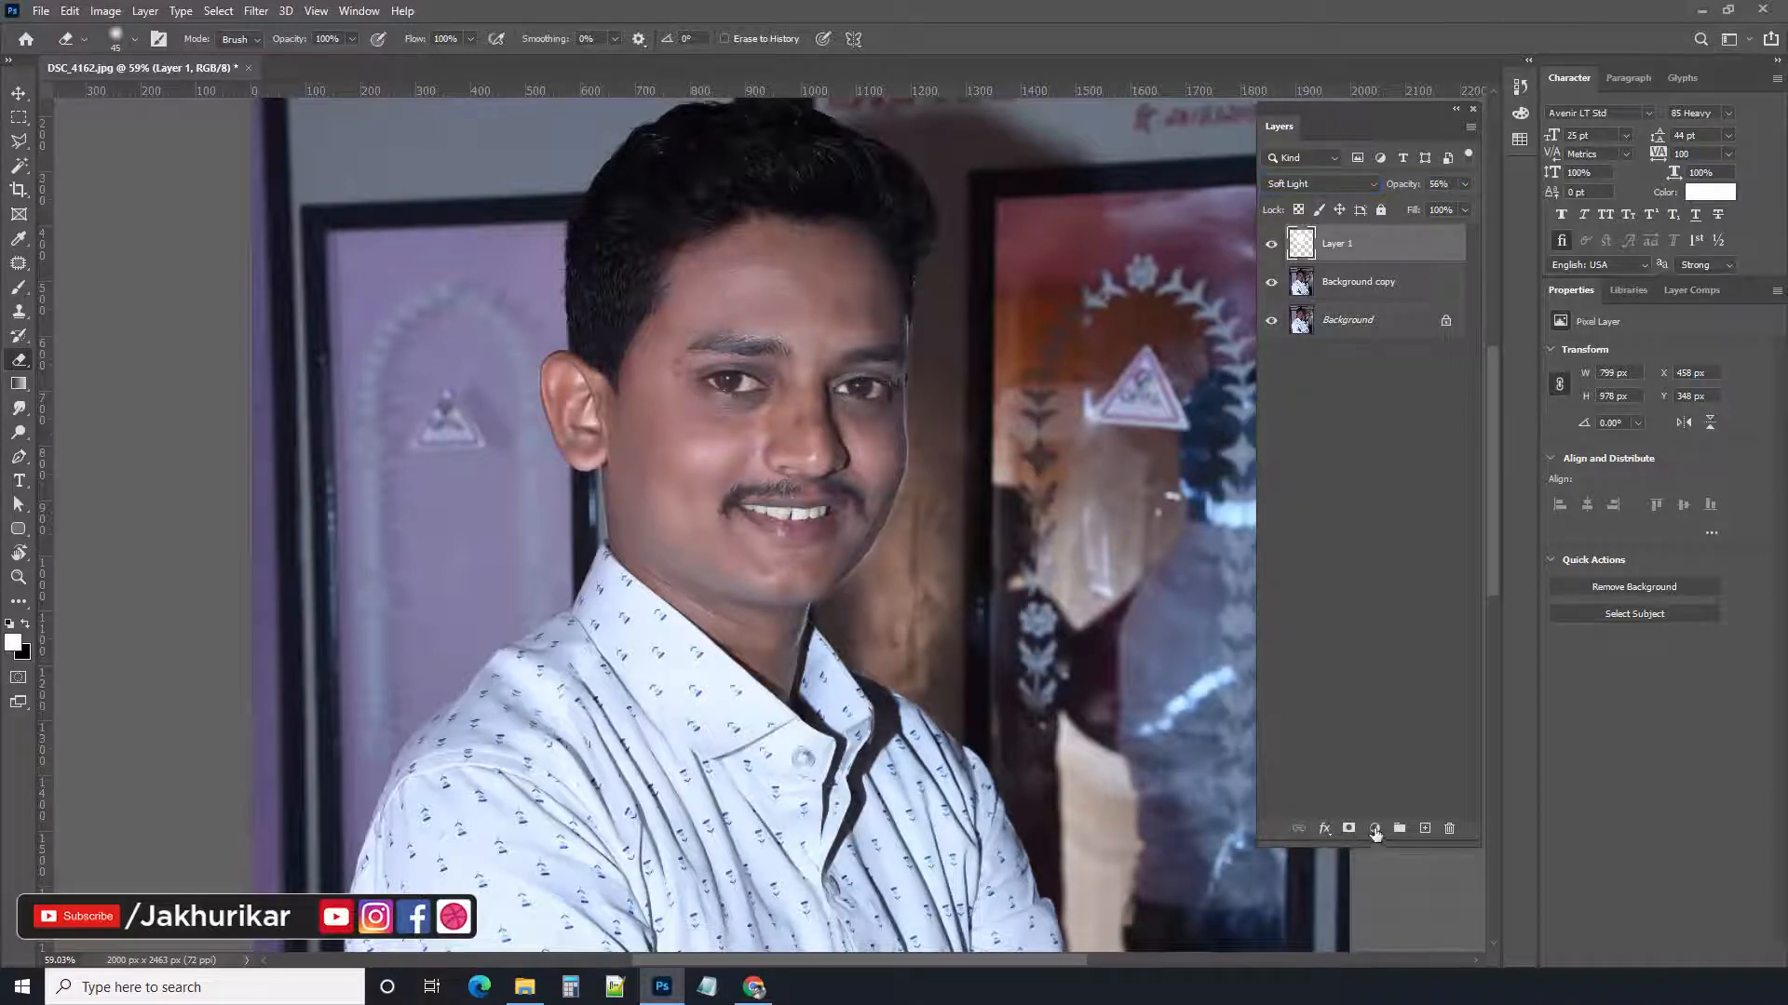
# Add a Selective Color adjustment and set its Whites to Cyan -28%, Magenta -61%, Yellow +4% and Black +15%
pyautogui.click(1375, 828)
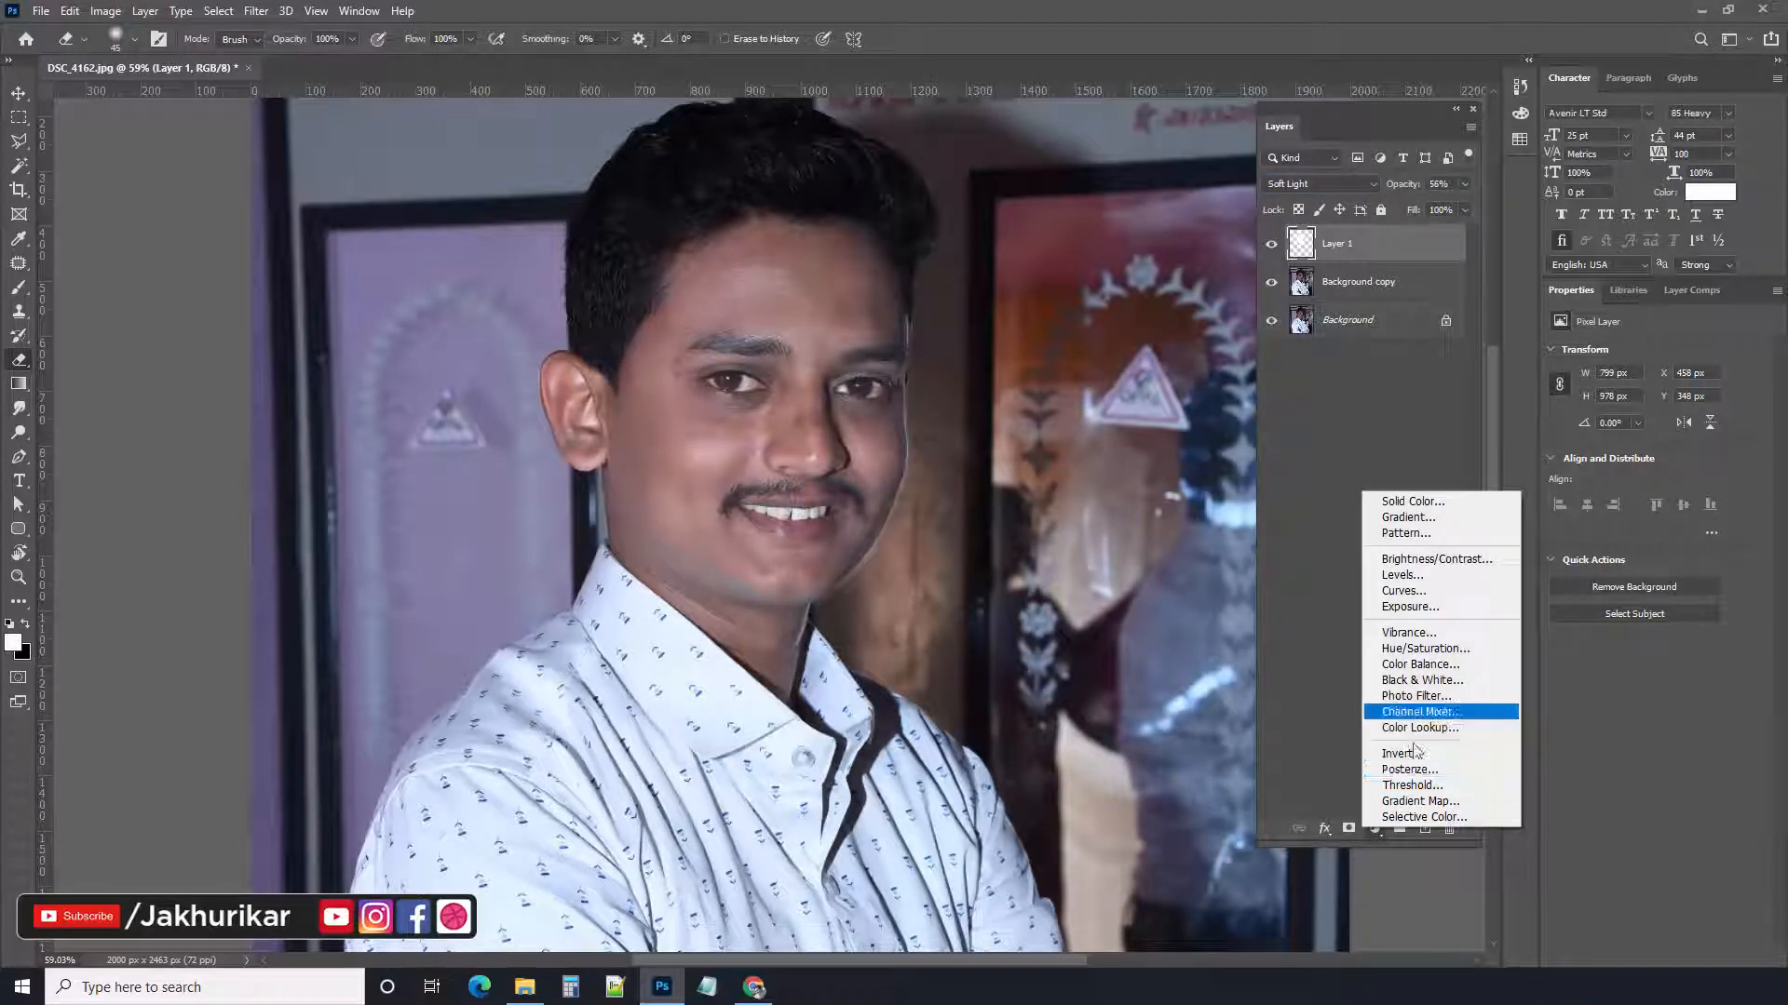
pyautogui.click(1414, 817)
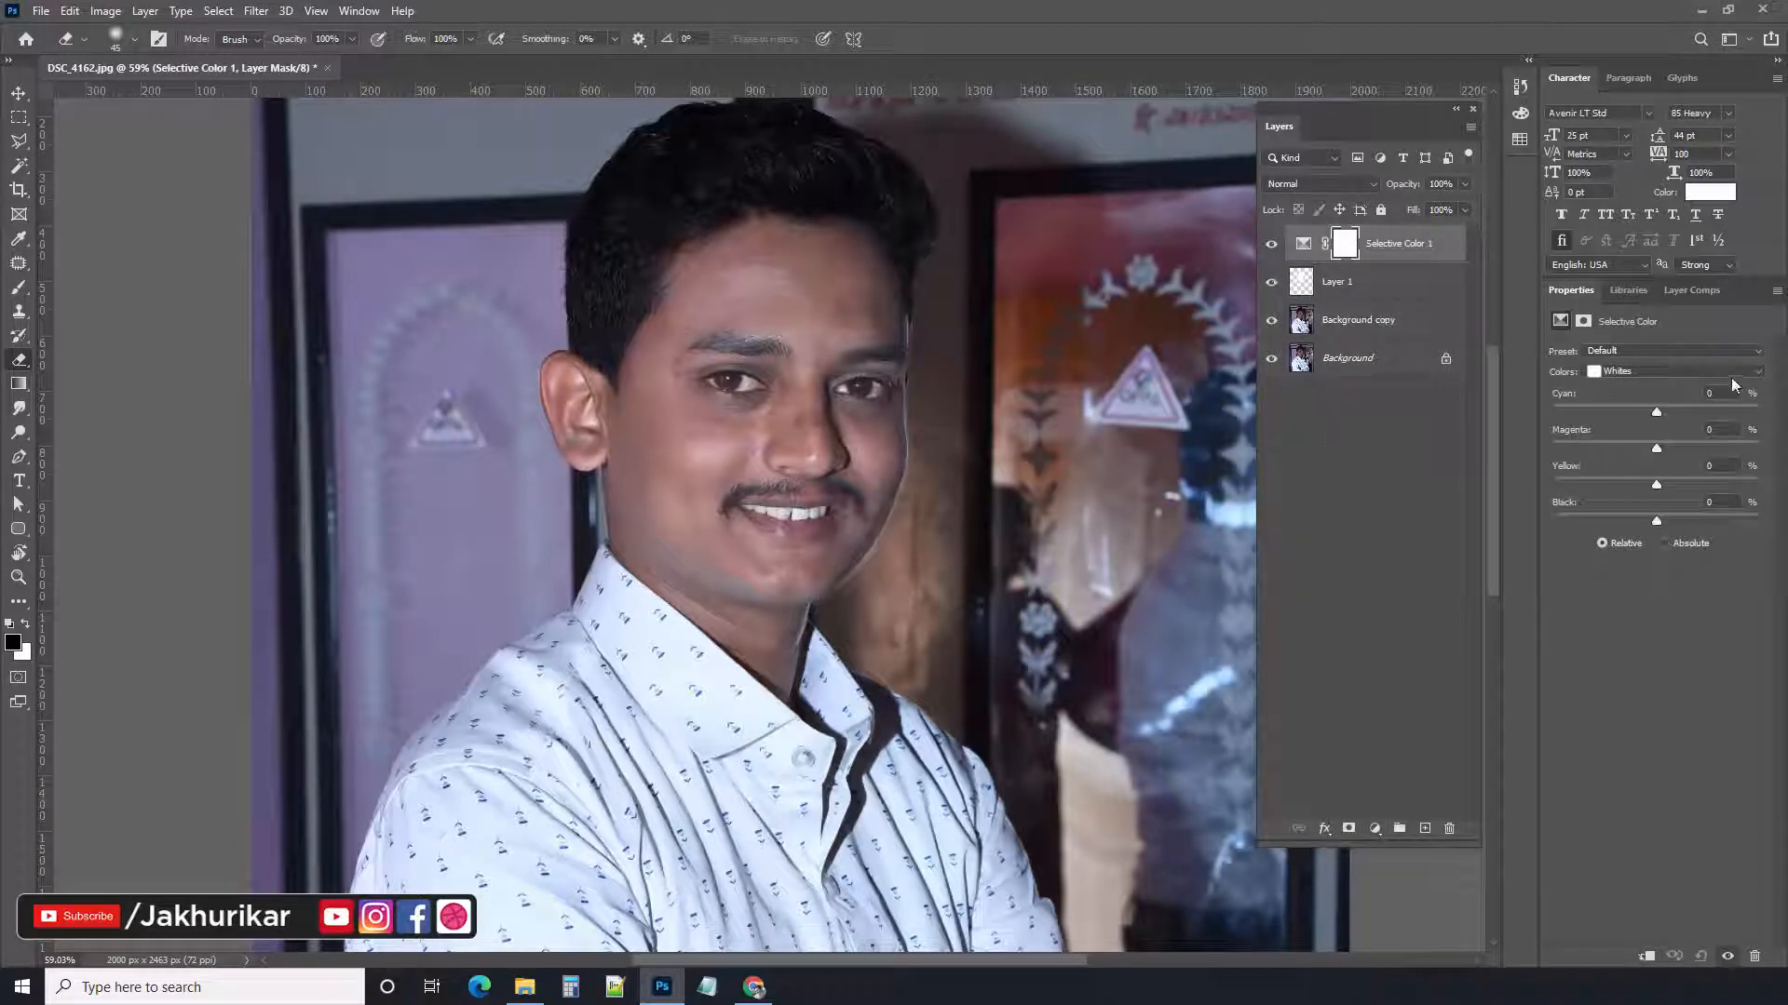
pyautogui.click(1645, 371)
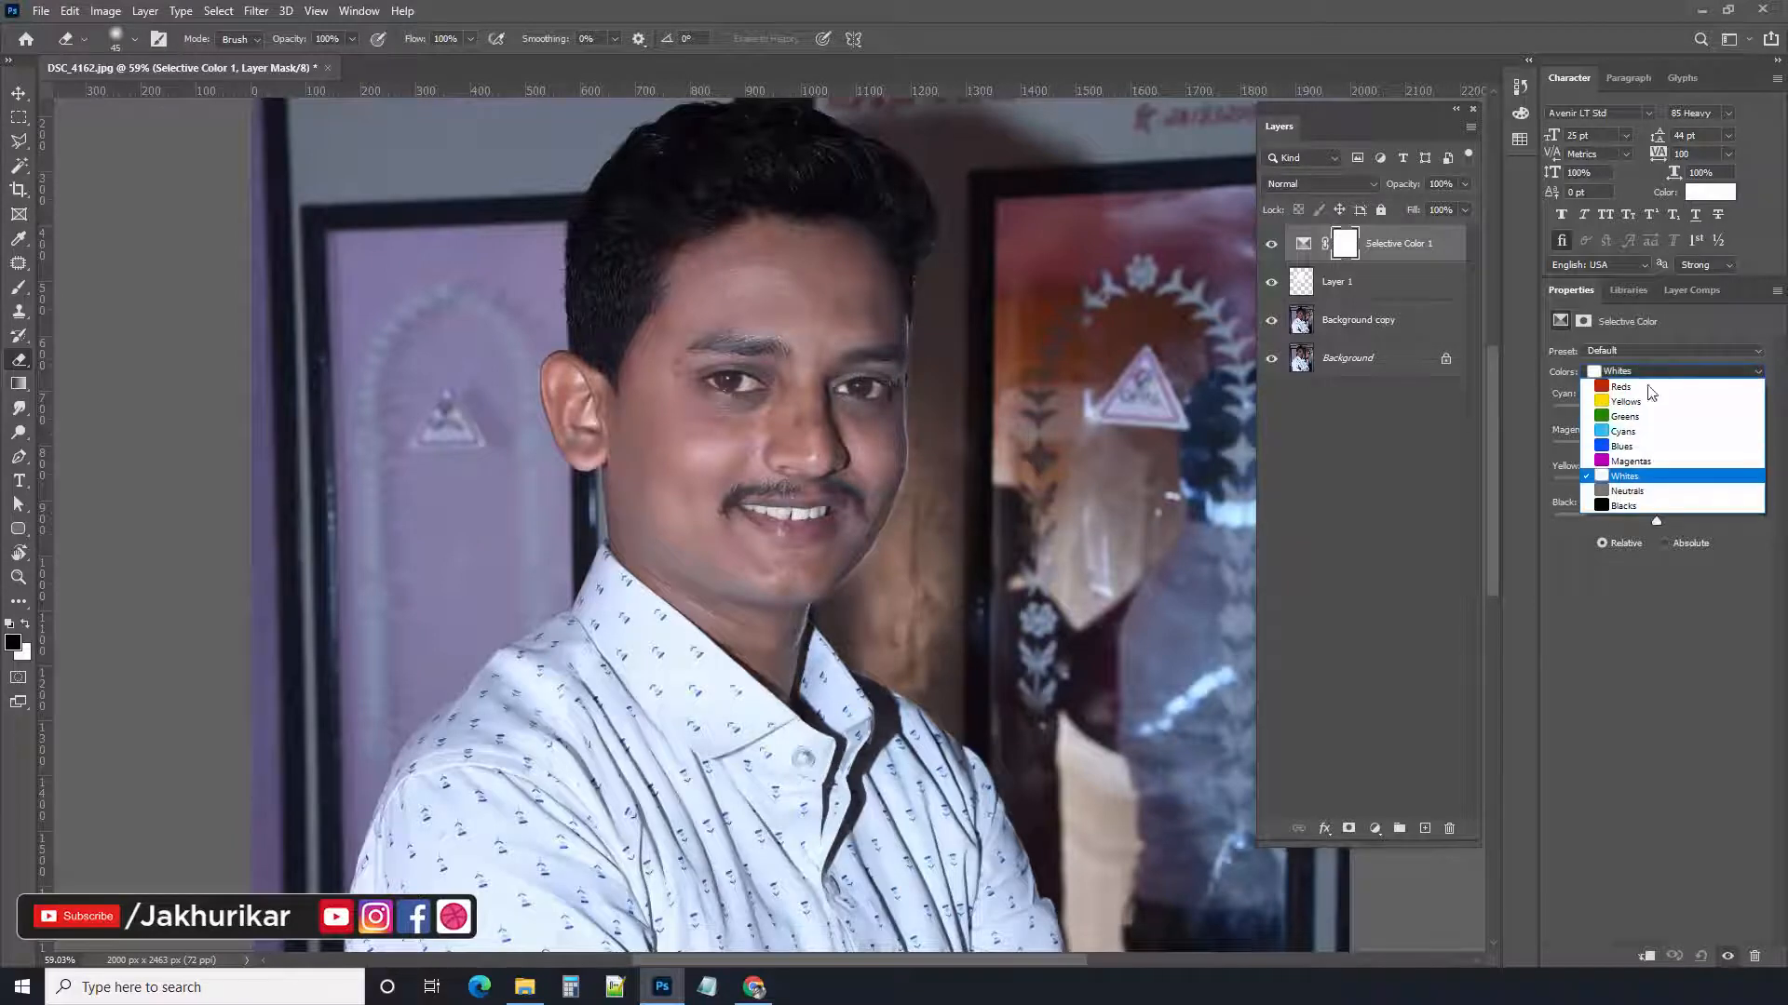
pyautogui.click(1634, 483)
pyautogui.moveTo(1653, 410); pyautogui.dragTo(1621, 449)
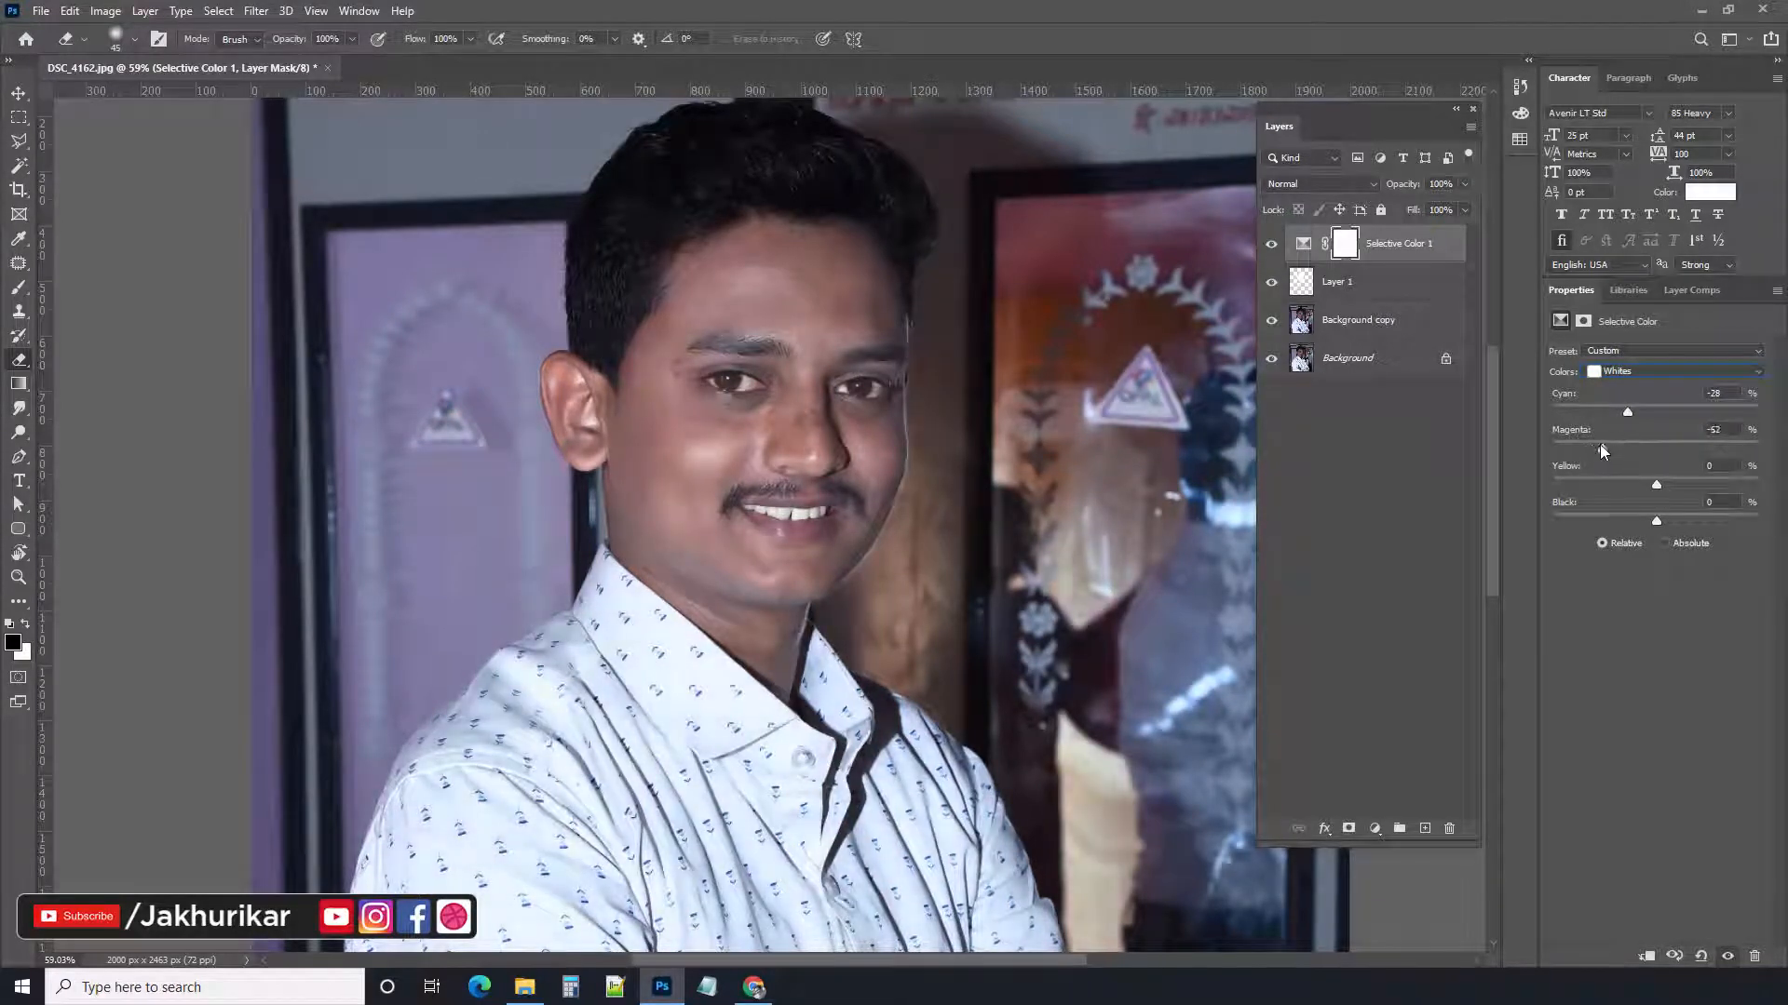
pyautogui.moveTo(1656, 484); pyautogui.dragTo(1672, 518)
pyautogui.click(17, 94)
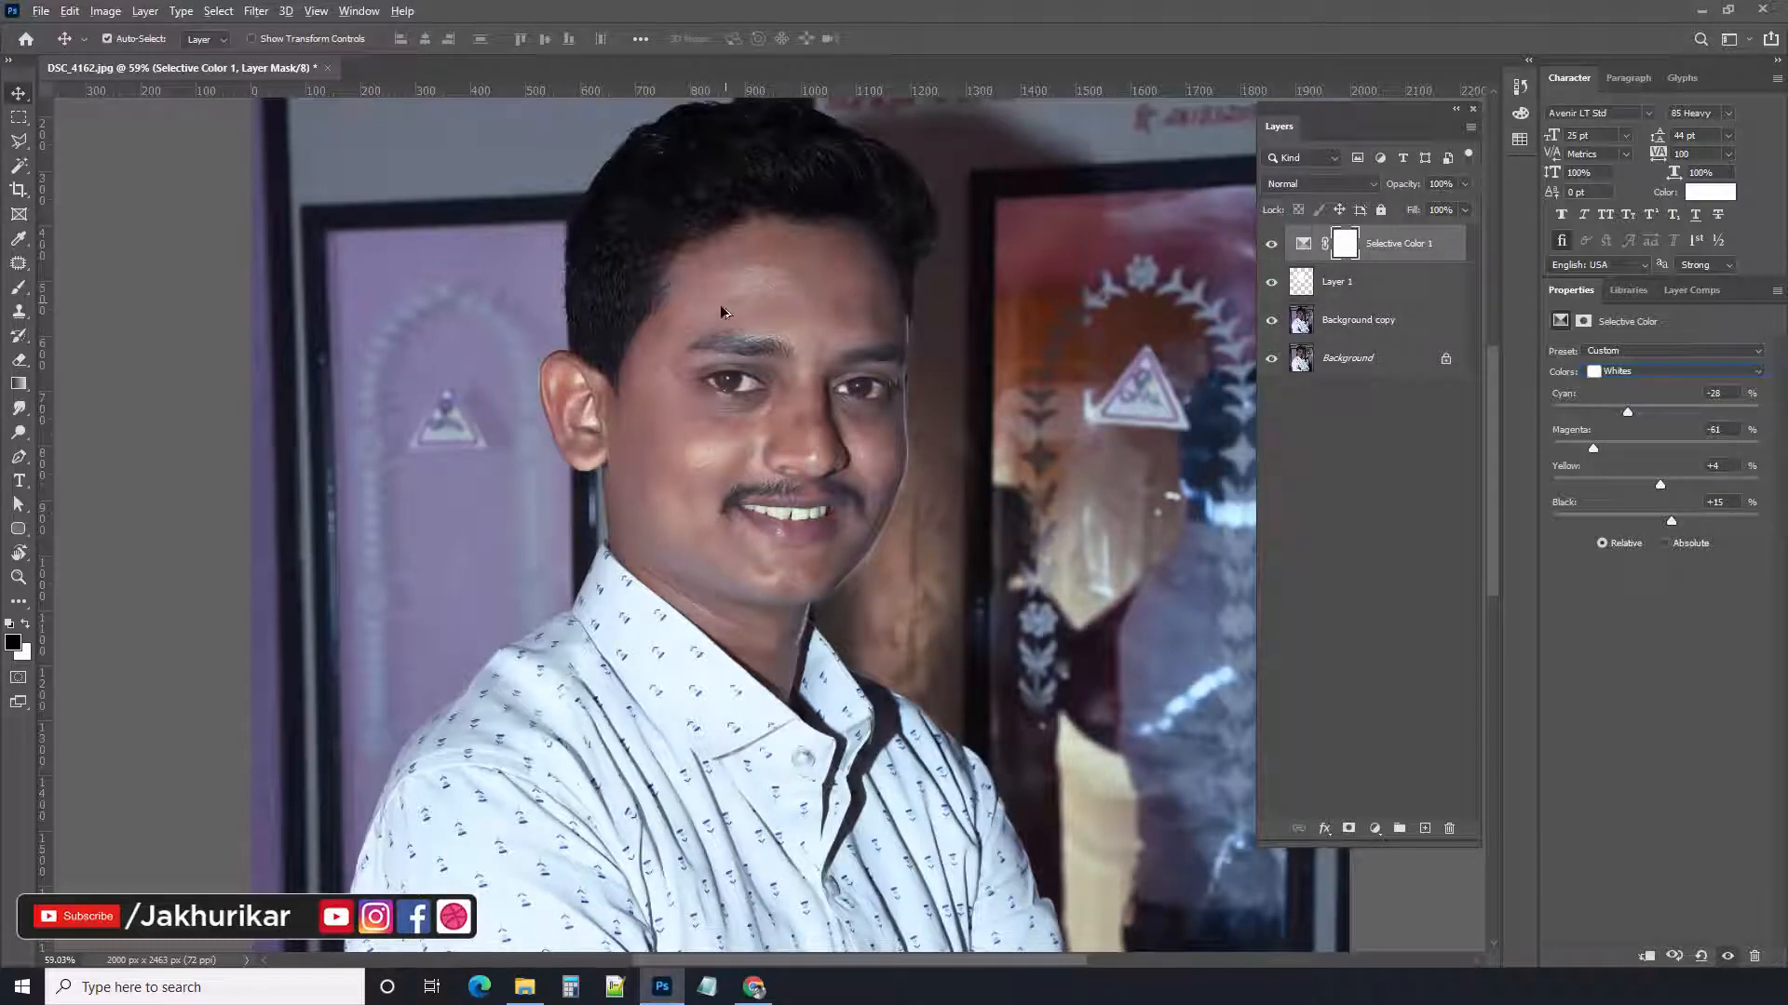
# Add a layer mask to the white Soft Light face layer and choose the Brush with black as the foreground colour
pyautogui.click(748, 353)
pyautogui.scroll(5, 750, 350)
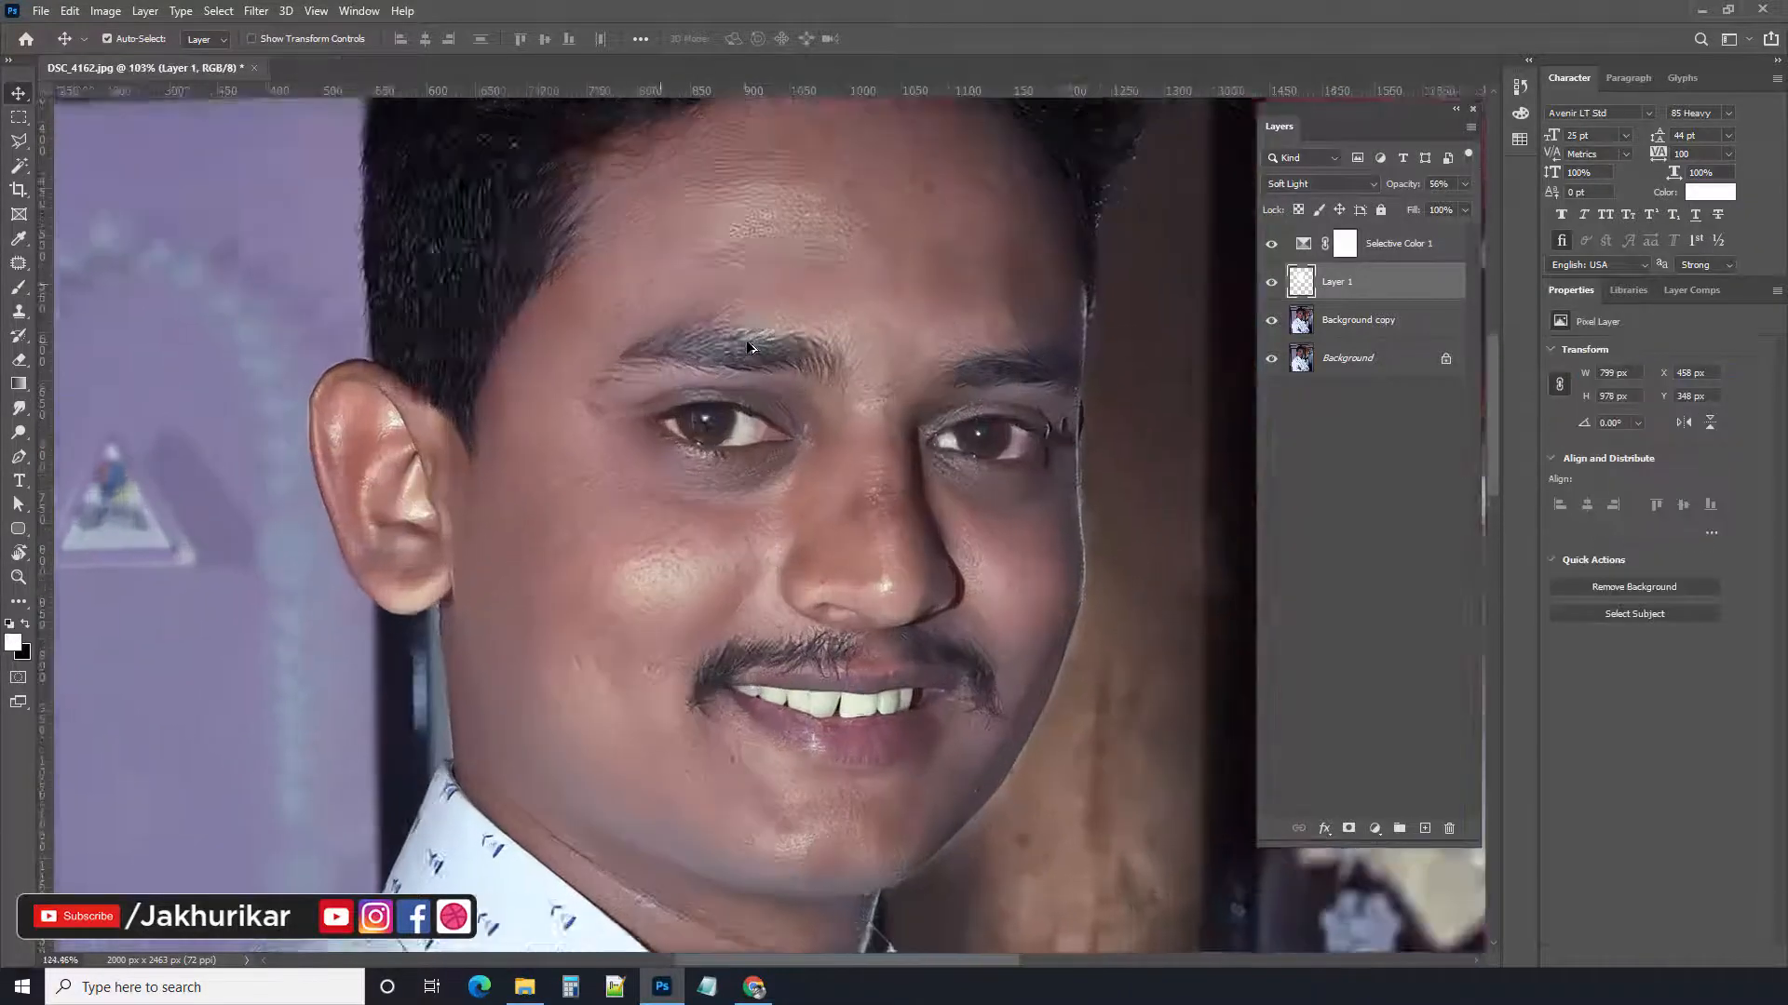
pyautogui.scroll(-2, 750, 350)
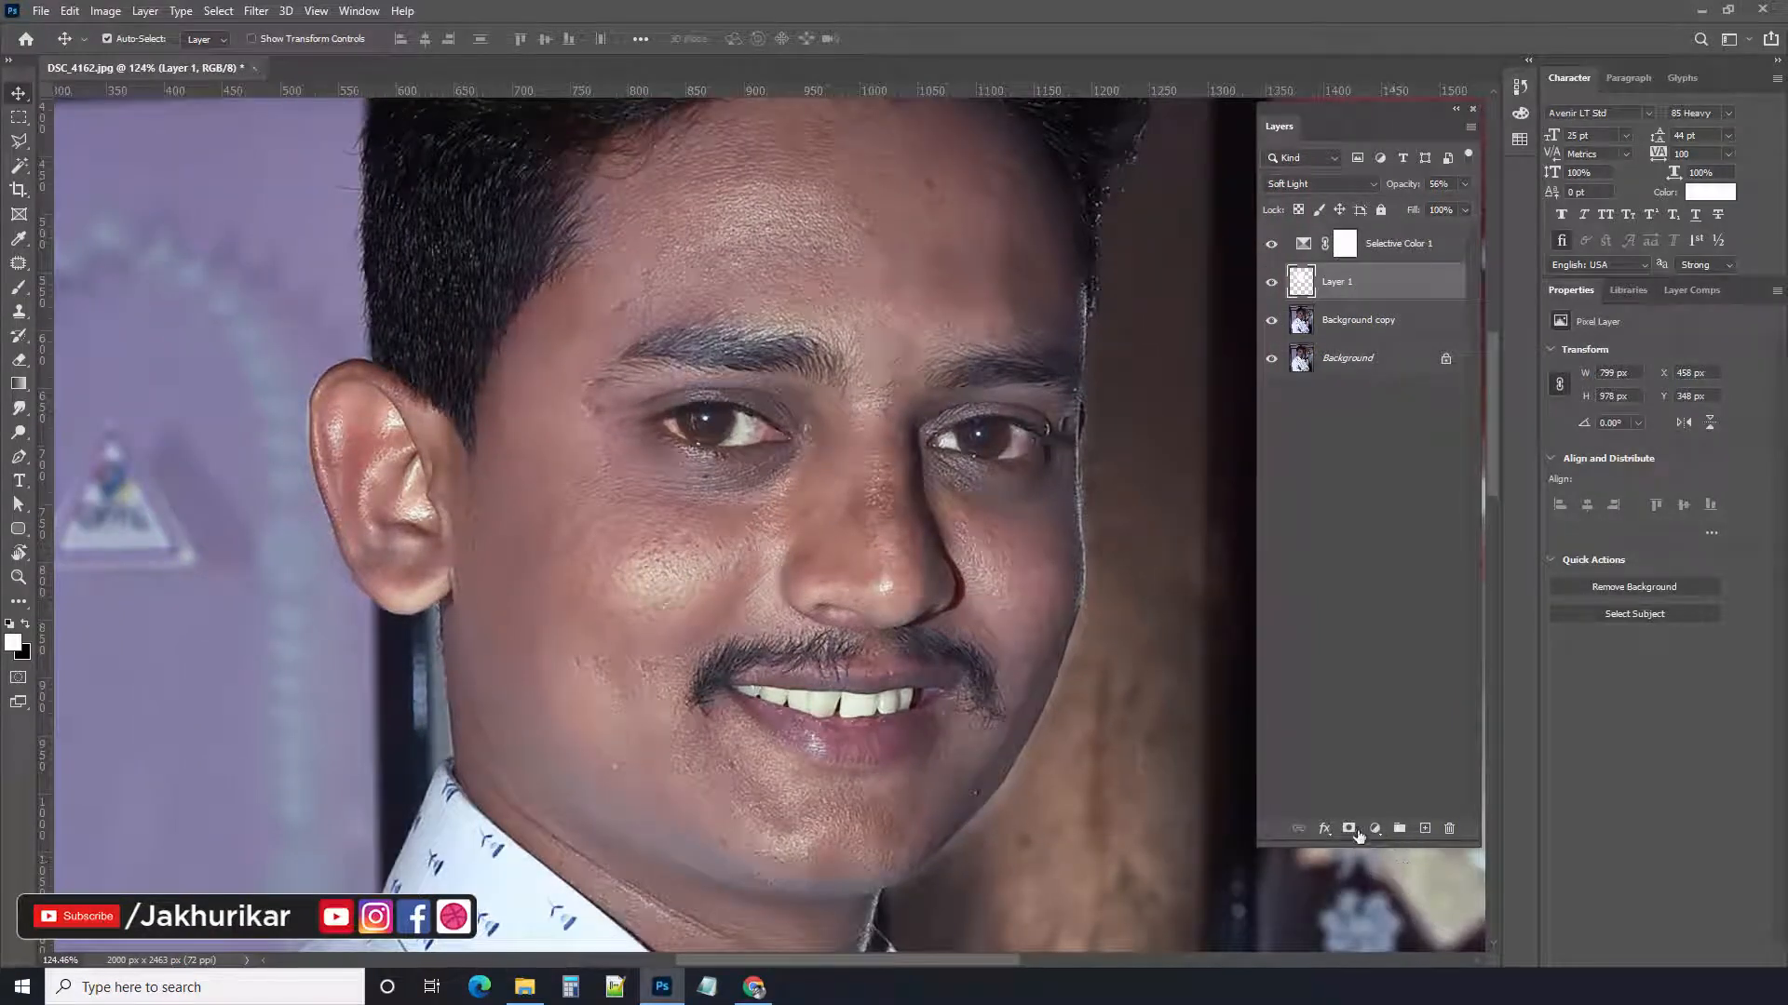
pyautogui.click(1348, 829)
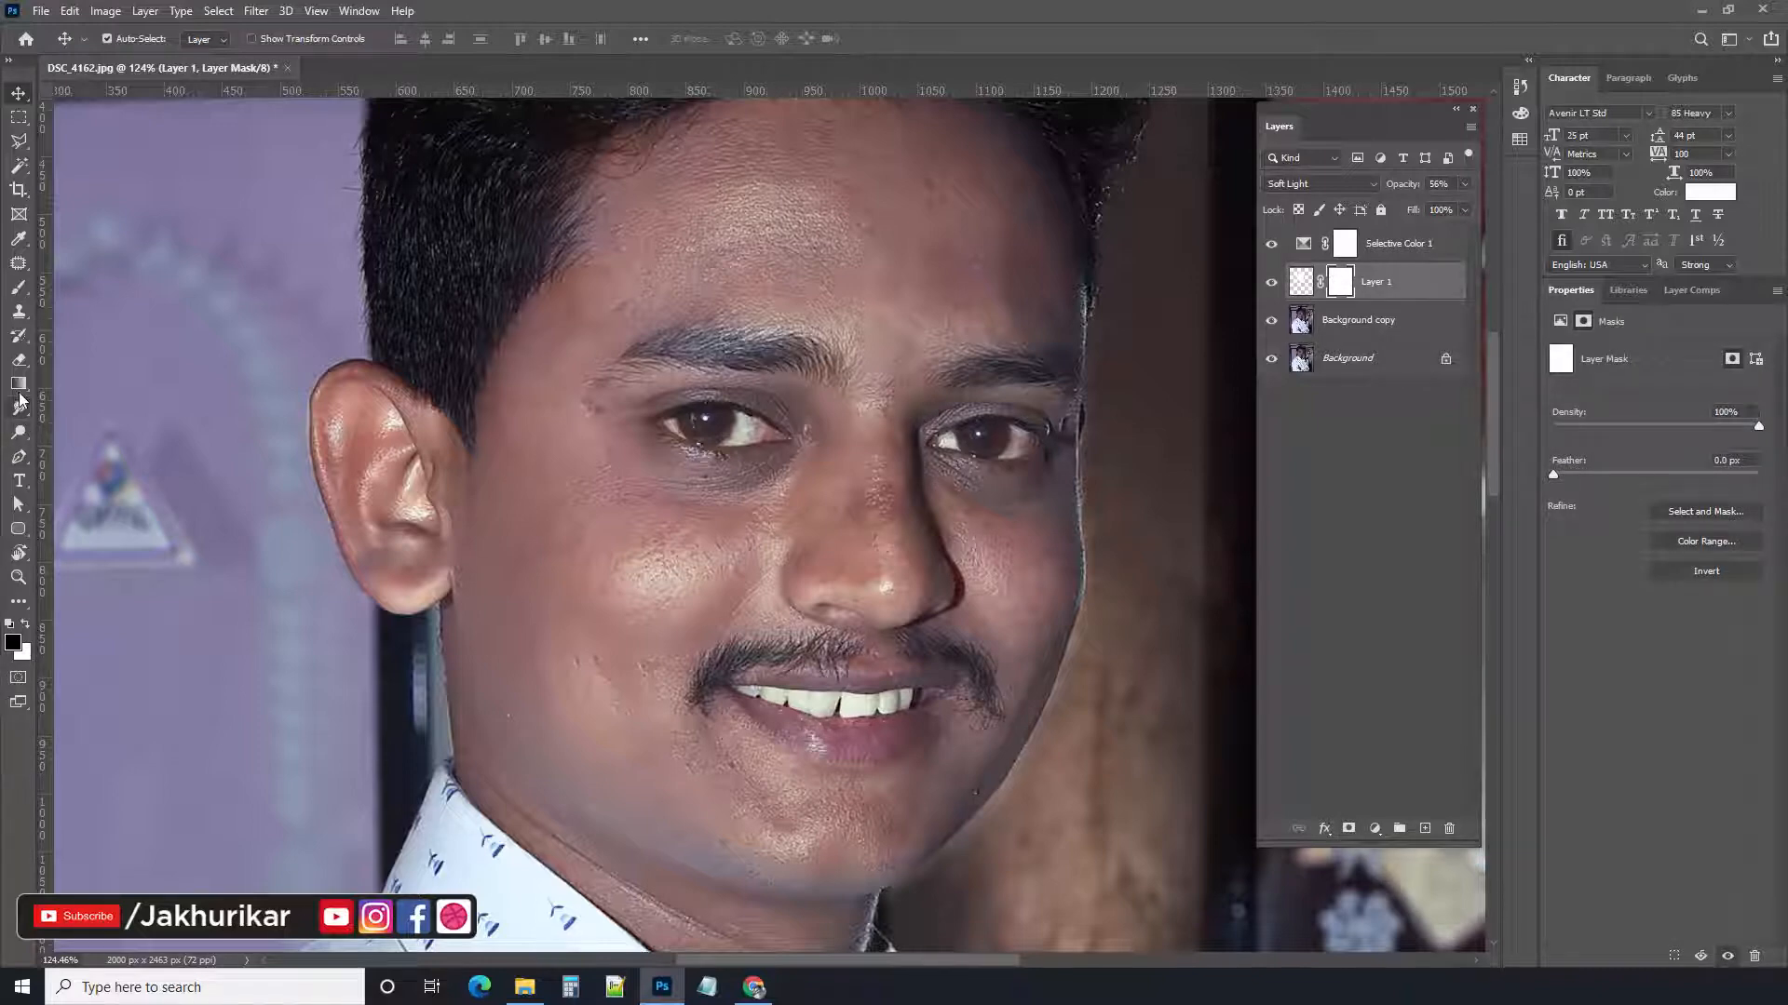
pyautogui.click(17, 289)
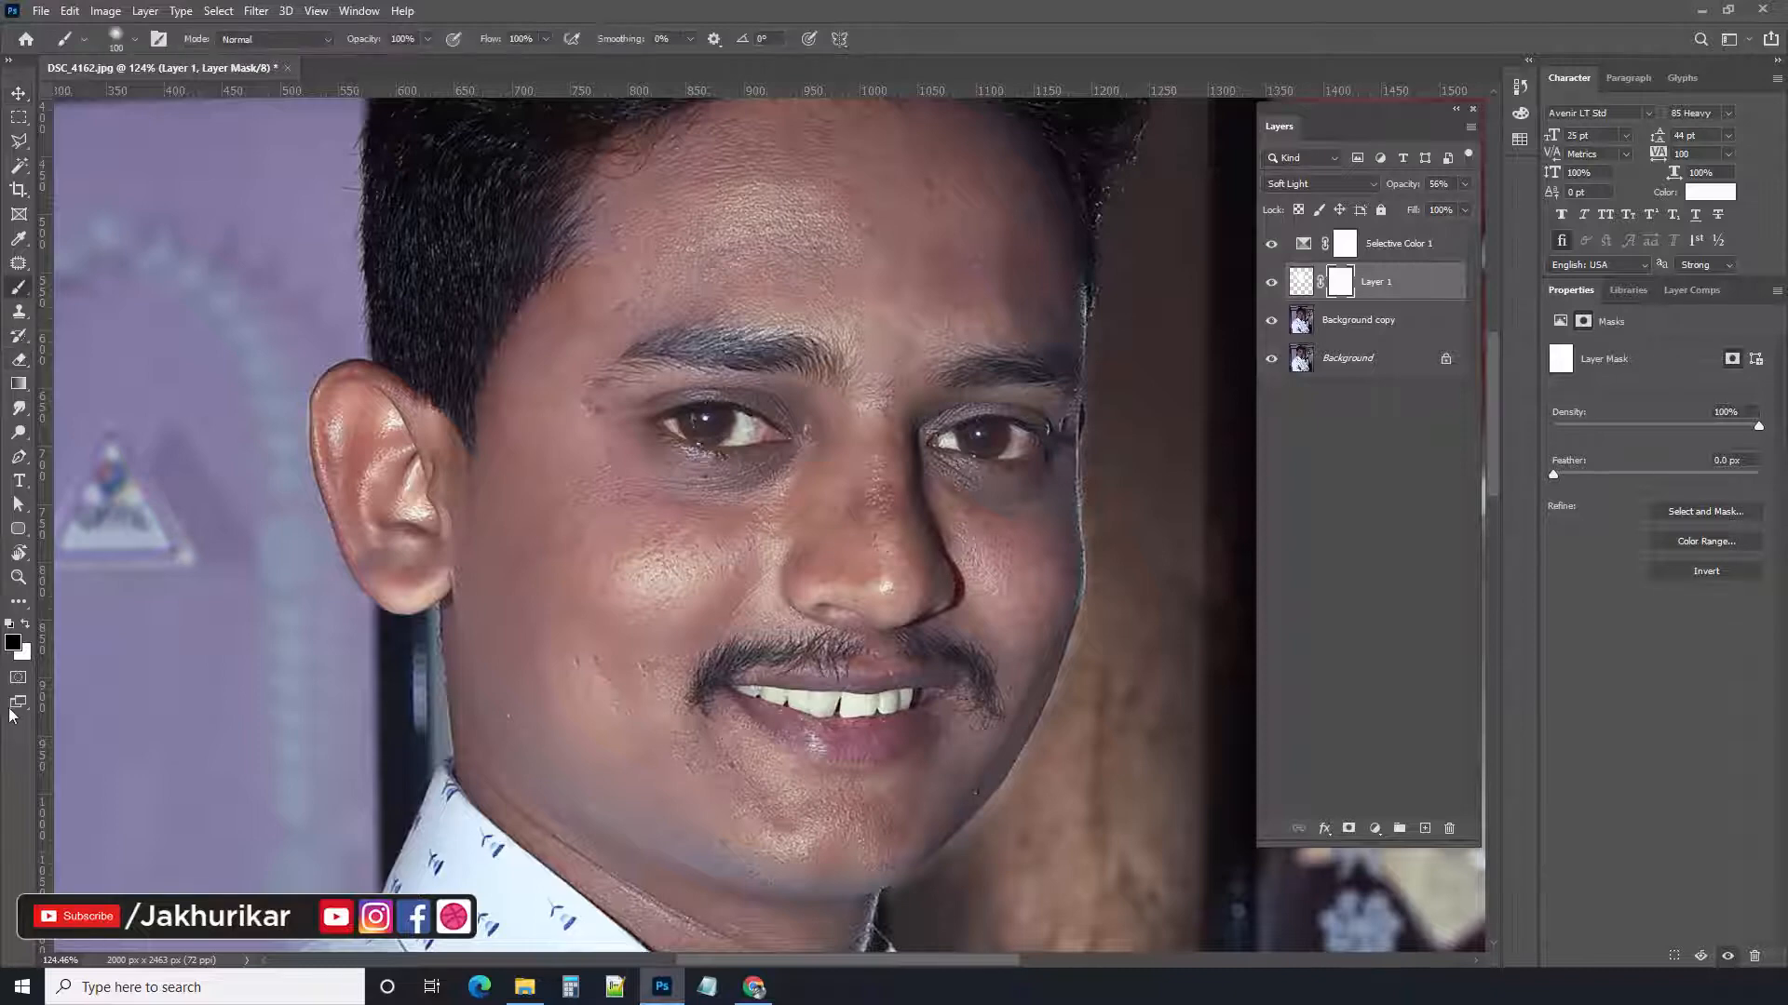
pyautogui.click(13, 643)
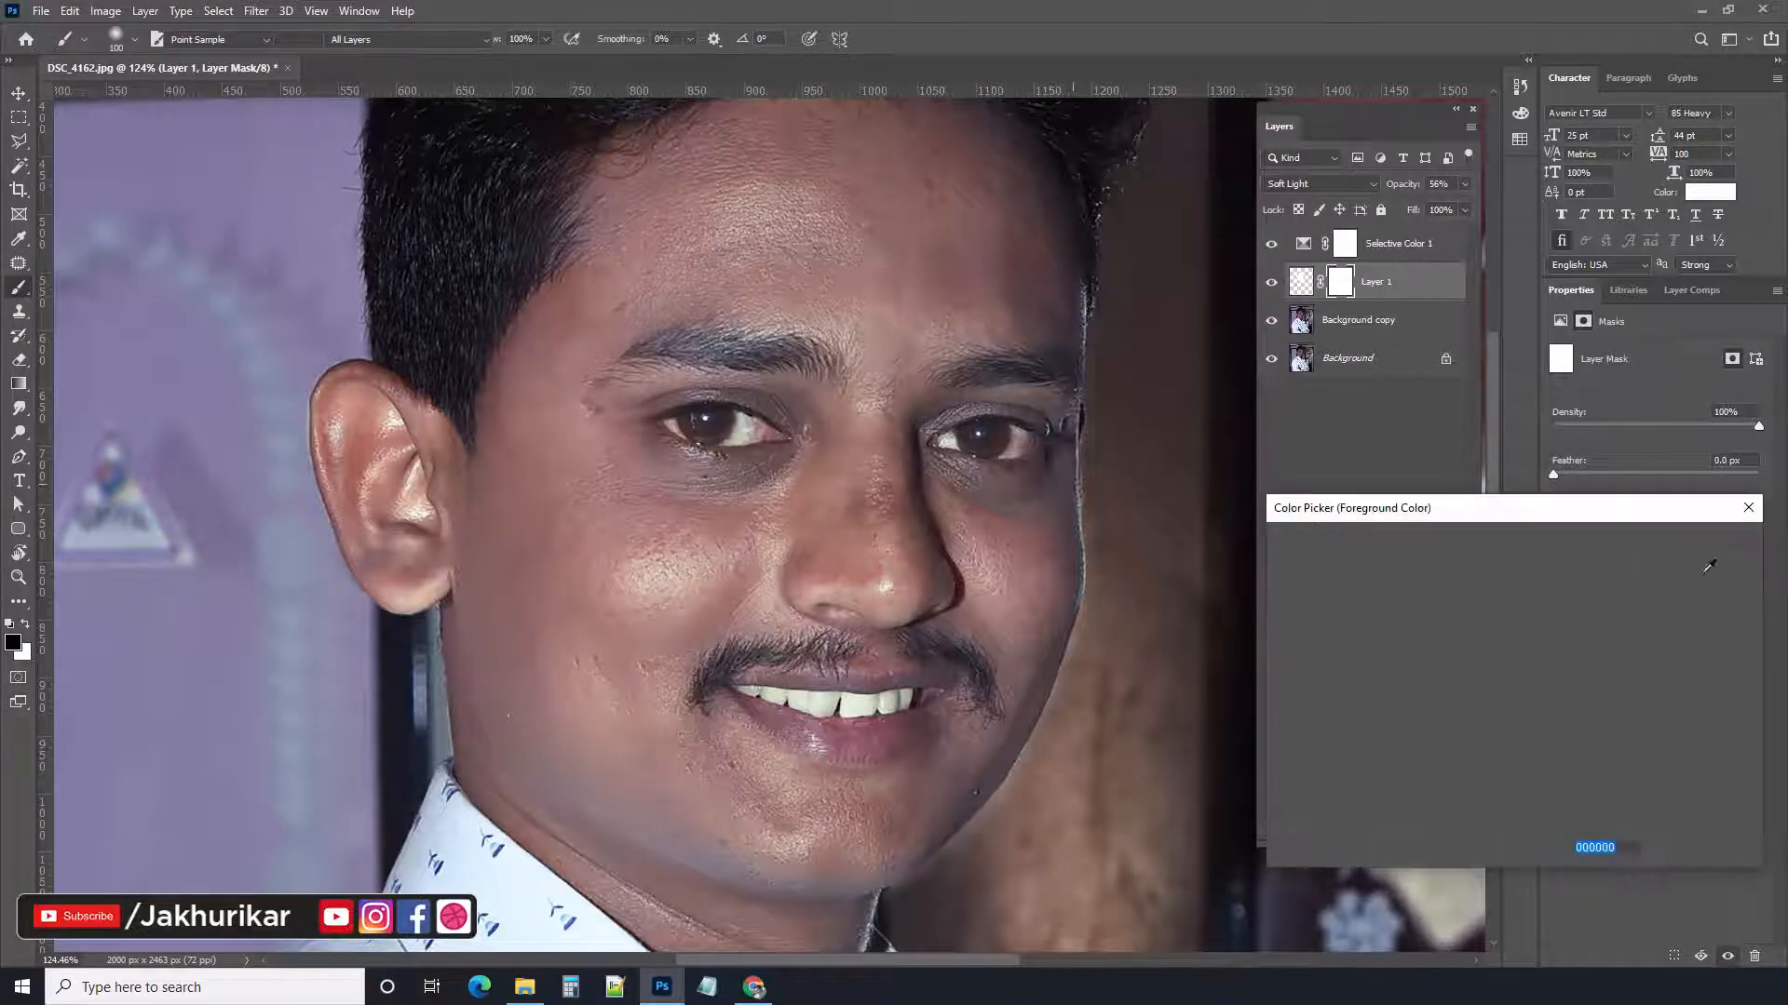
pyautogui.press('Return')
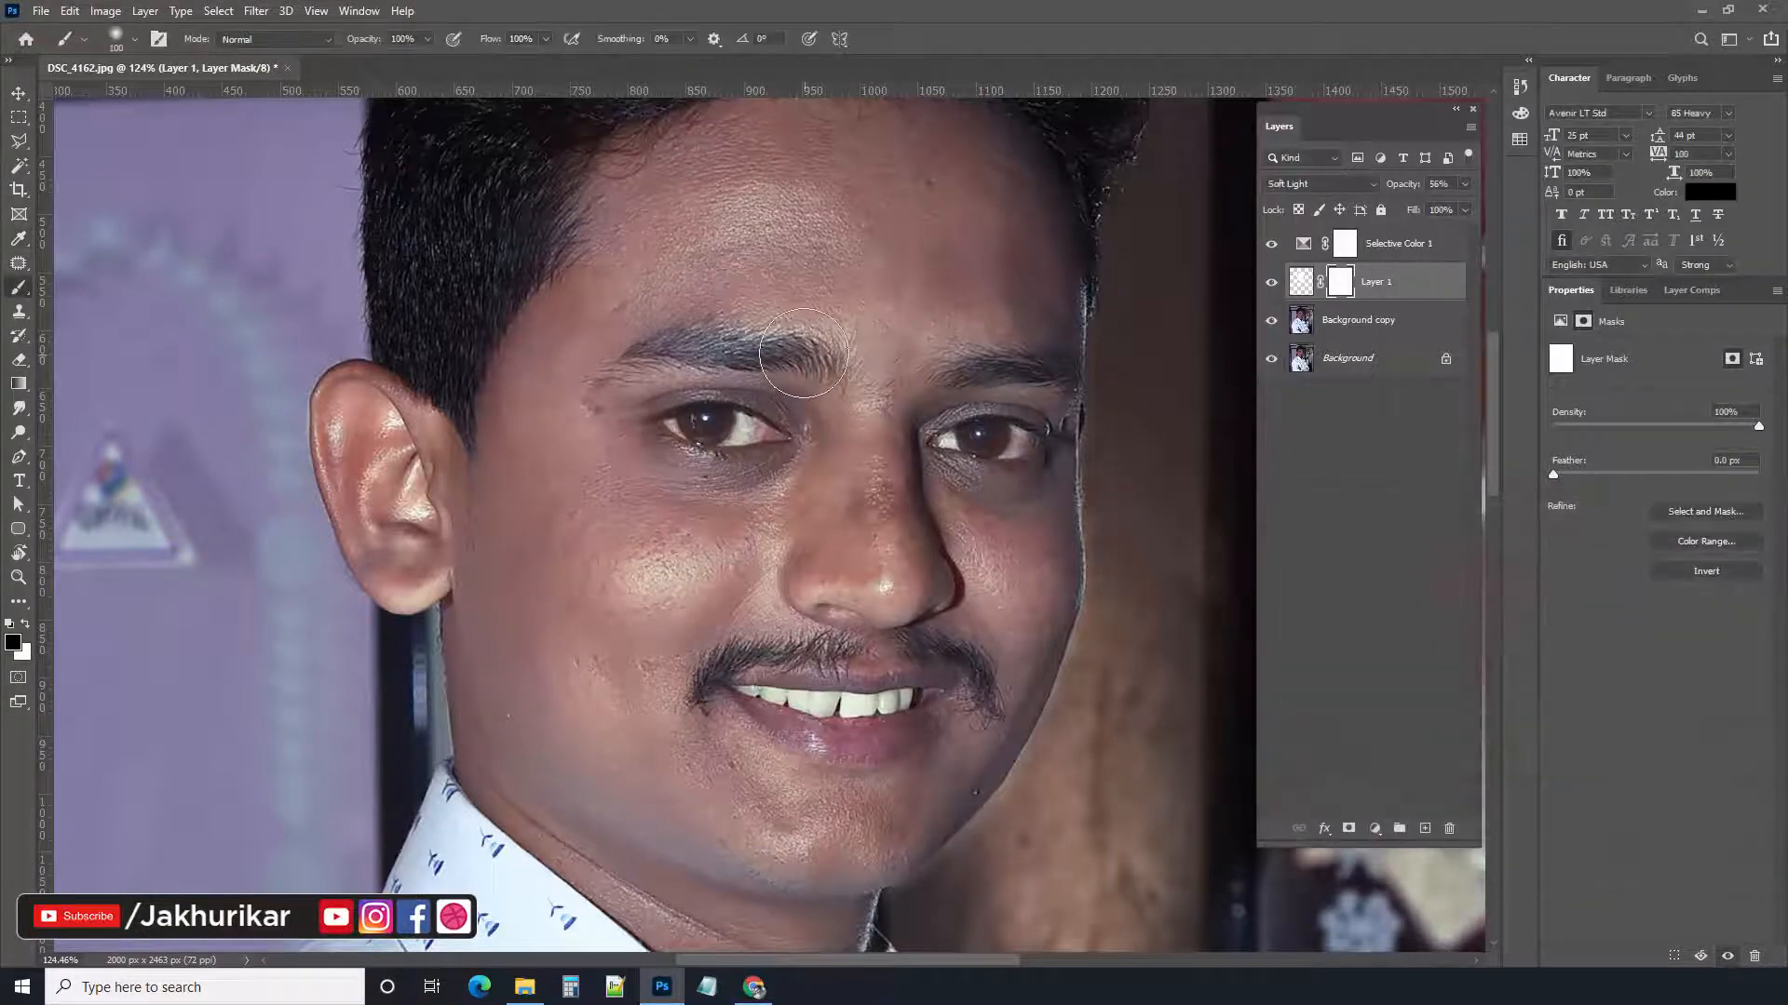
# Paint black over both eyebrows on the face layer's mask with a 40 px Soft Round brush at 0% hardness
pyautogui.click(135, 41)
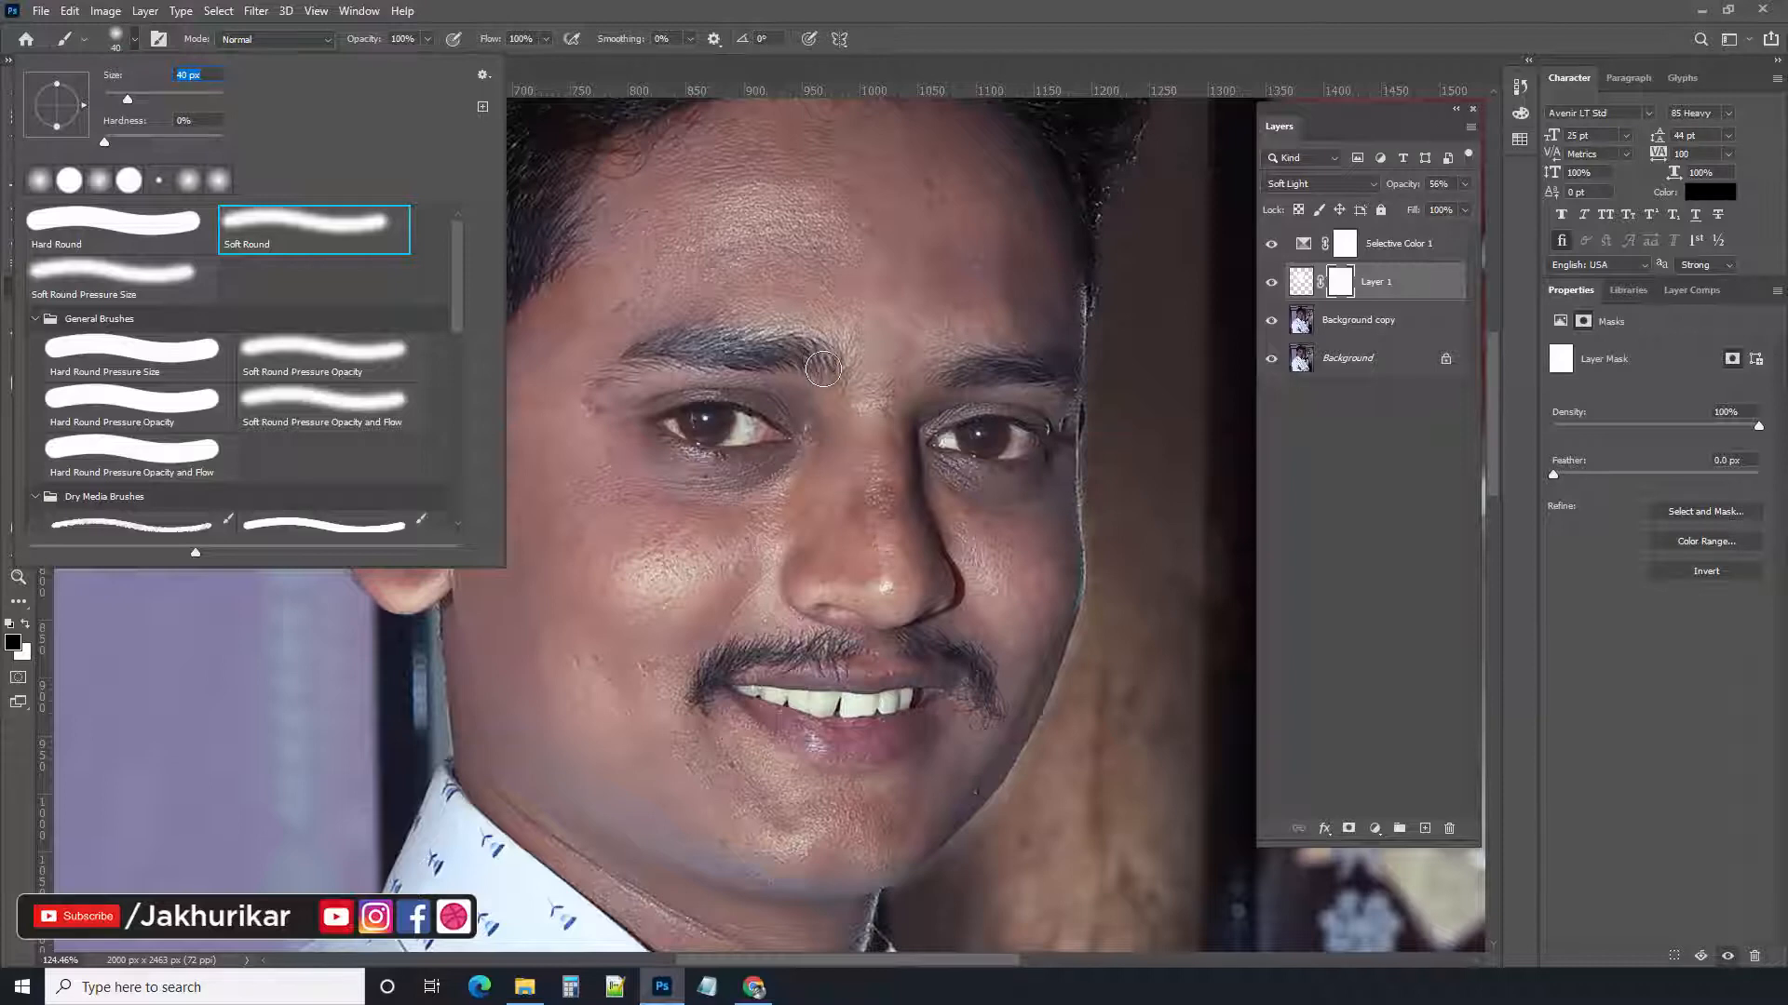
pyautogui.press('Return')
pyautogui.moveTo(823, 370)
pyautogui.mouseDown()
pyautogui.moveTo(789, 352)
pyautogui.moveTo(647, 354)
pyautogui.mouseUp()
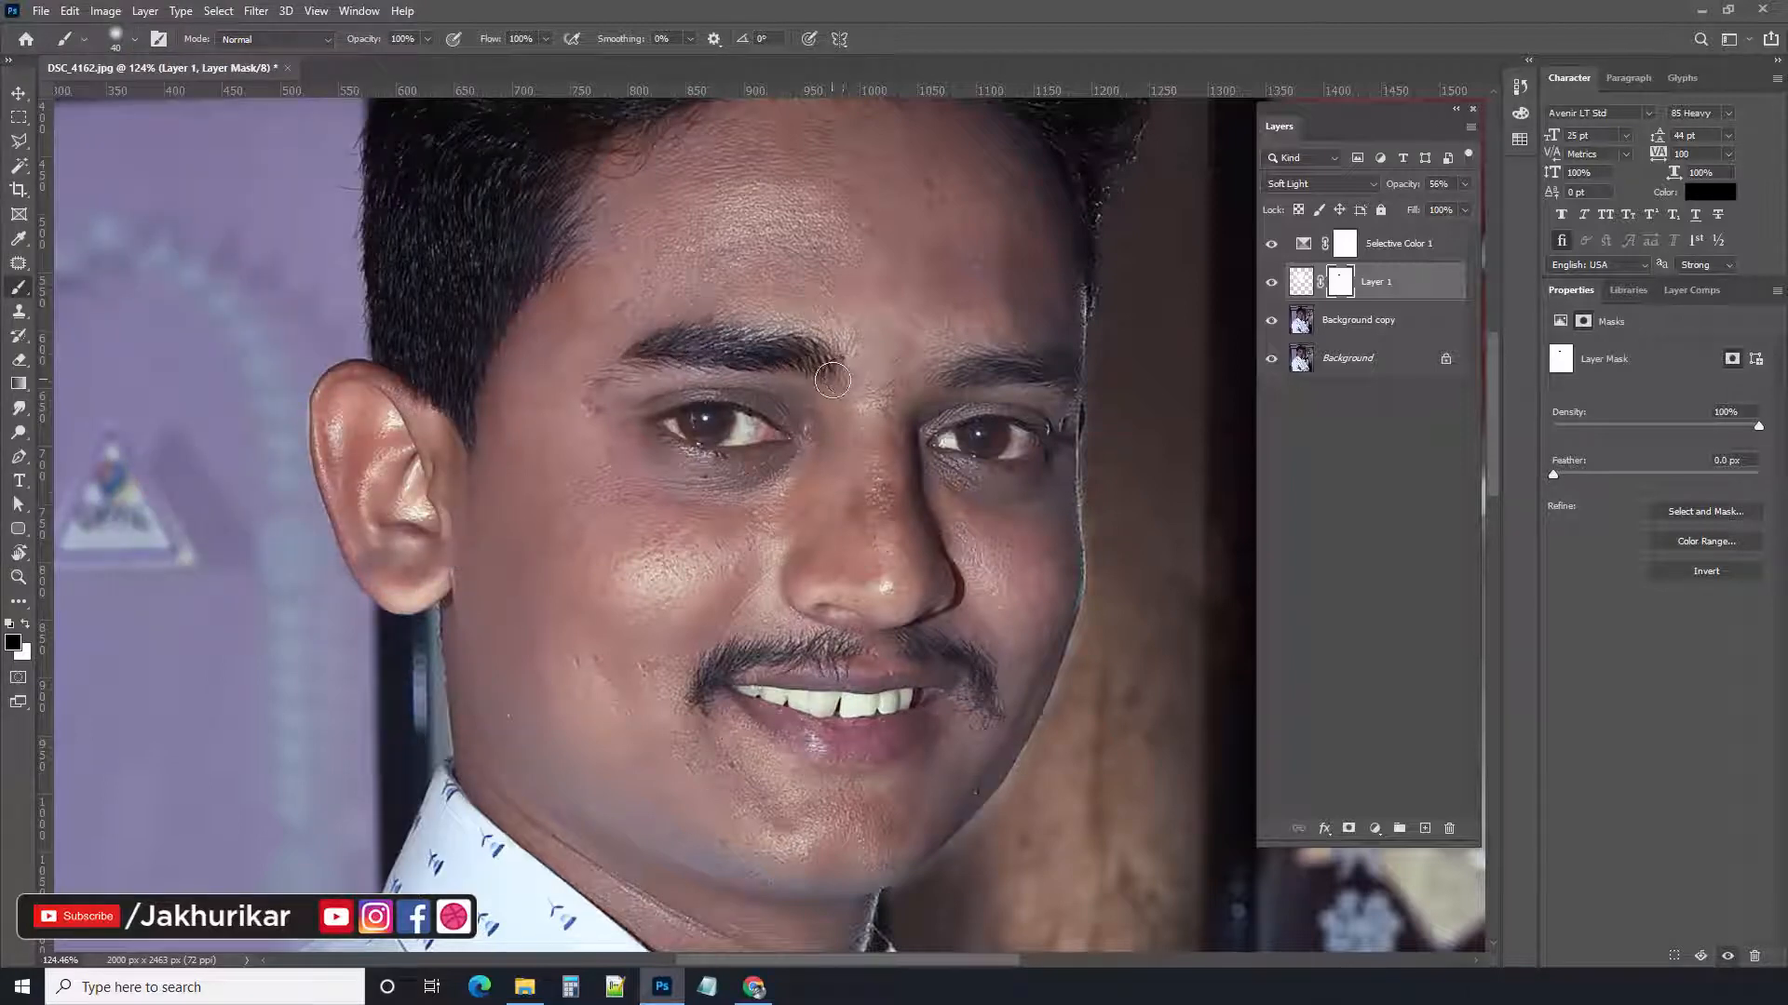
pyautogui.moveTo(619, 367)
pyautogui.mouseDown()
pyautogui.moveTo(602, 376)
pyautogui.moveTo(682, 353)
pyautogui.mouseUp()
pyautogui.moveTo(931, 382); pyautogui.dragTo(1057, 377)
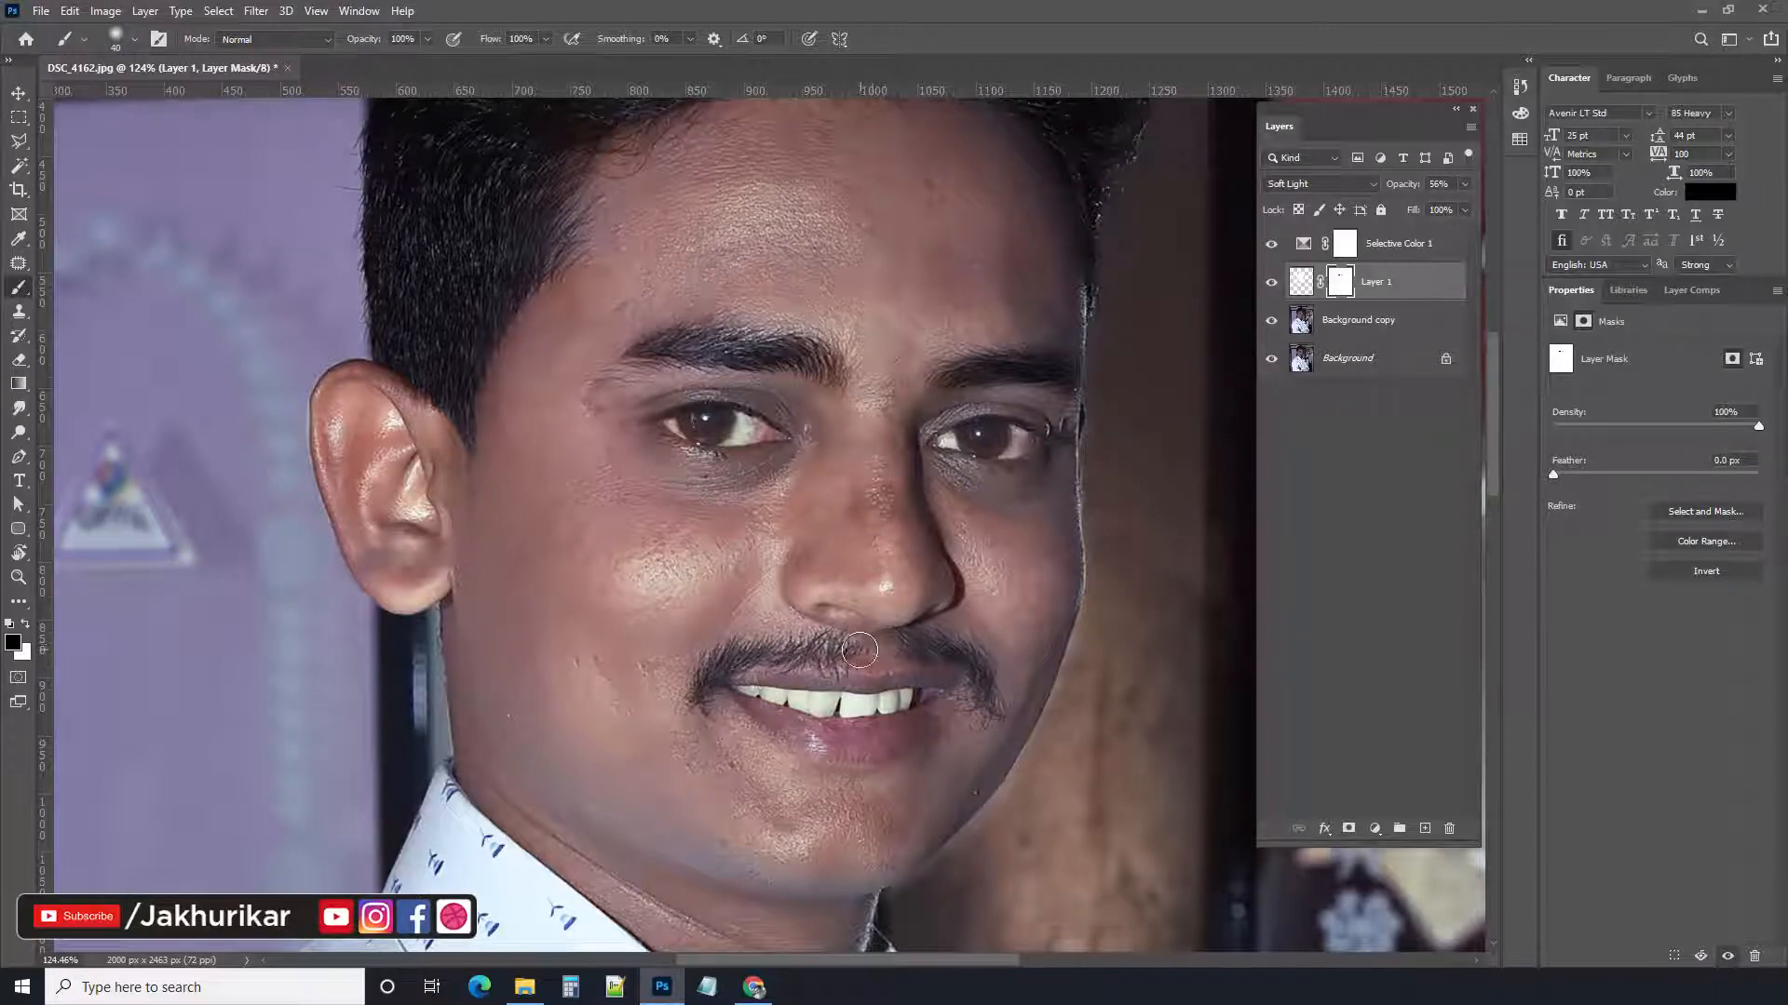
# Lower the brush opacity to 66% and mask the white layer off the outer eyebrow tail and the moustache
pyautogui.moveTo(372, 43); pyautogui.dragTo(352, 46)
pyautogui.moveTo(614, 363); pyautogui.dragTo(596, 382)
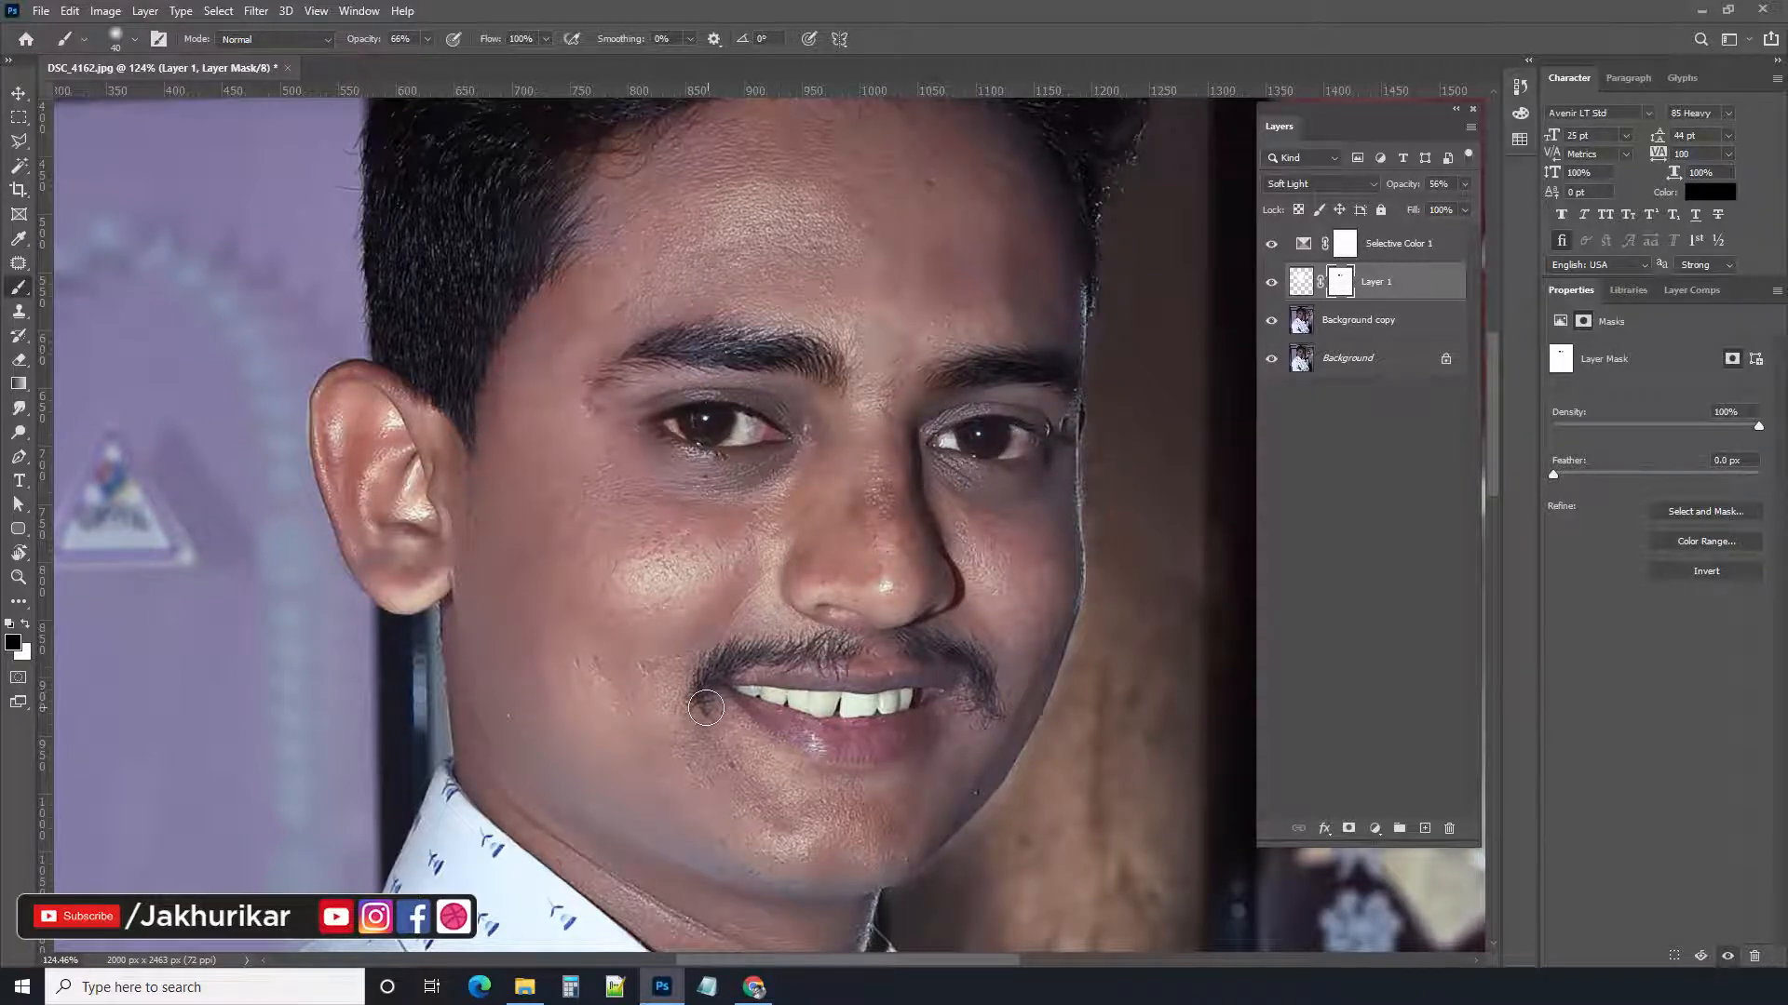
pyautogui.moveTo(705, 707)
pyautogui.mouseDown()
pyautogui.moveTo(728, 669)
pyautogui.moveTo(929, 646)
pyautogui.moveTo(980, 680)
pyautogui.moveTo(992, 719)
pyautogui.mouseUp()
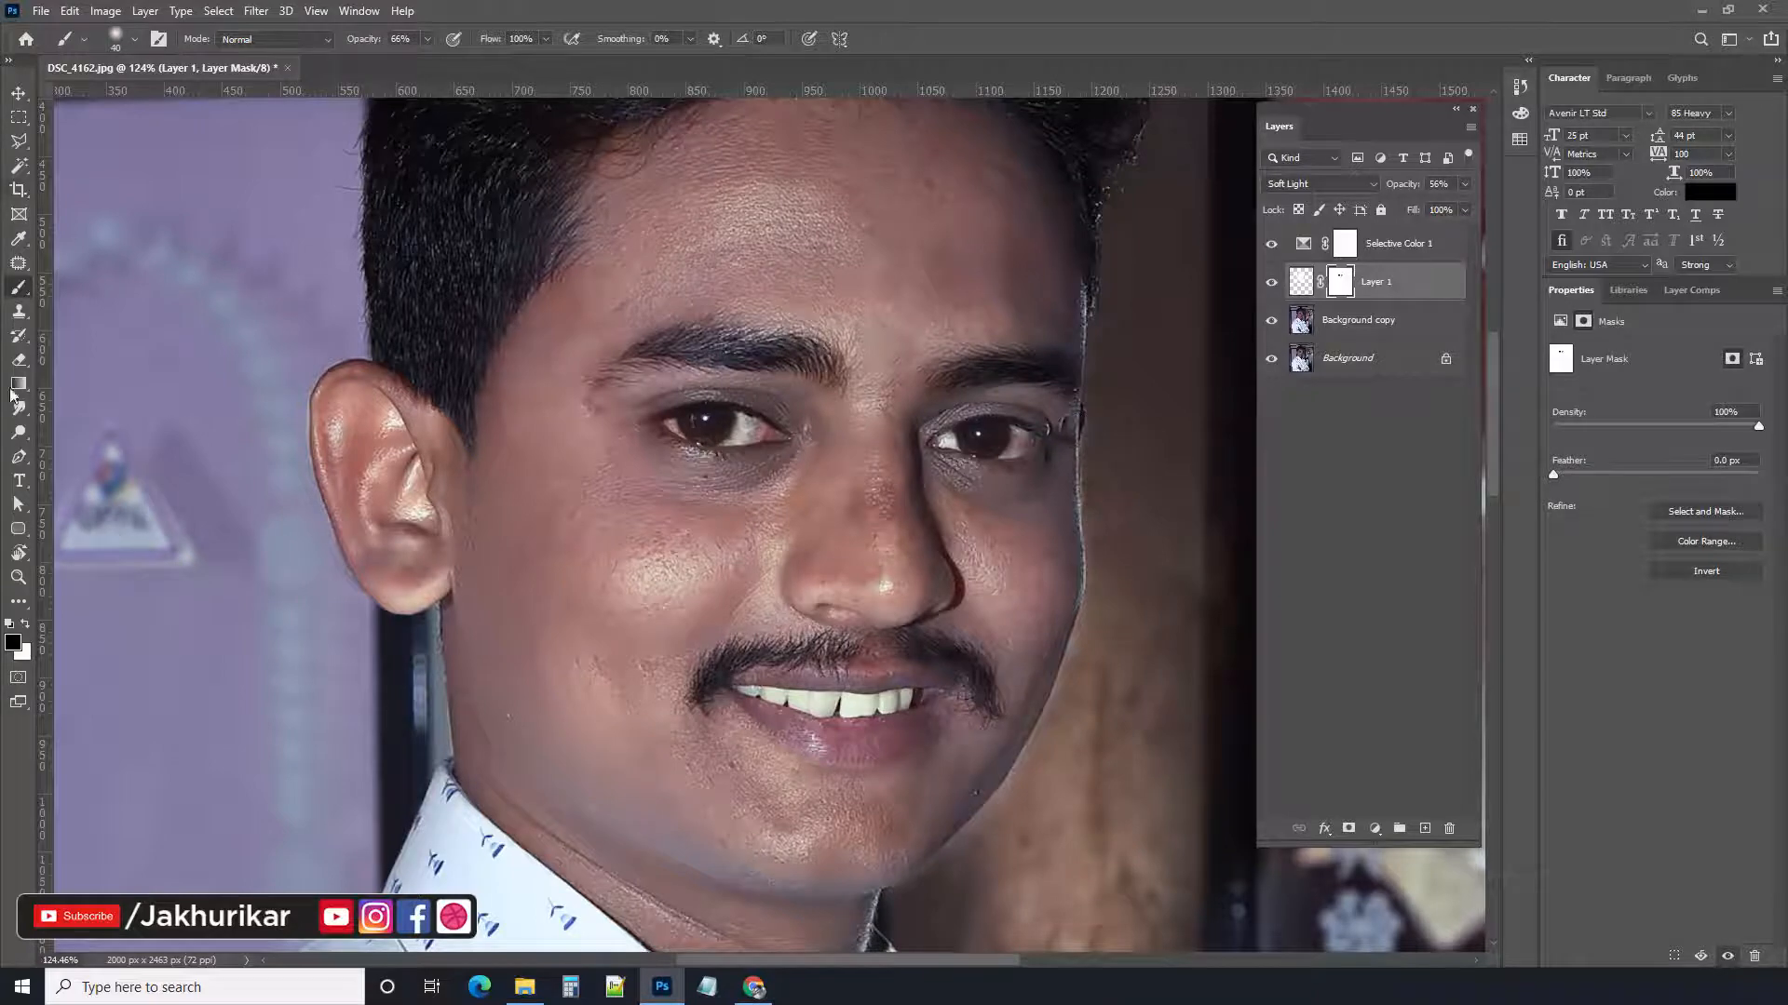
pyautogui.click(25, 624)
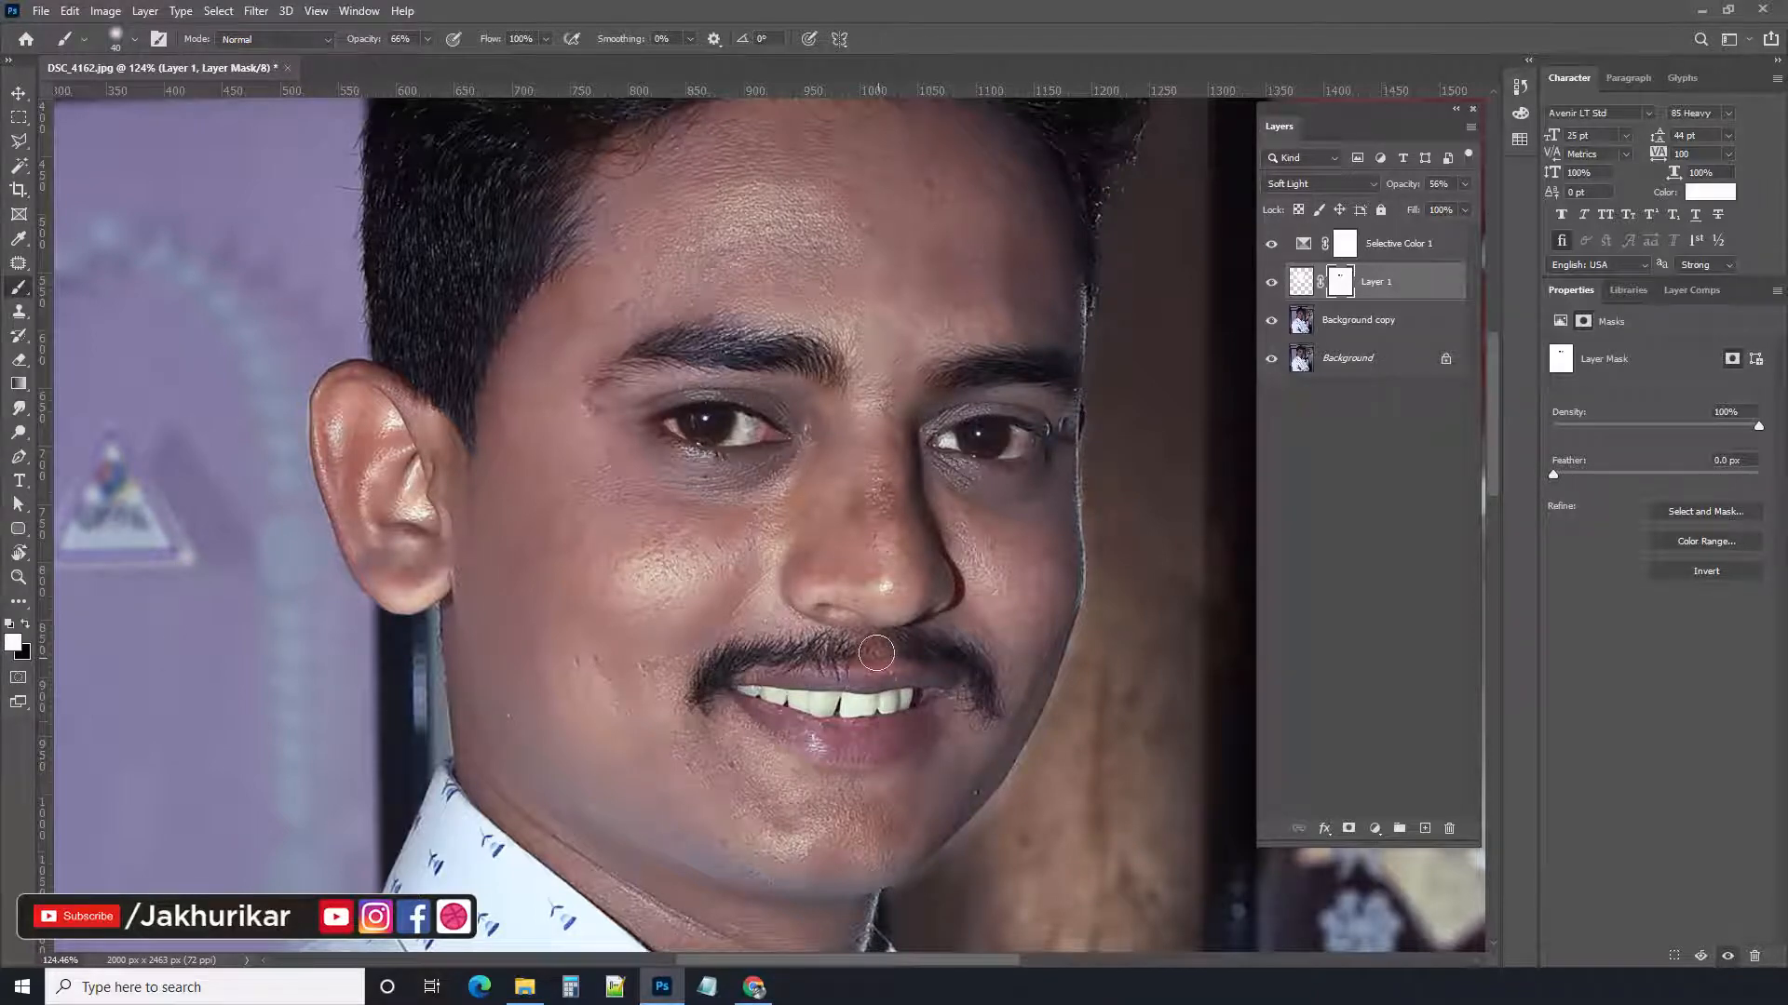
pyautogui.click(28, 625)
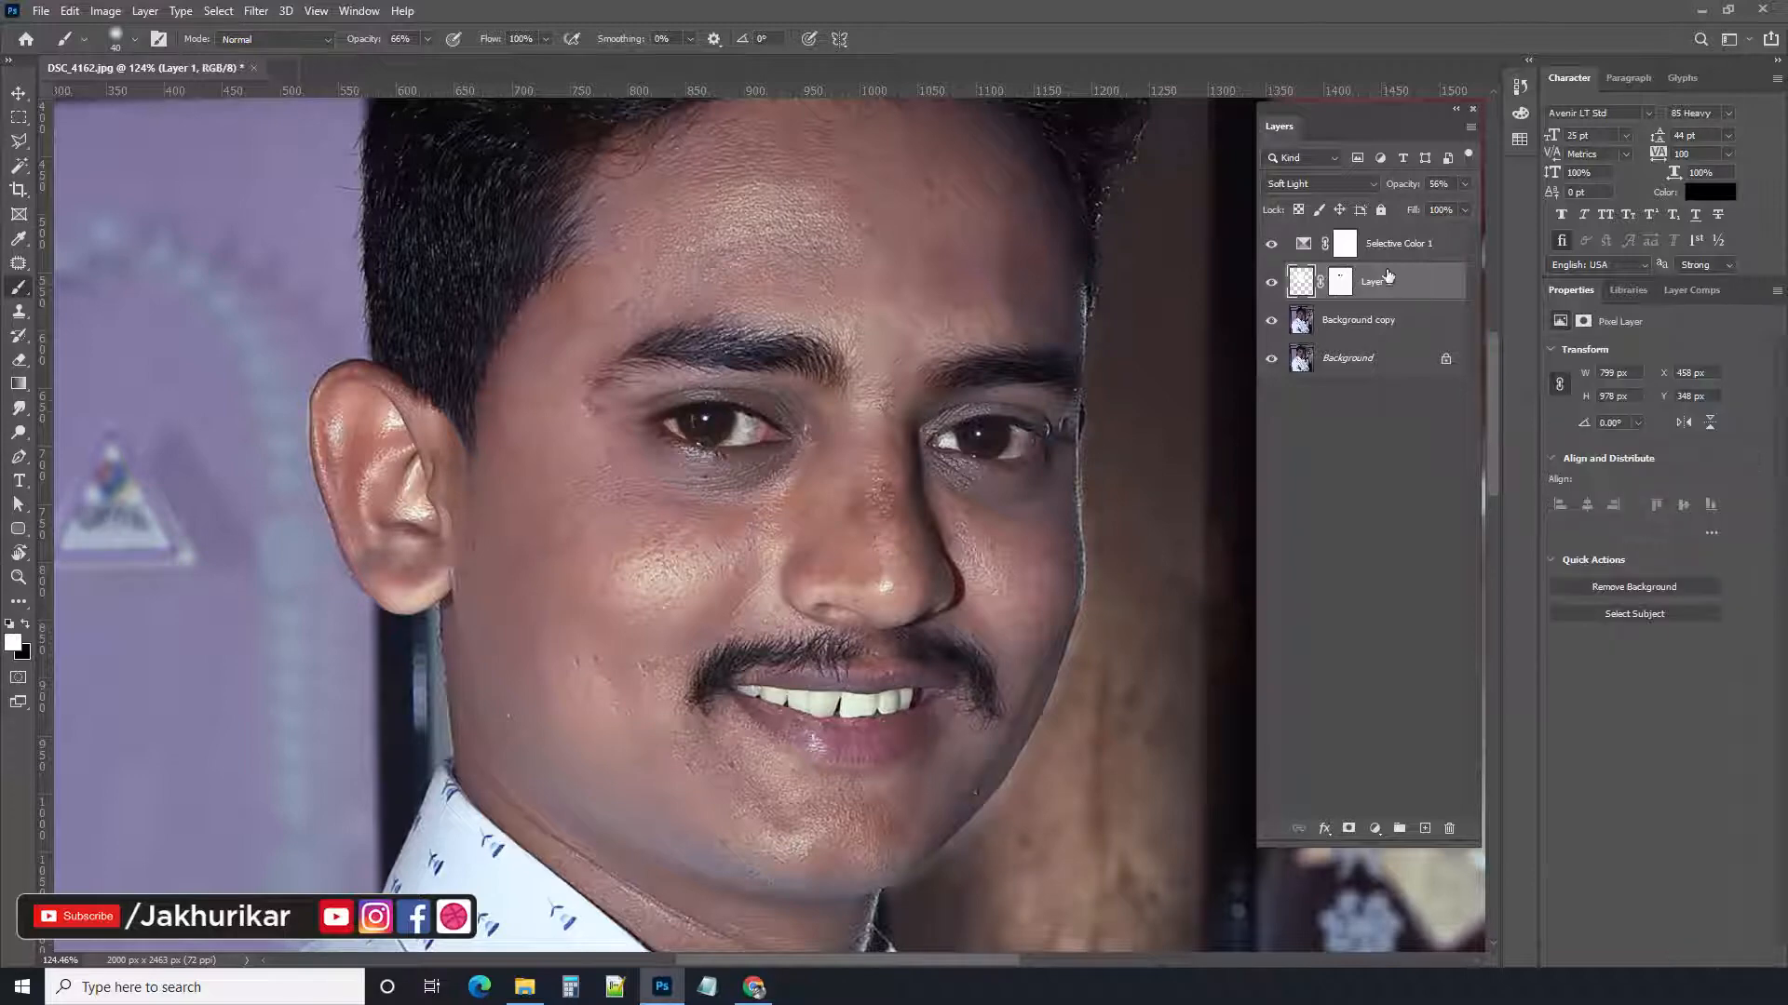
# Convert the Selective Color adjustment, the masked face layer and the Background copy into one smart object
pyautogui.click(1413, 245)
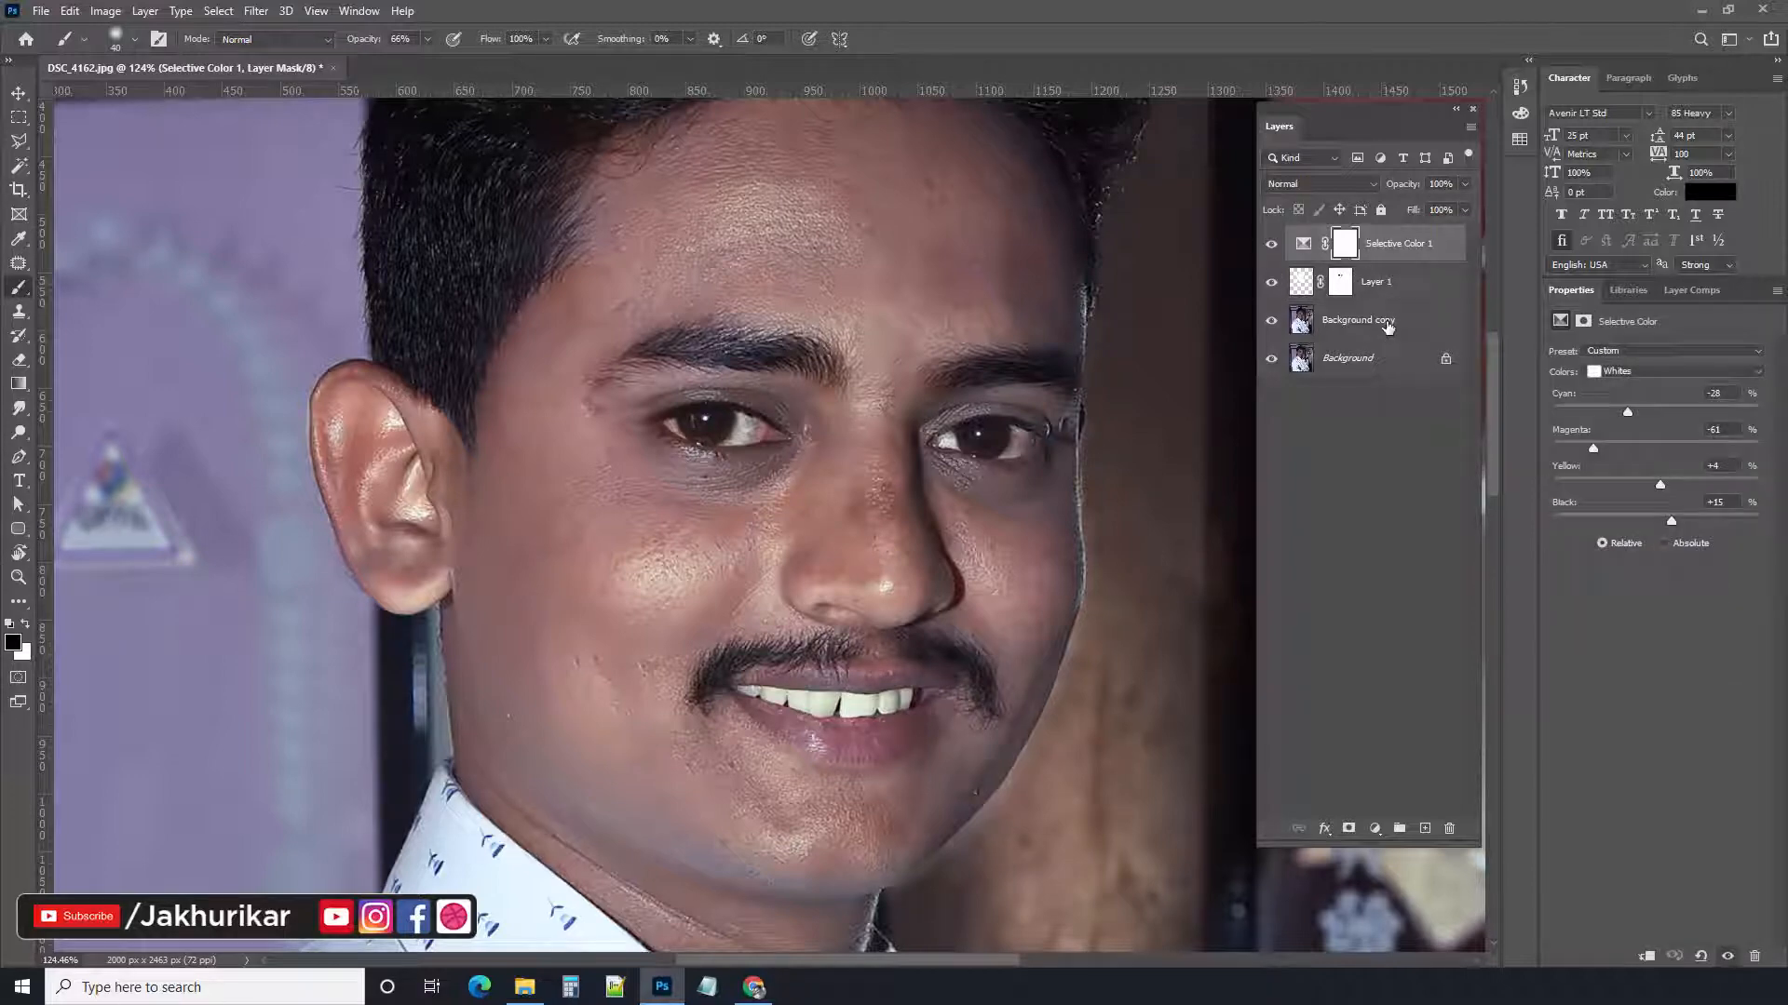
pyautogui.keyDown('shift'); pyautogui.click(1388, 325); pyautogui.keyUp('shift')
pyautogui.rightClick(1383, 270)
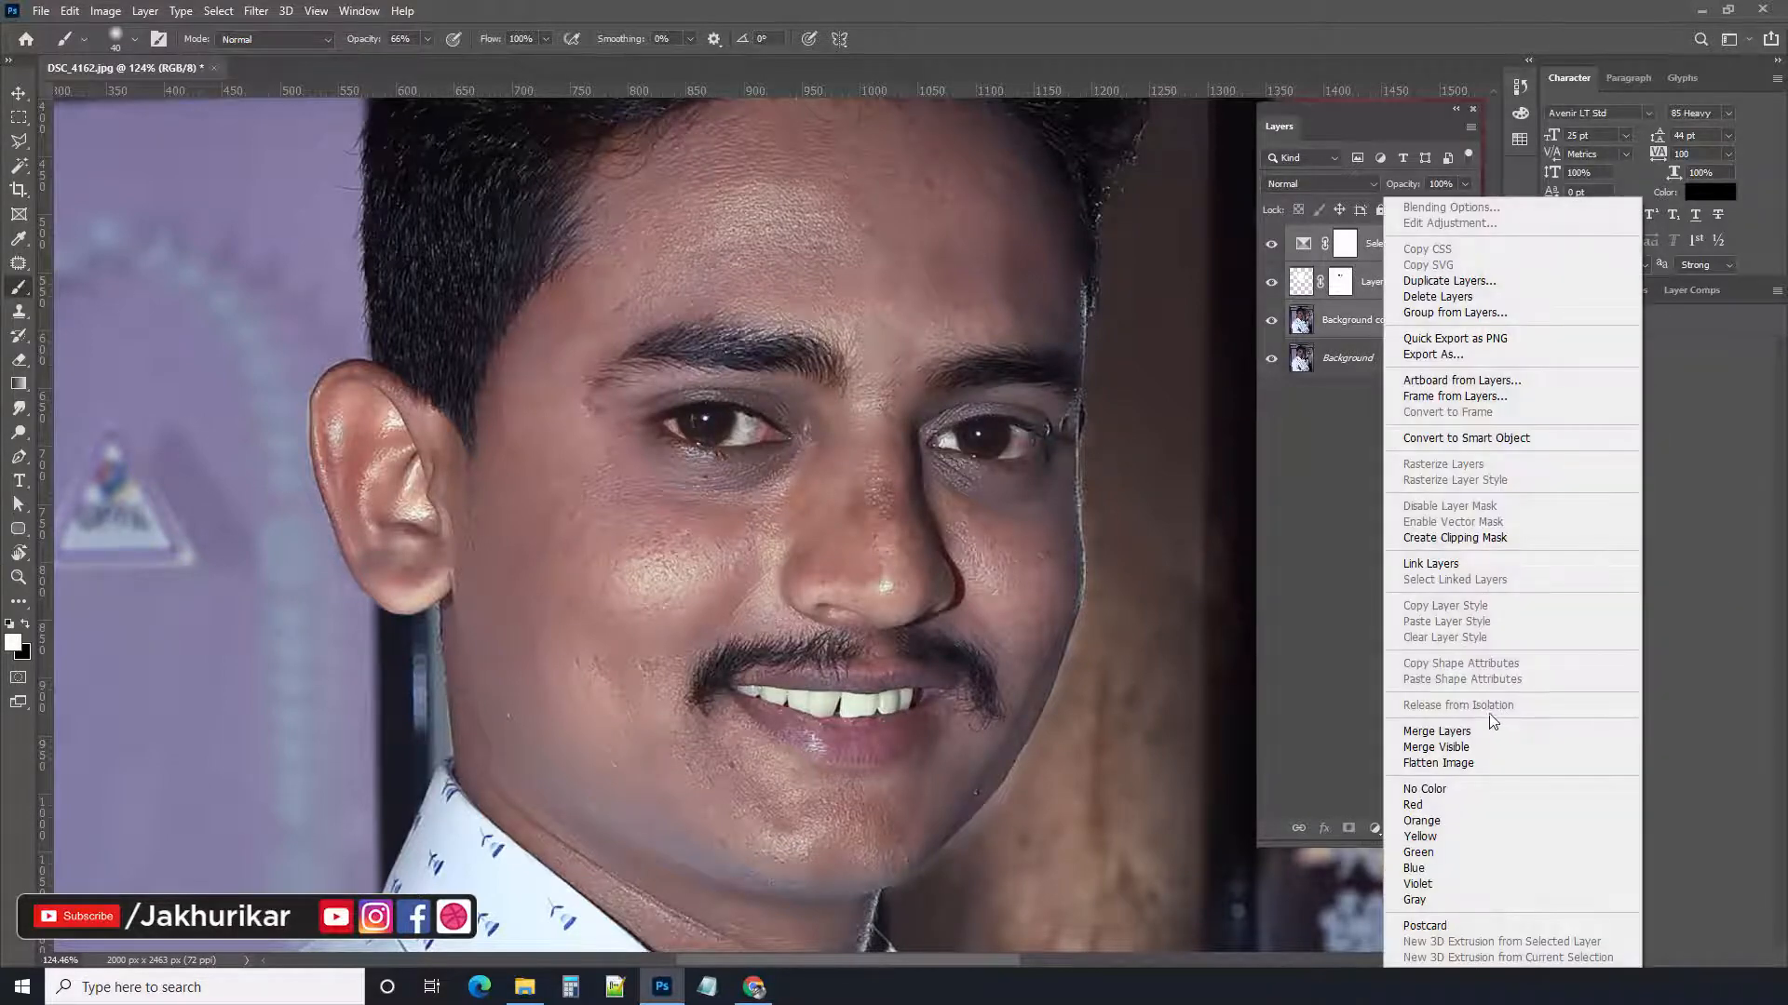
pyautogui.click(1490, 438)
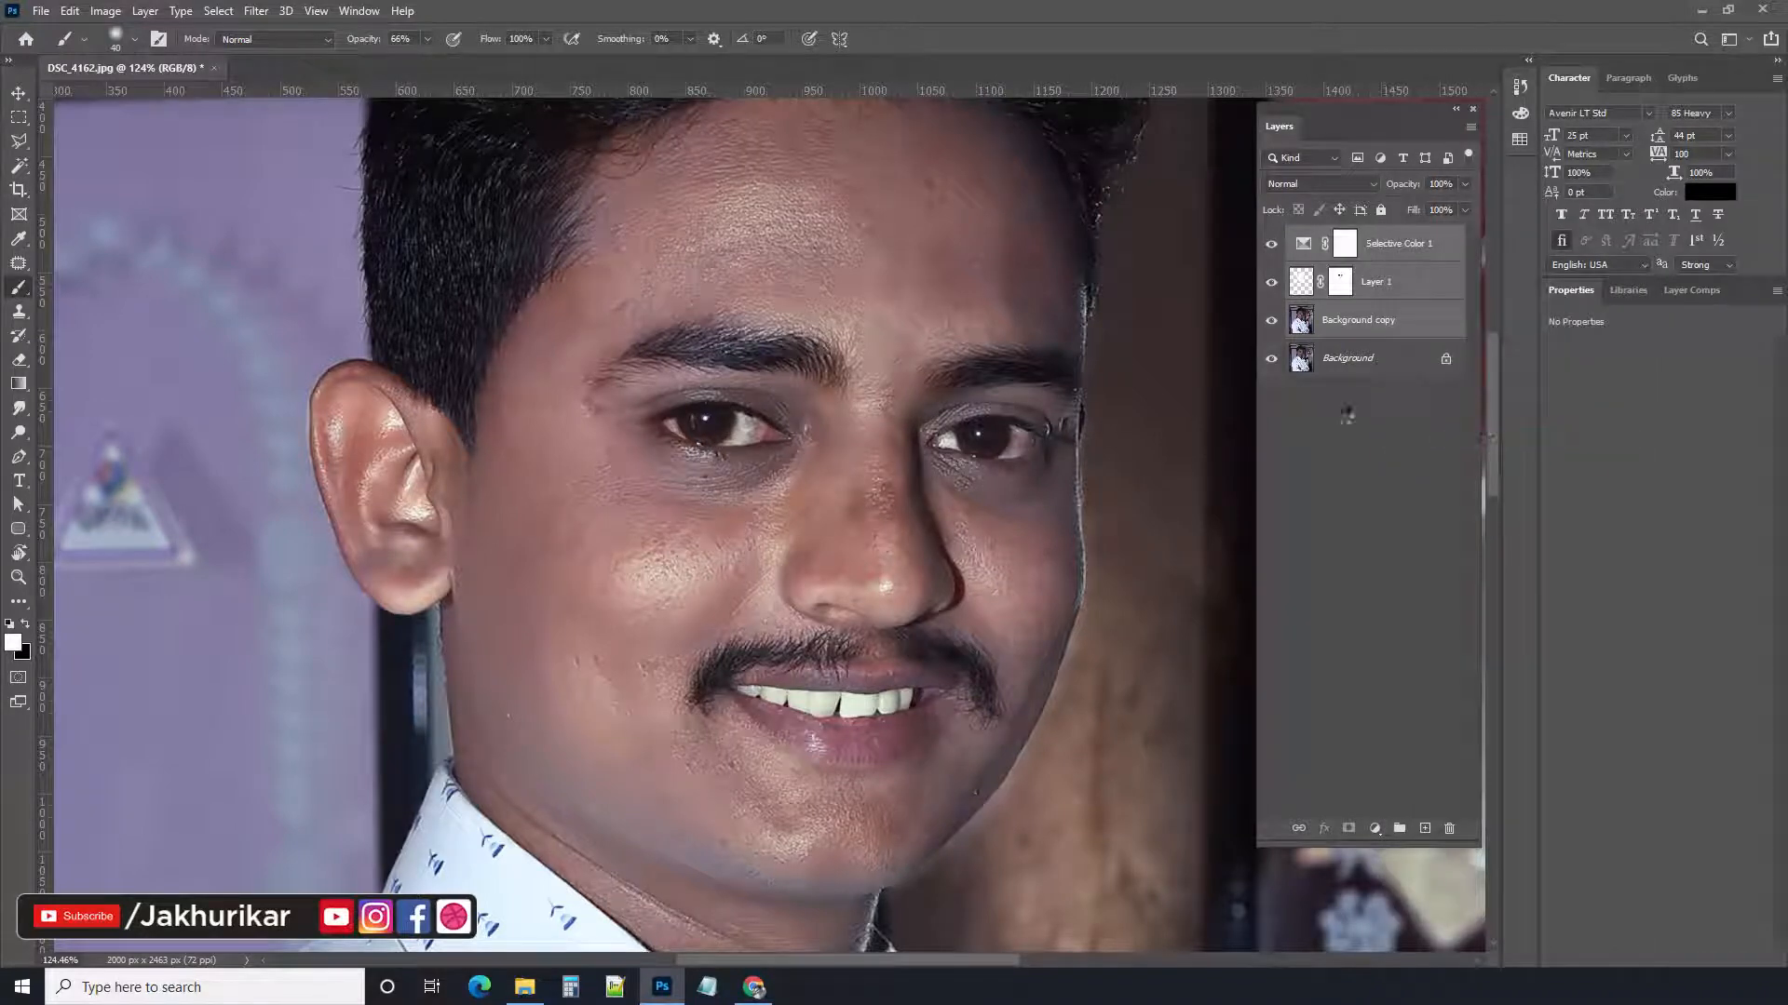
# Open the Camera Raw Filter on the combined smart object
pyautogui.scroll(-6, 719, 412)
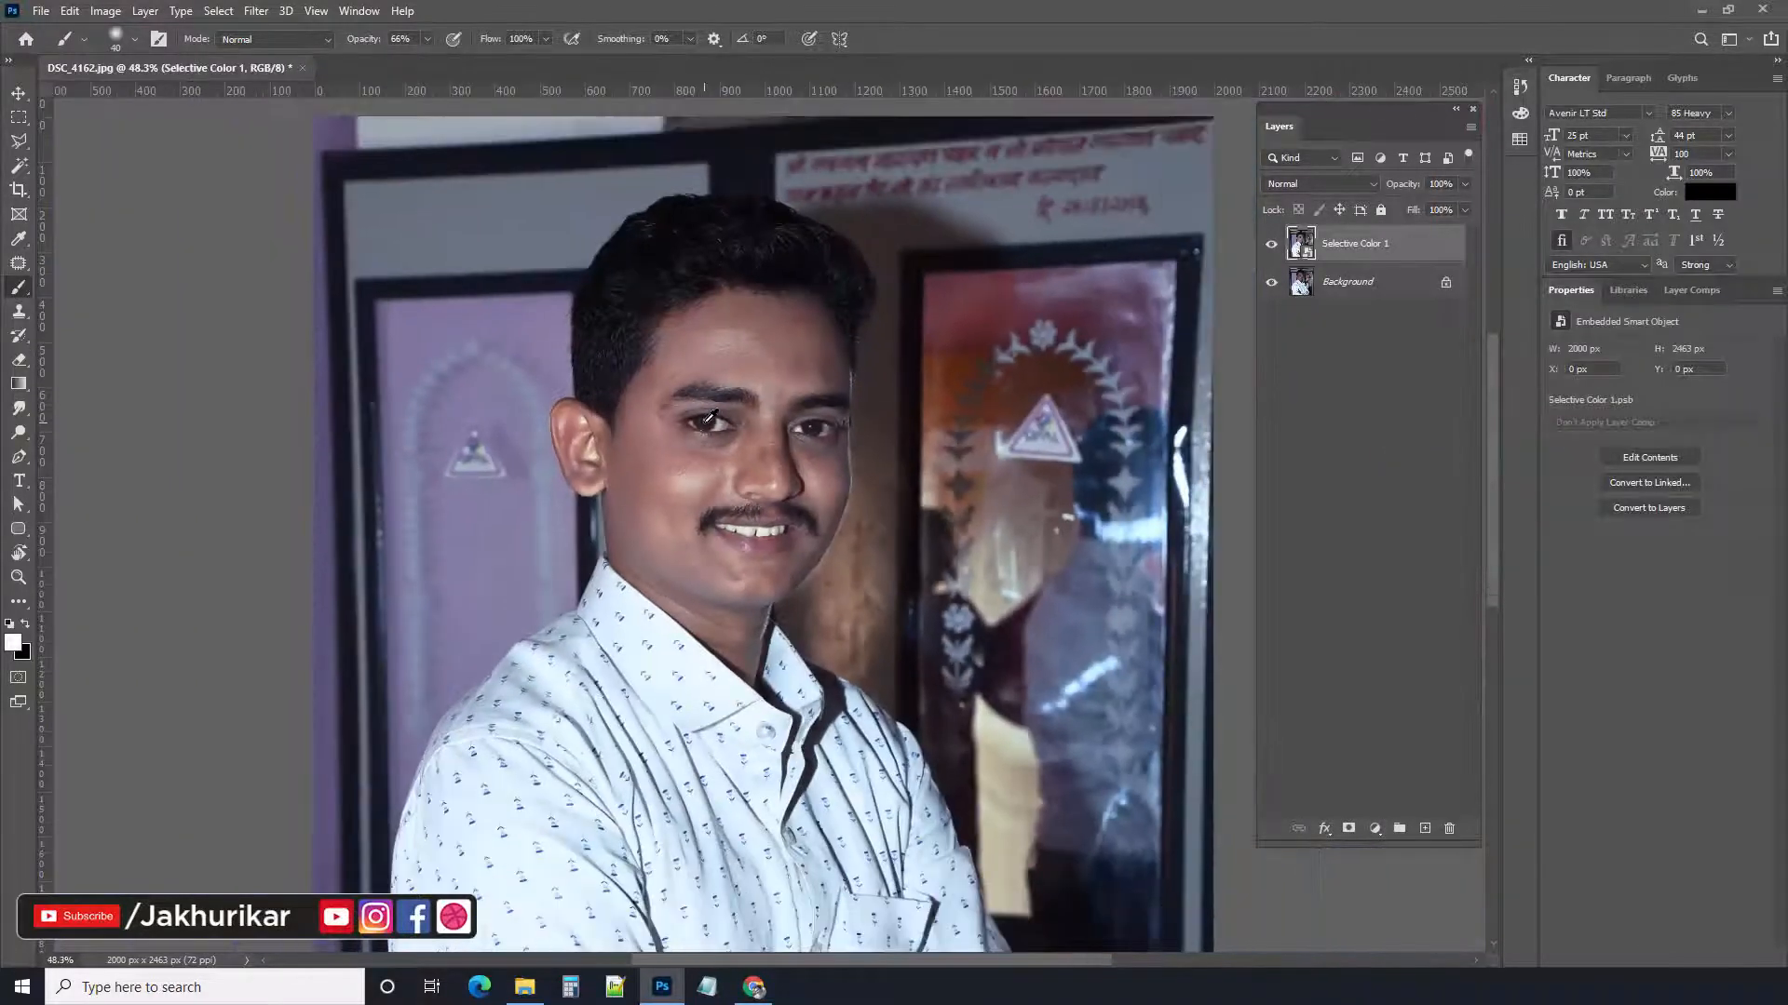
pyautogui.scroll(-2, 791, 355)
pyautogui.scroll(-2, 745, 391)
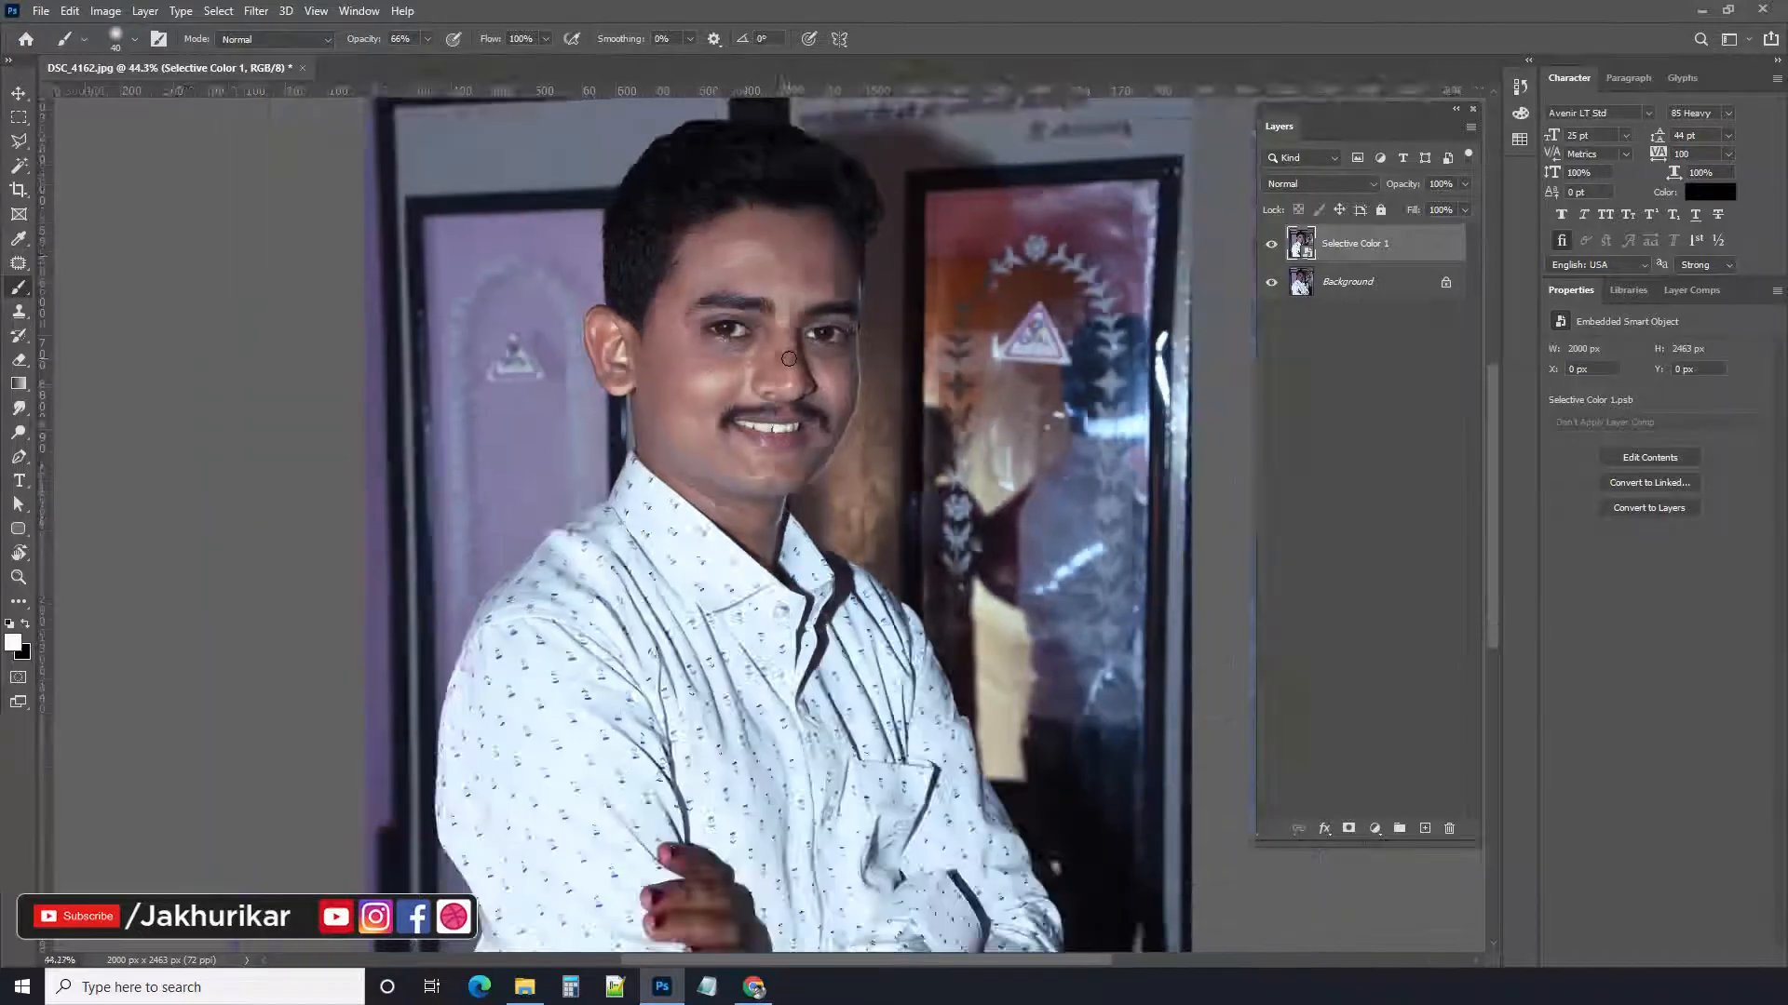
pyautogui.scroll(3, 705, 432)
pyautogui.scroll(1, 705, 431)
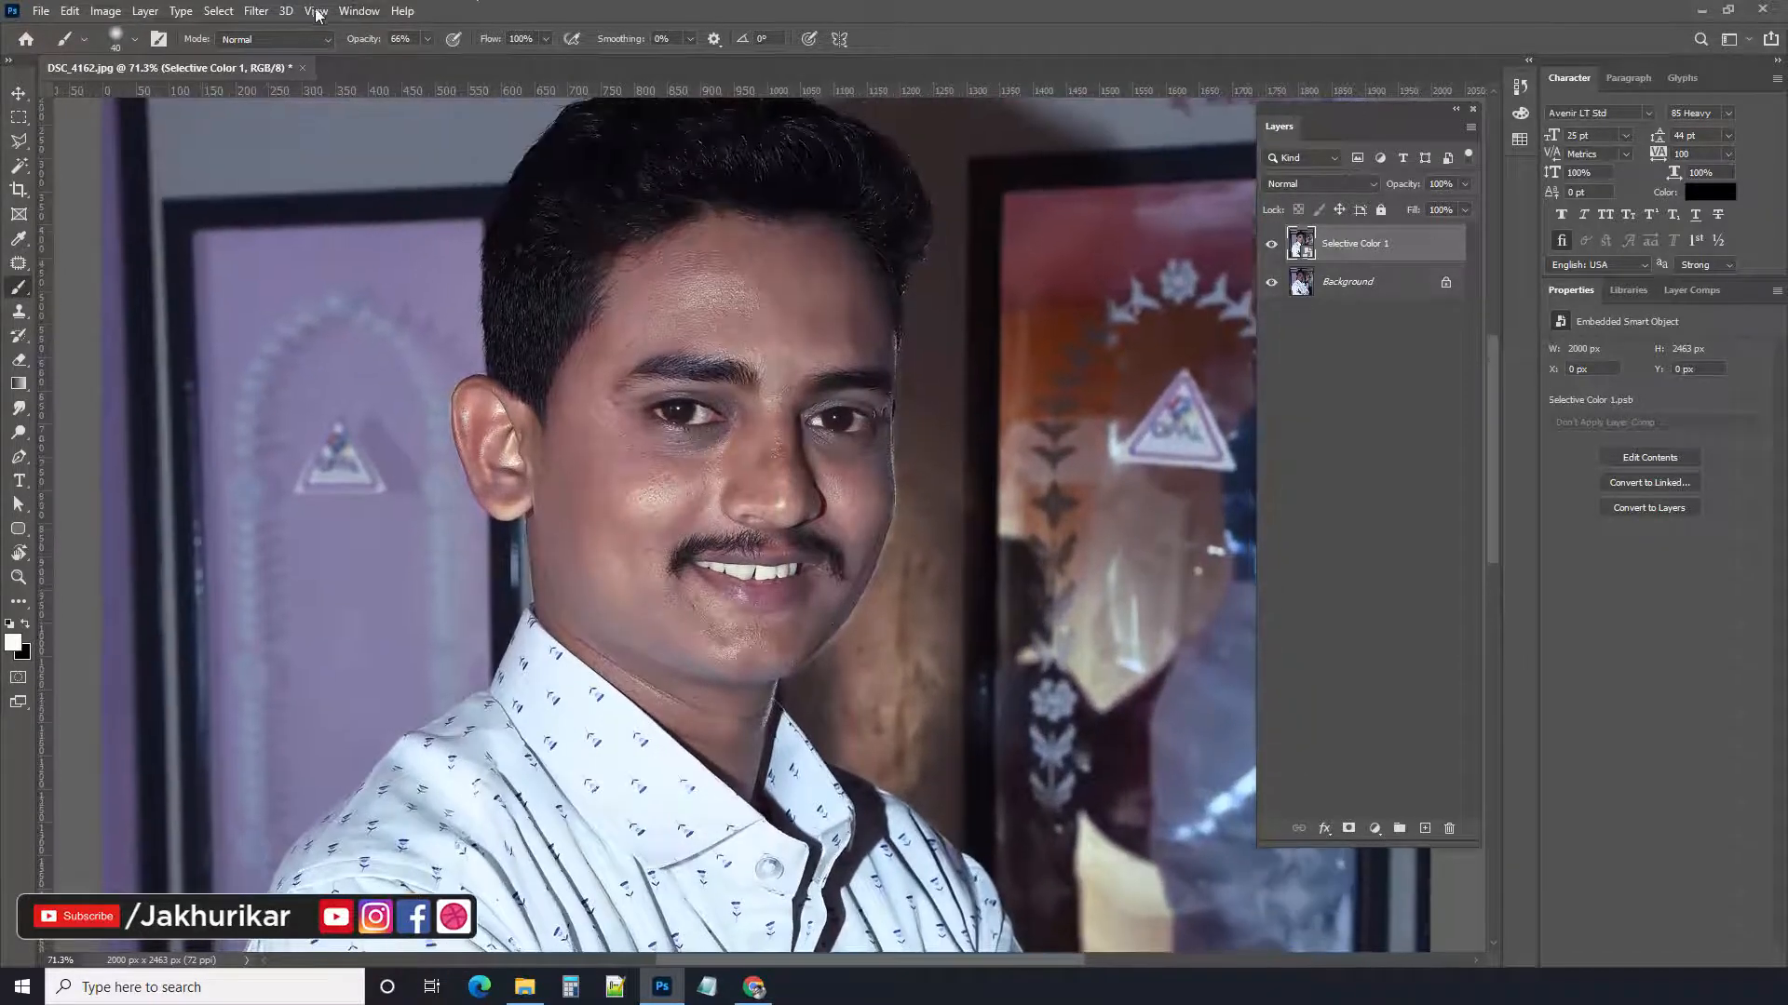
pyautogui.click(256, 11)
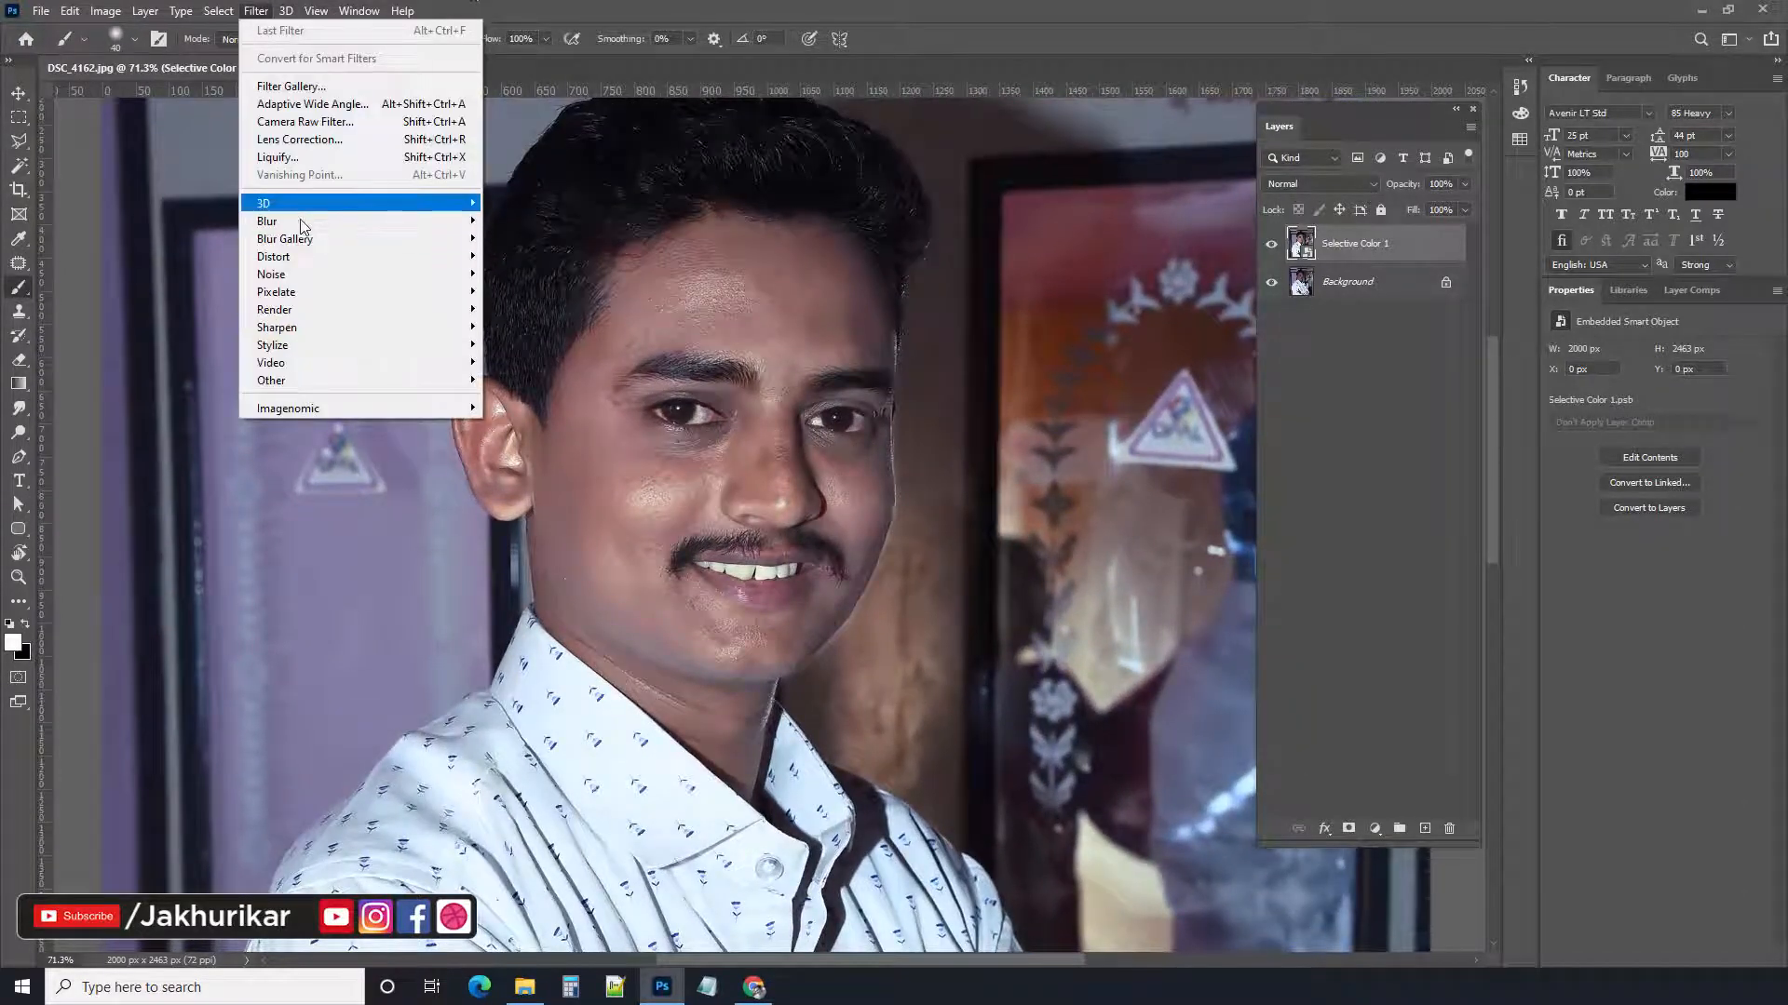
pyautogui.moveTo(303, 224)
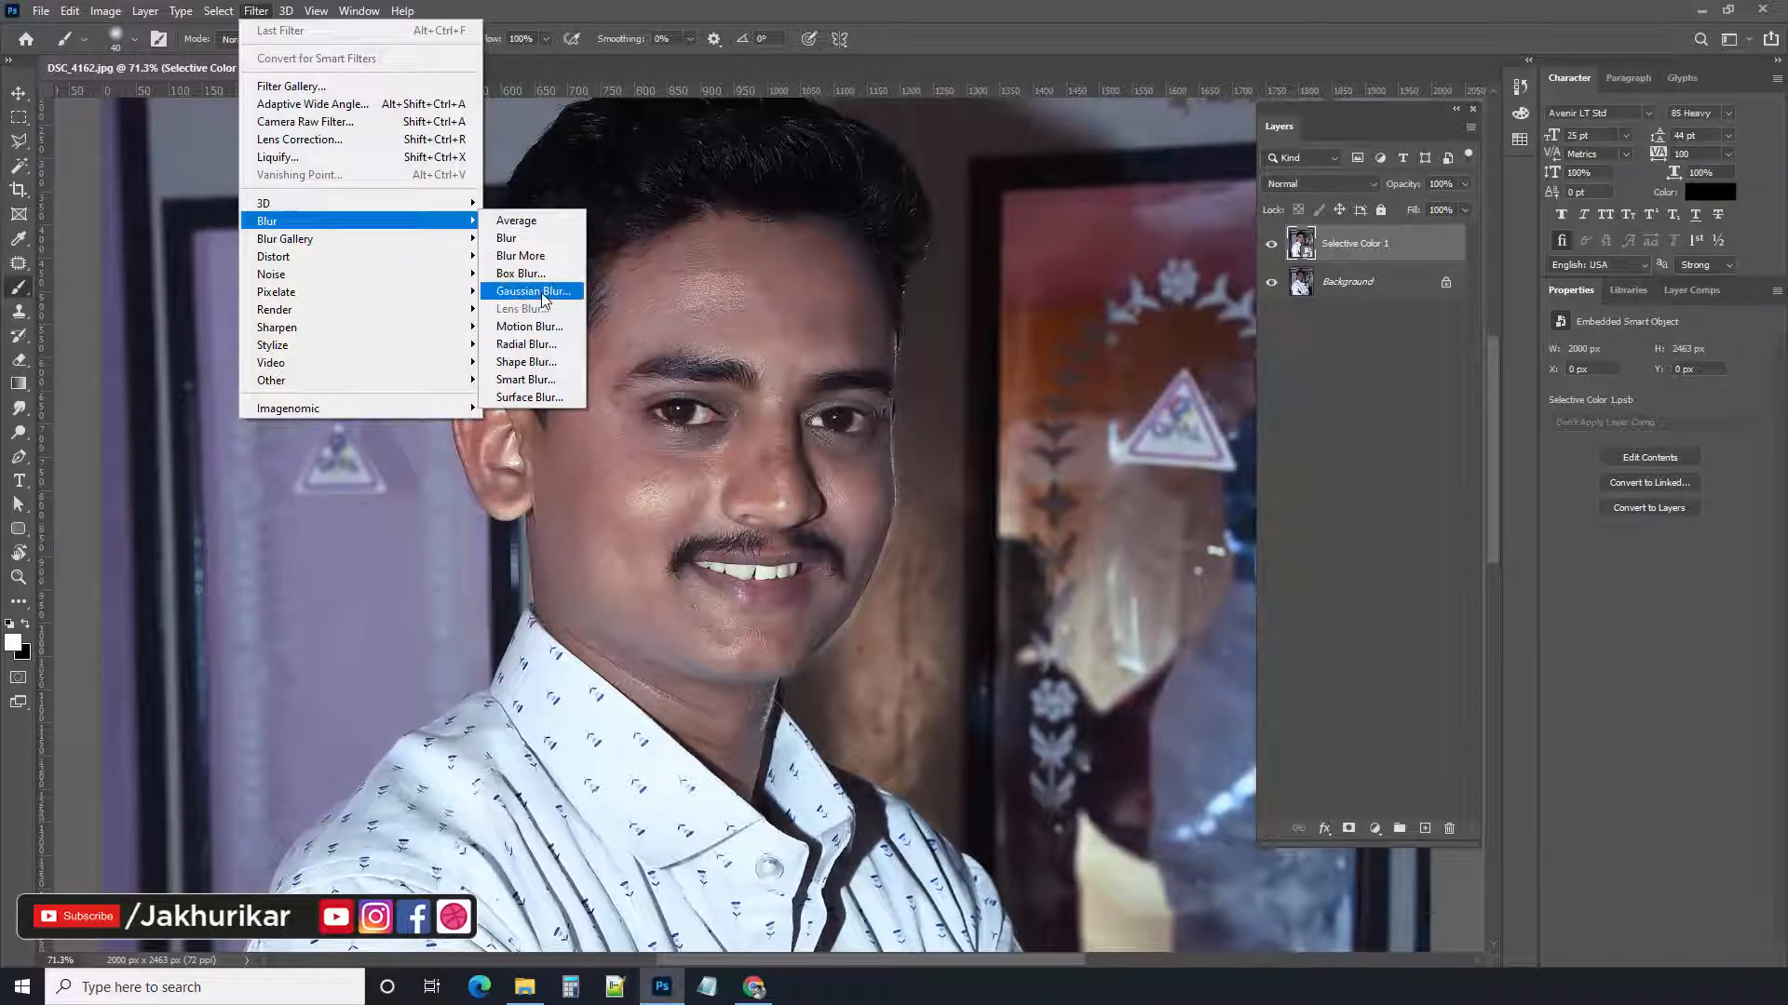
pyautogui.click(305, 122)
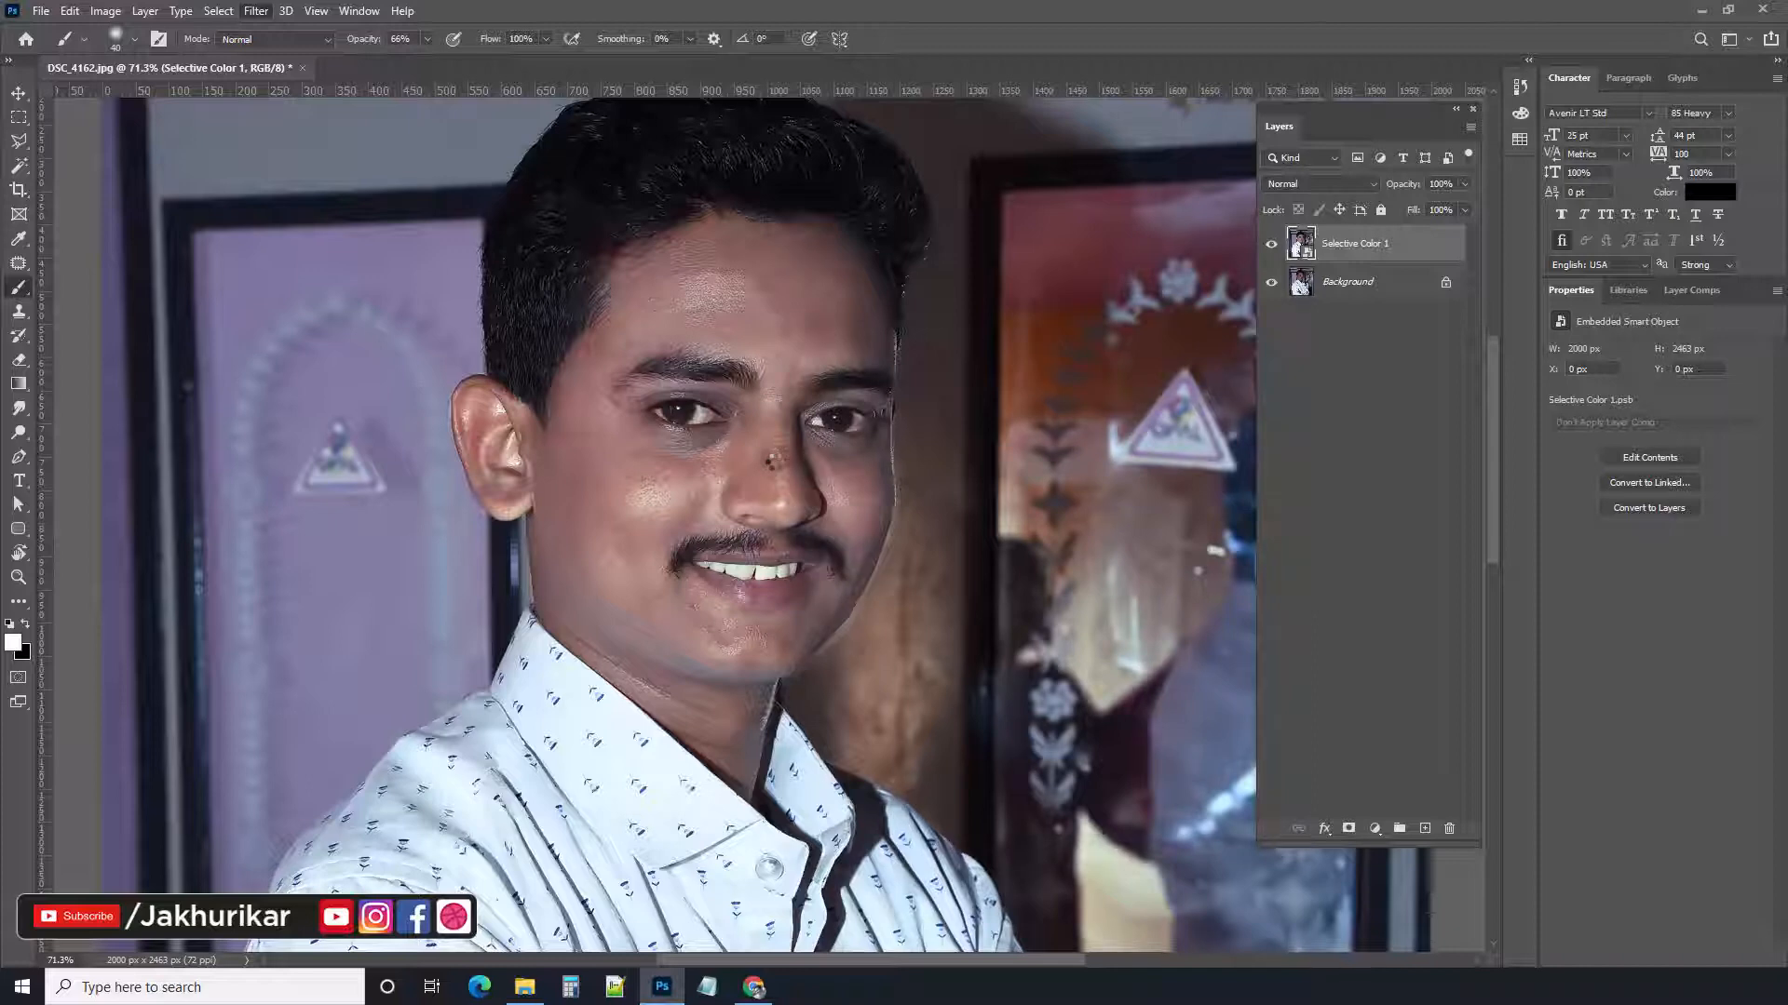
pyautogui.hotkey('ctrl', 'shift', 'a')
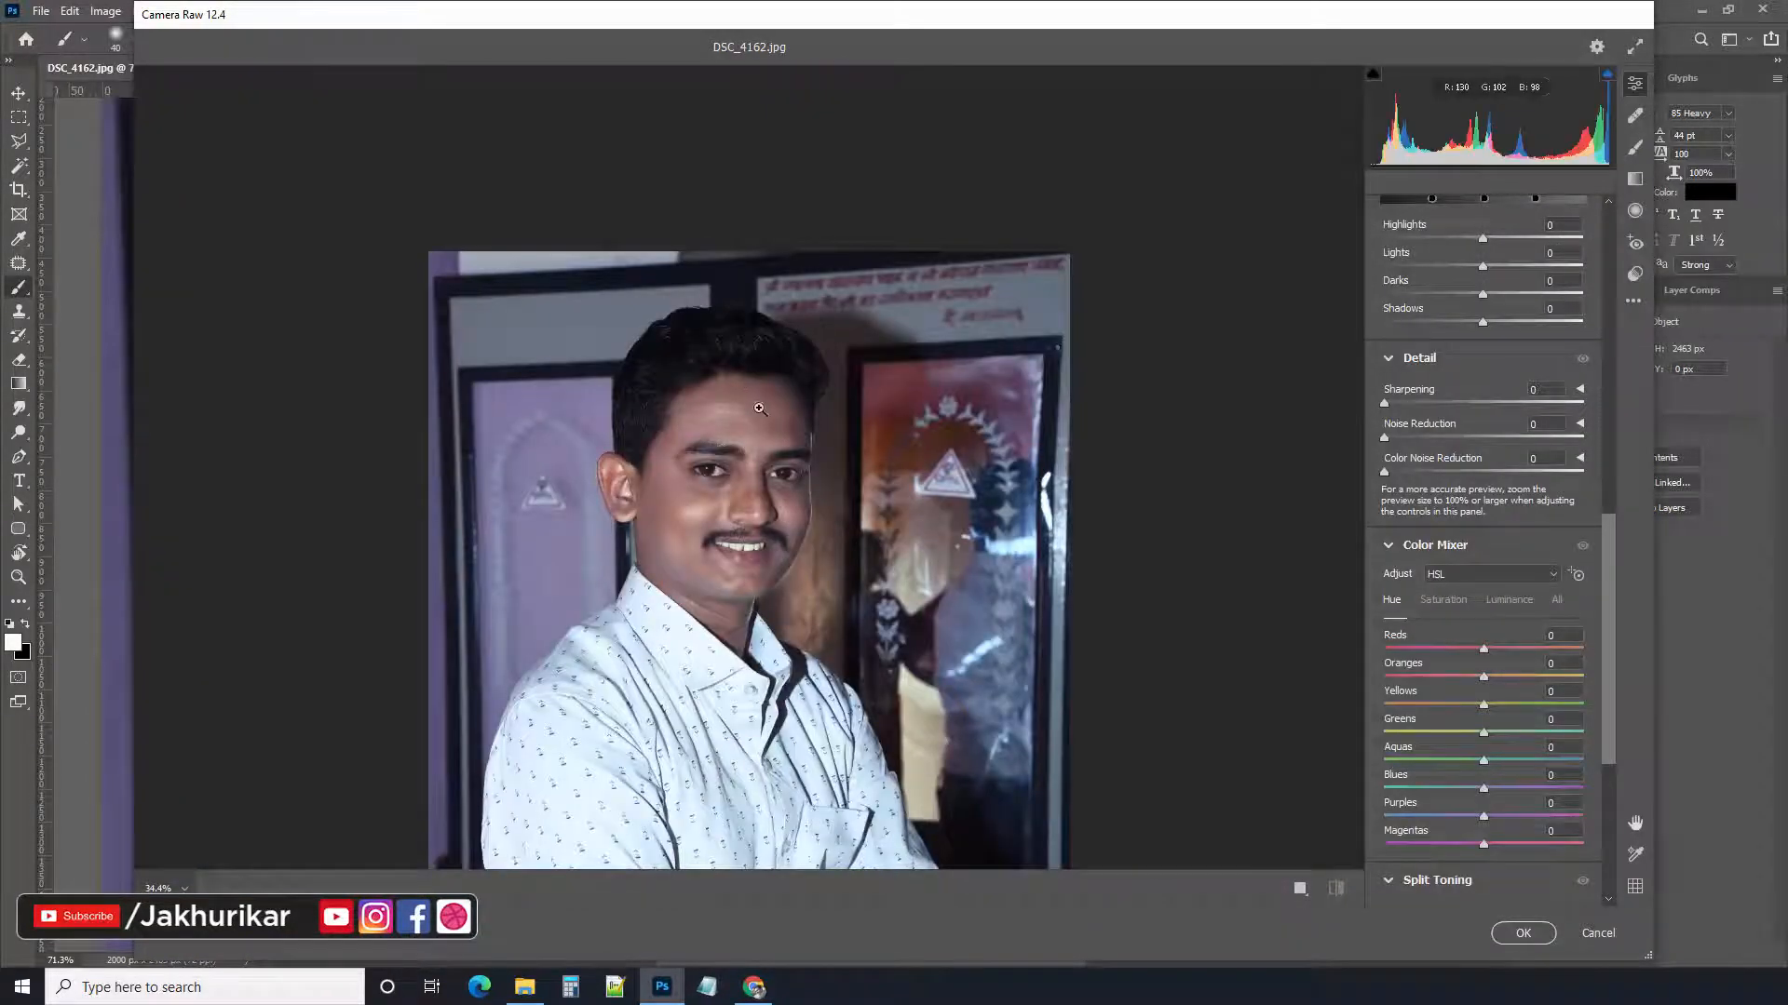
# Set the Camera Raw Temperature to +8, Tint to +7 and Exposure to +0.70
pyautogui.moveTo(729, 505); pyautogui.dragTo(809, 504)
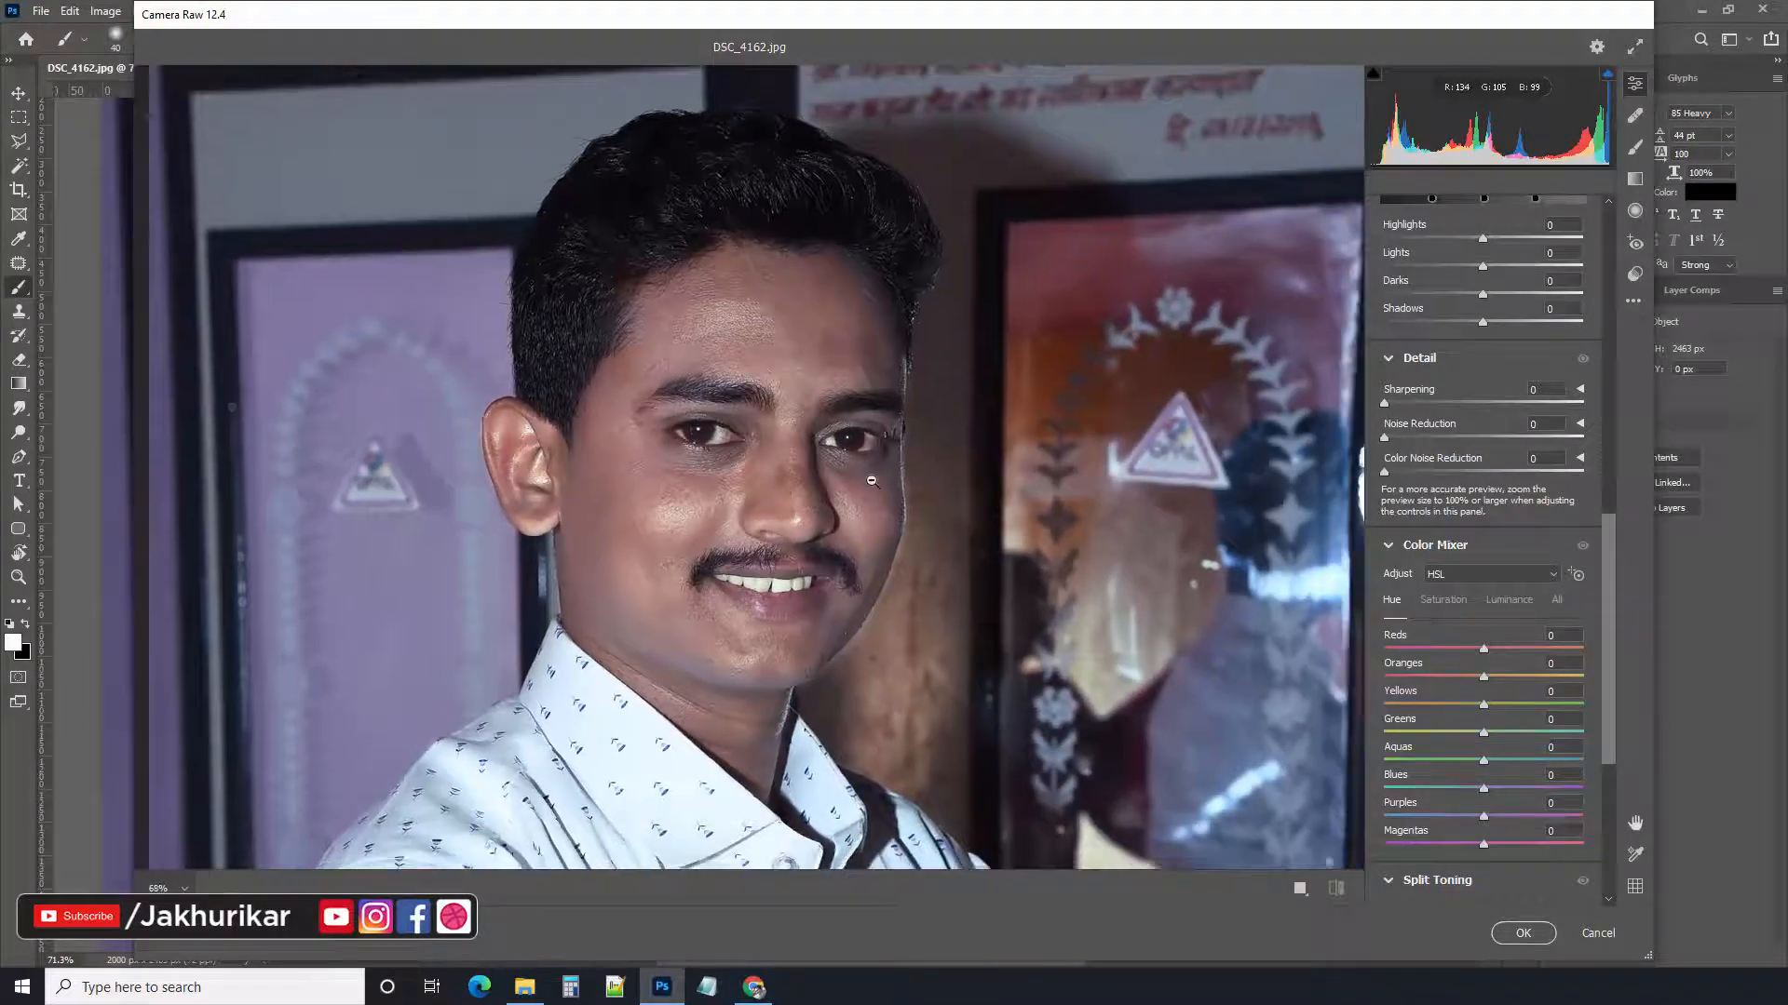
pyautogui.scroll(1, 1452, 286)
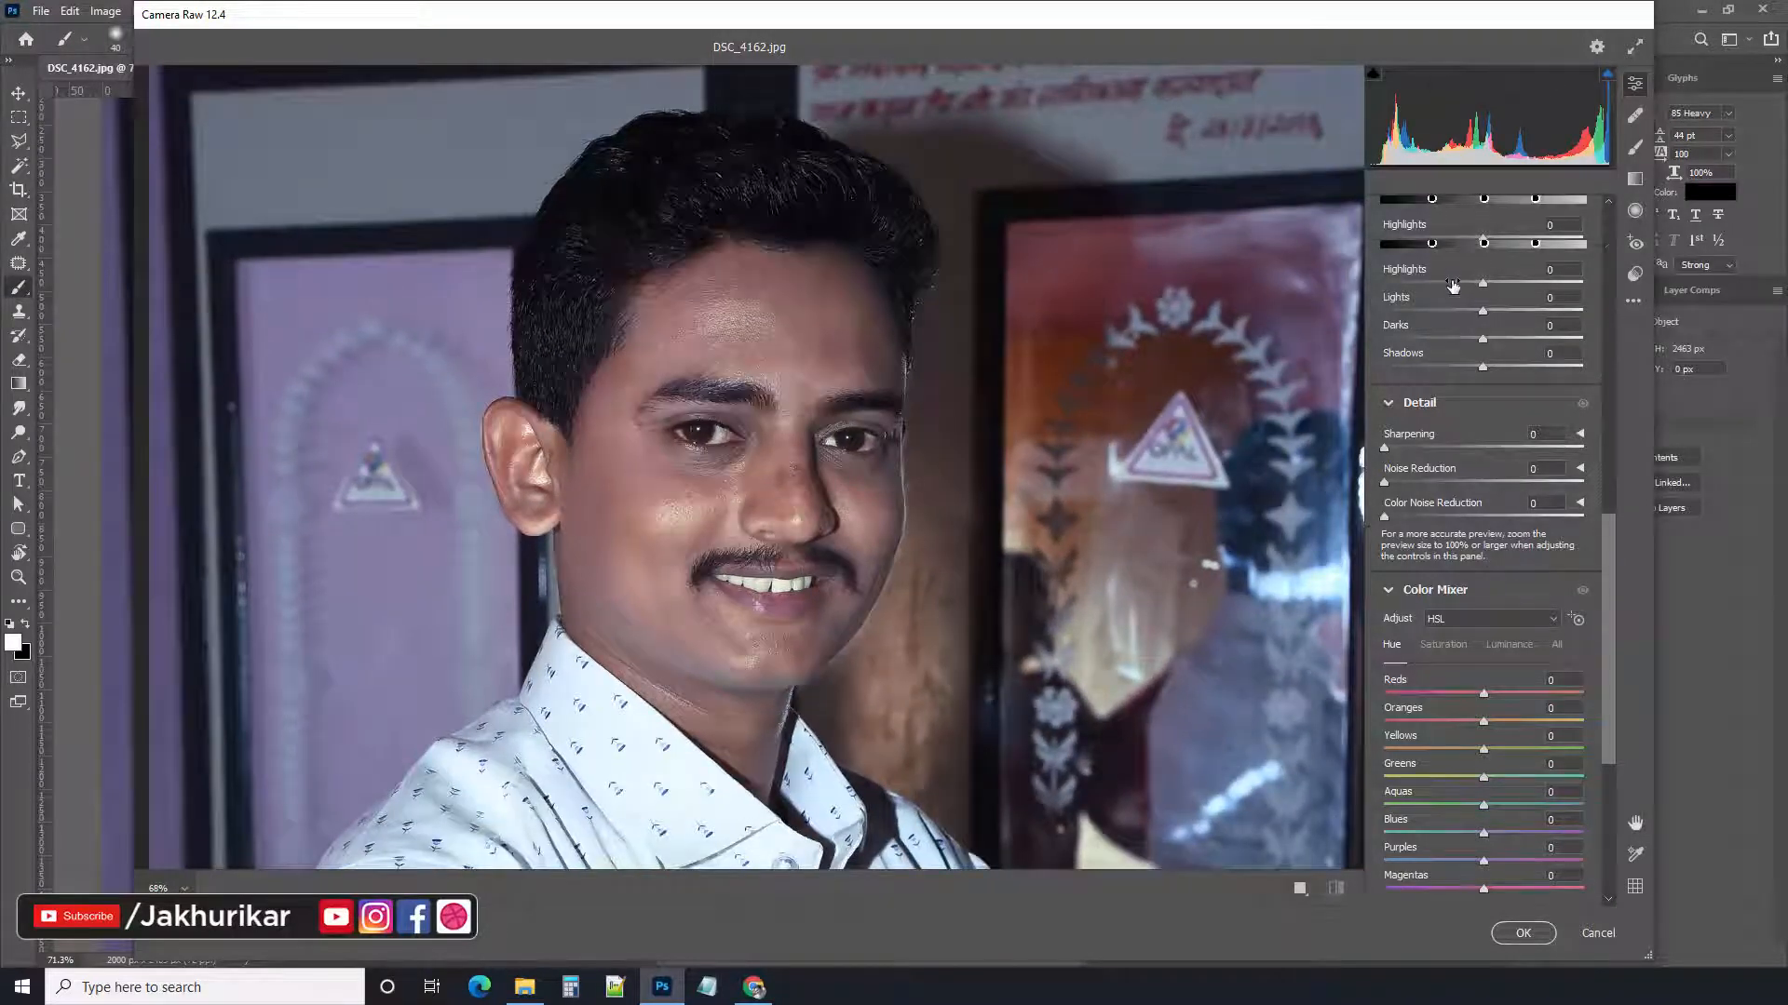
pyautogui.scroll(5, 1471, 354)
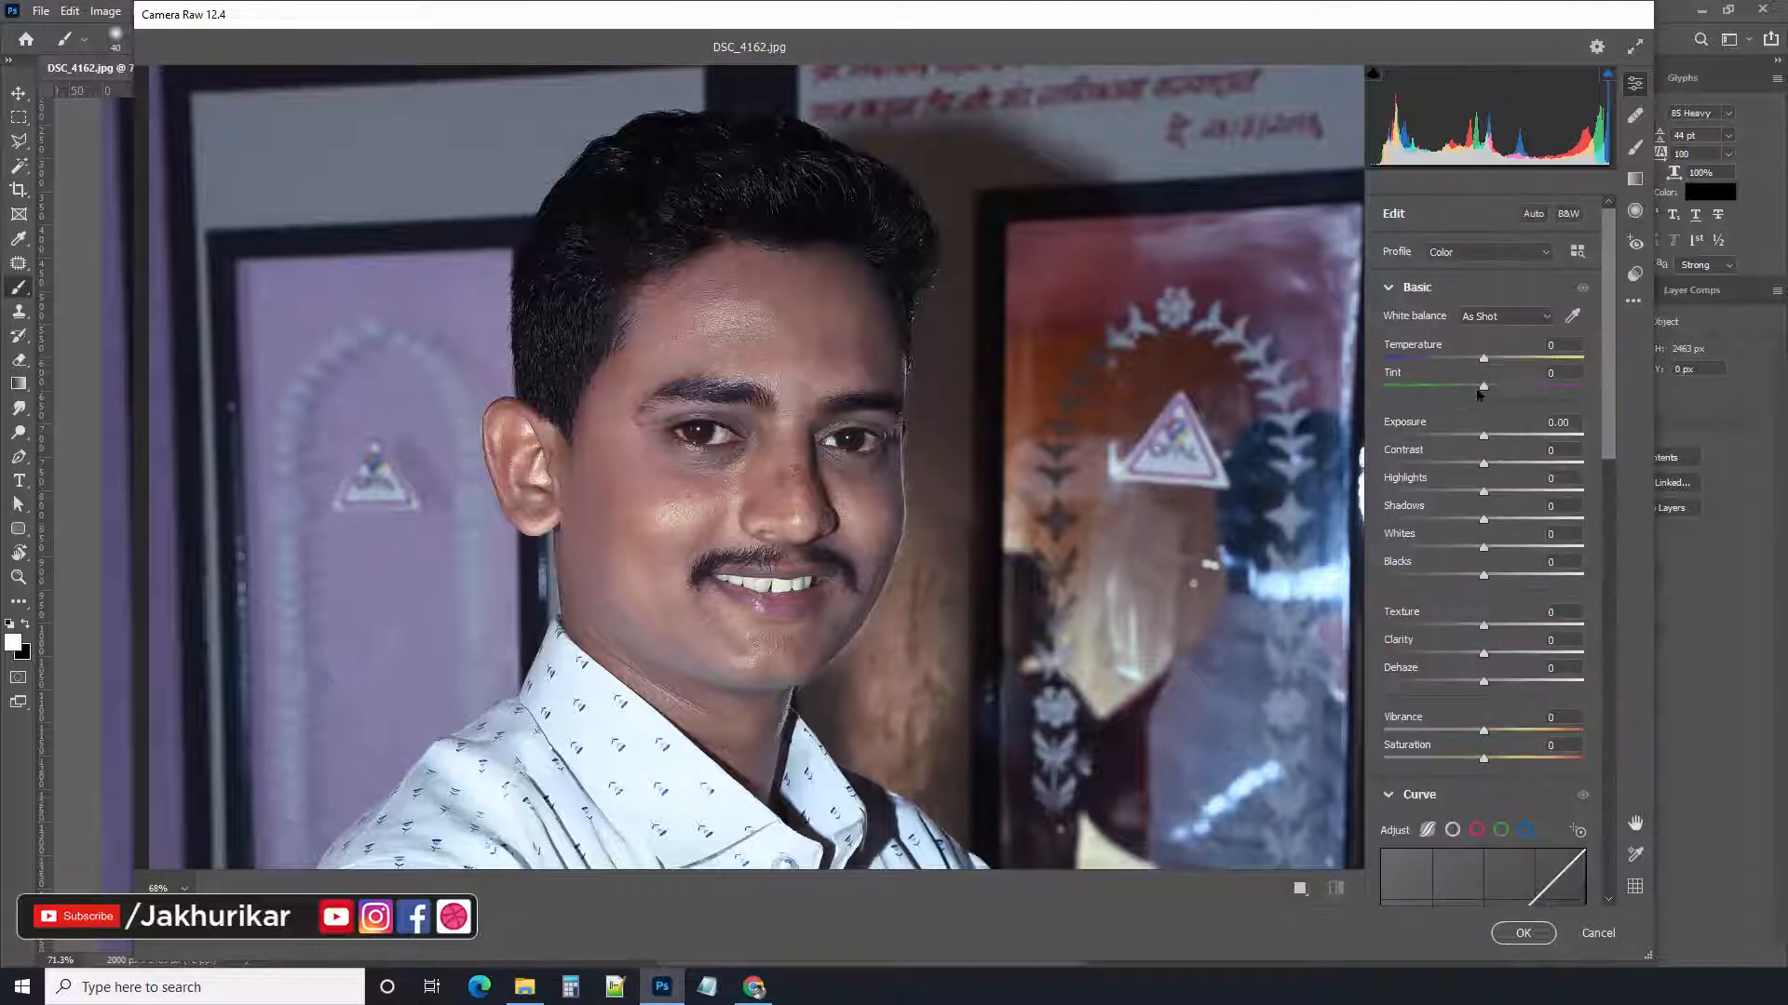
pyautogui.moveTo(1484, 365)
pyautogui.mouseDown()
pyautogui.moveTo(1460, 367)
pyautogui.moveTo(1490, 370)
pyautogui.mouseUp()
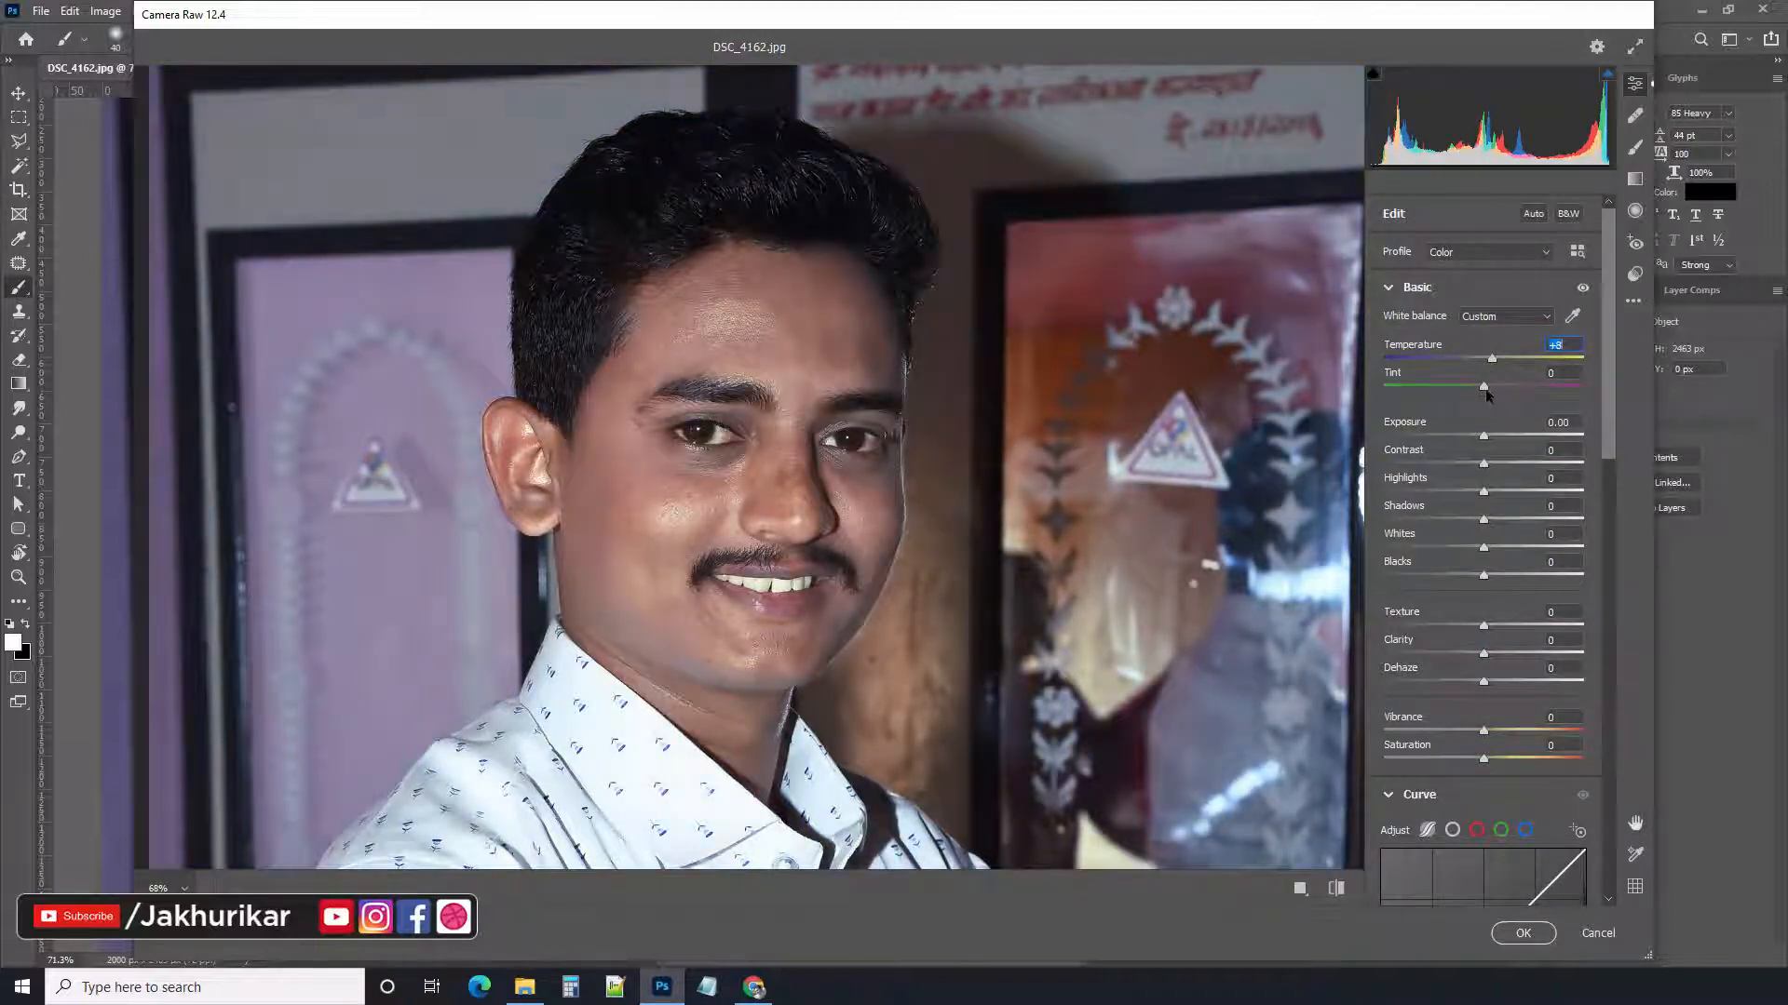
pyautogui.moveTo(1486, 391); pyautogui.dragTo(1497, 448)
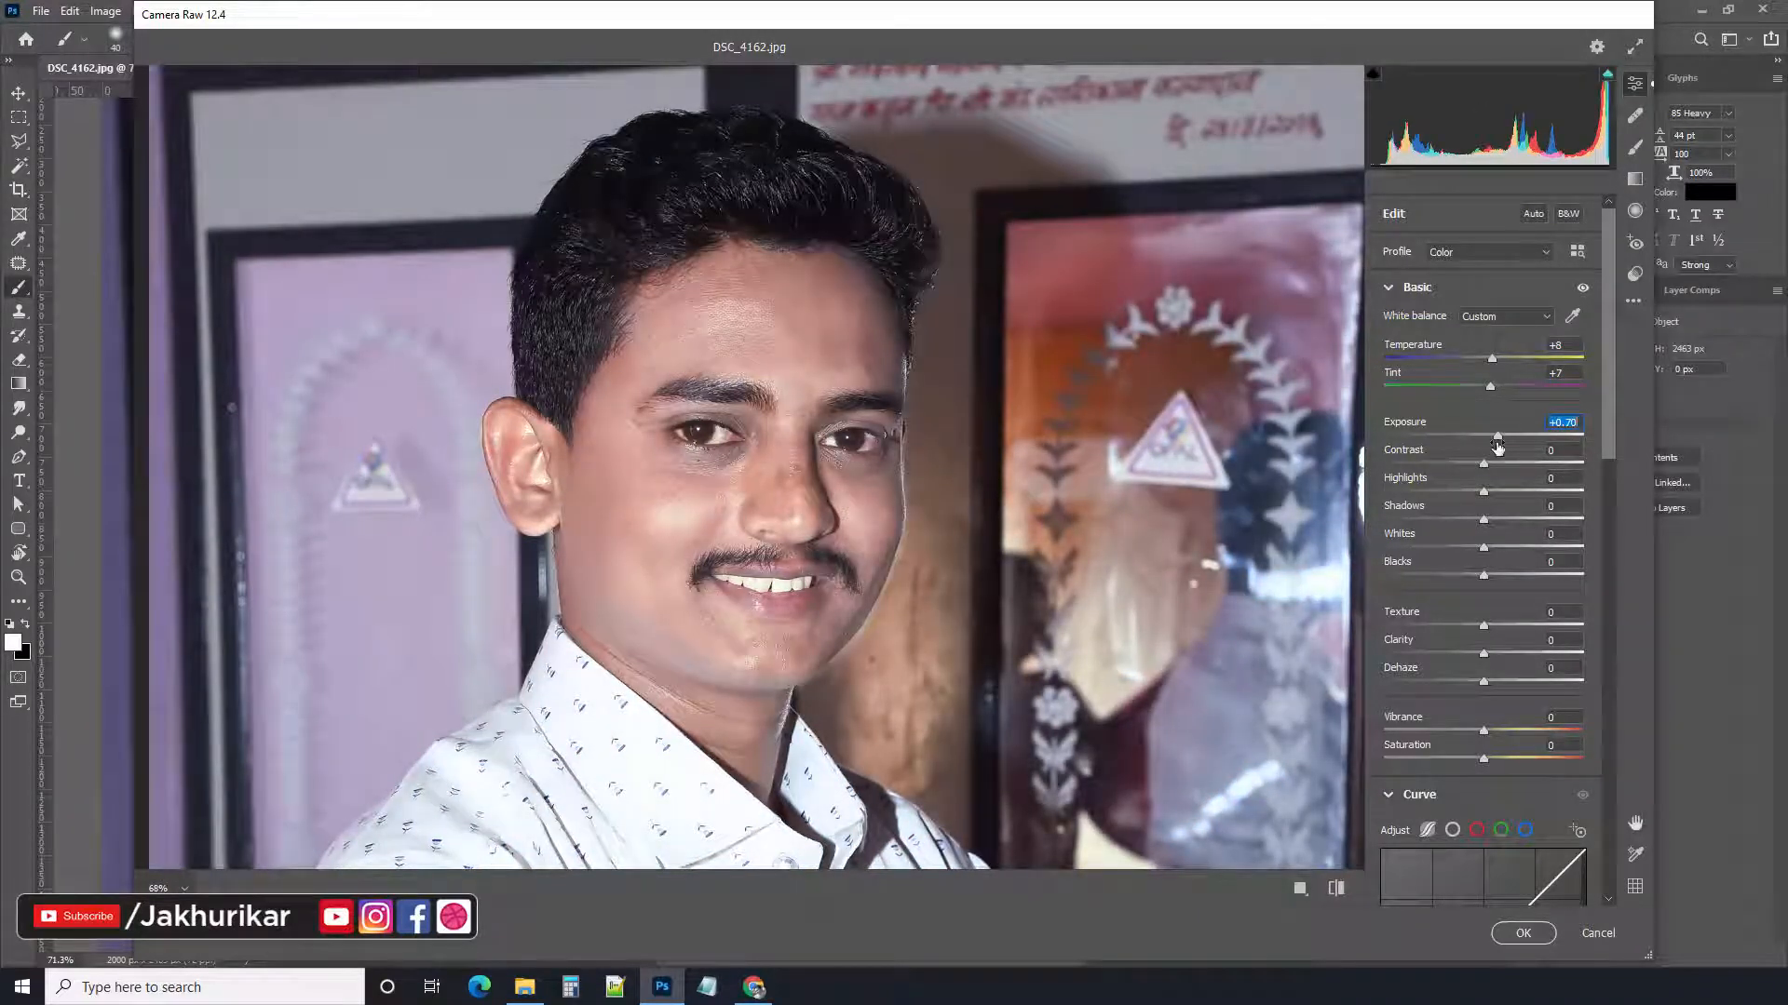
# Set Contrast to +32, Highlights to -68, Shadows to +13, Whites to +12, Blacks to -38 and Texture to -50
pyautogui.scroll(-5, 777, 586)
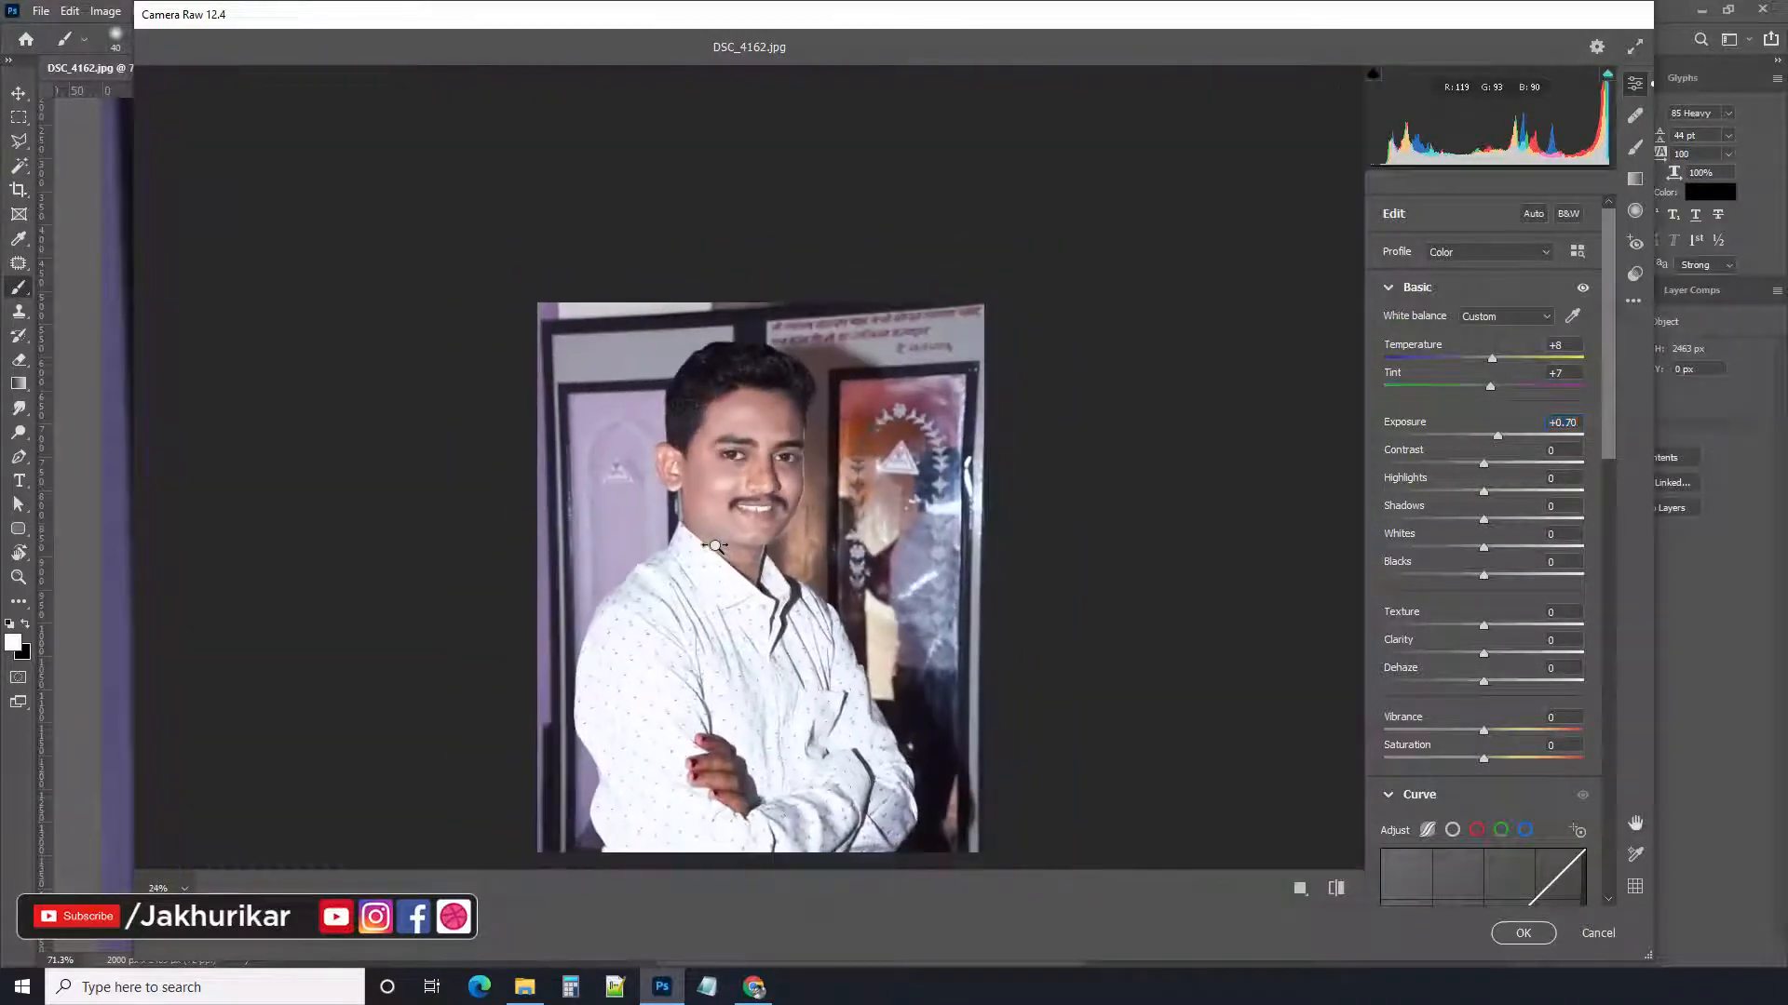
pyautogui.scroll(2, 787, 531)
pyautogui.scroll(4, 786, 531)
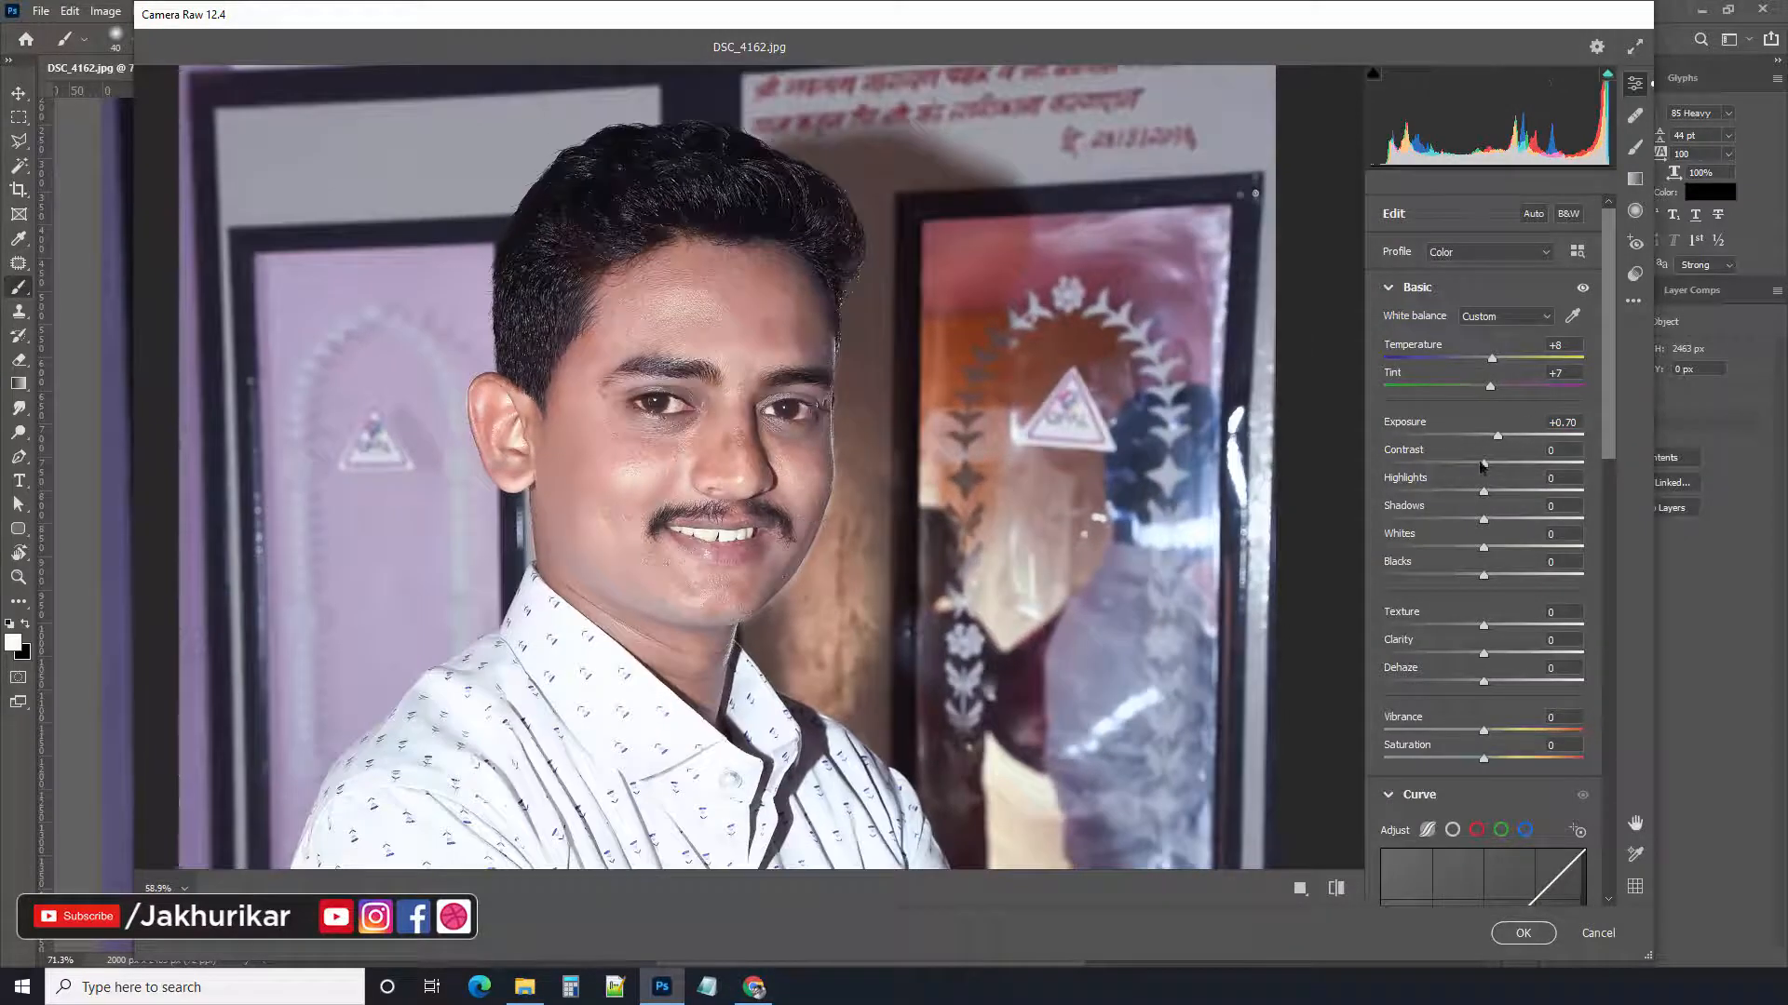
pyautogui.moveTo(1484, 464); pyautogui.dragTo(1431, 626)
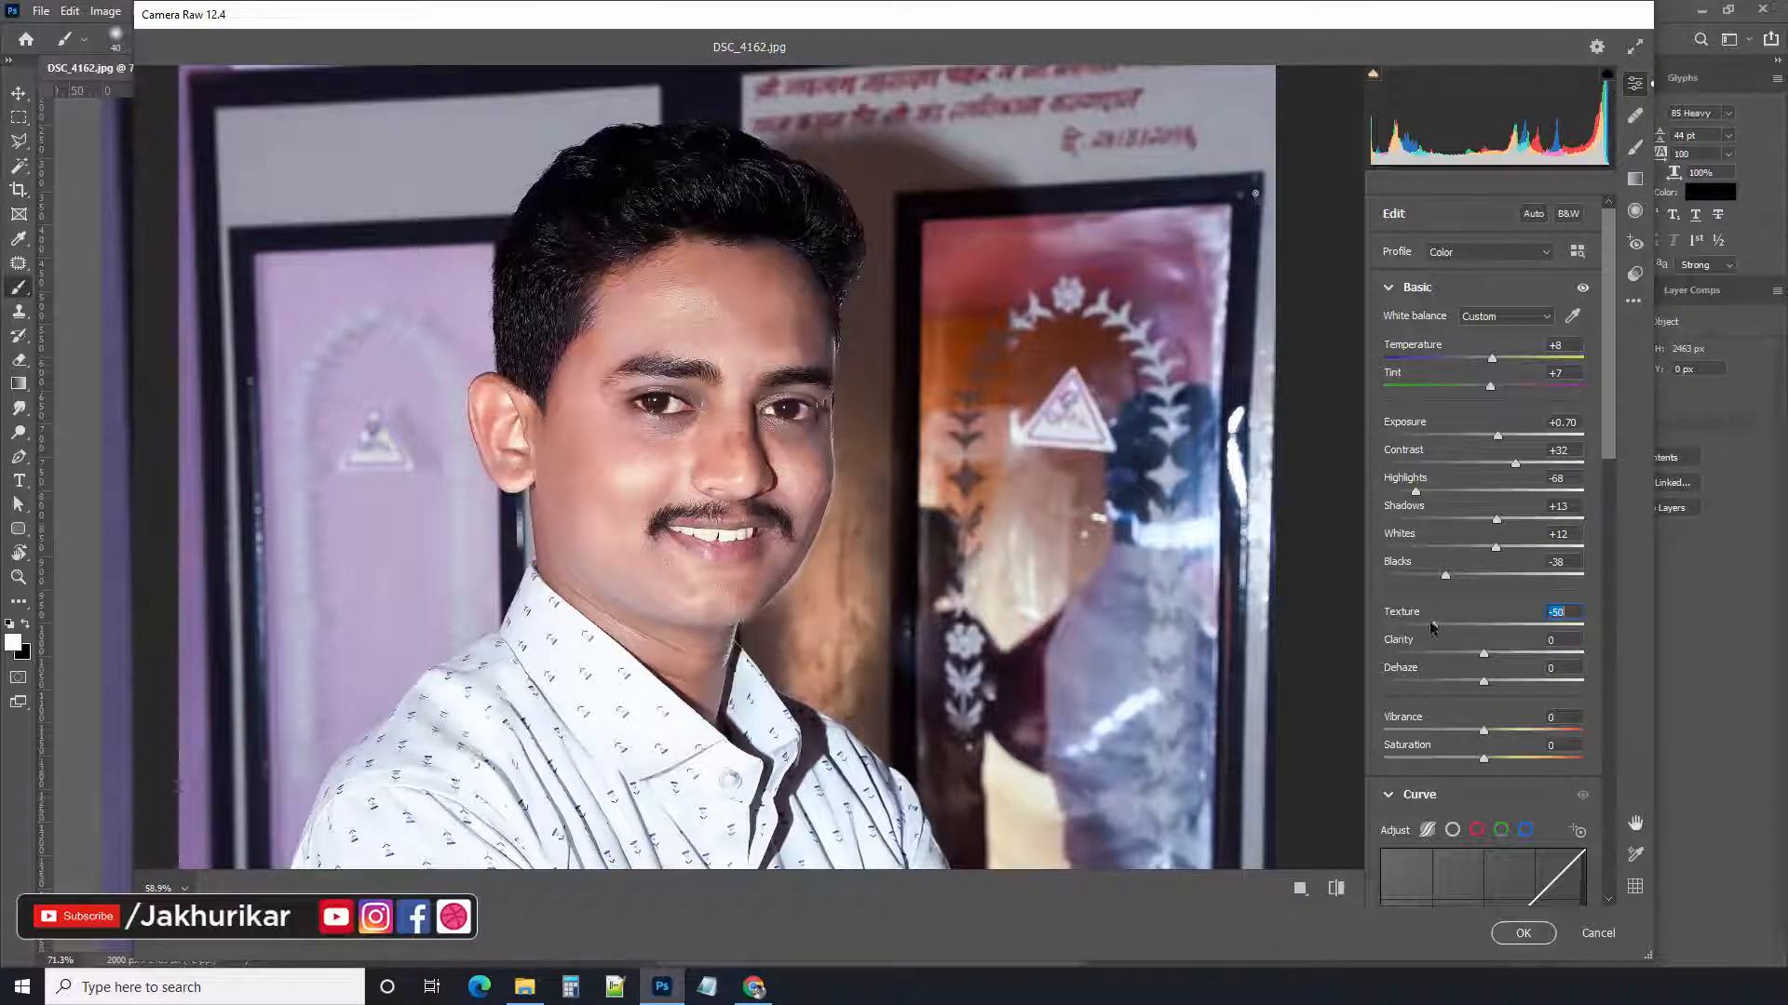
# Refine the skin detail by setting Texture to -36, Clarity to +6 and Dehaze to +25
pyautogui.moveTo(679, 394); pyautogui.dragTo(715, 463)
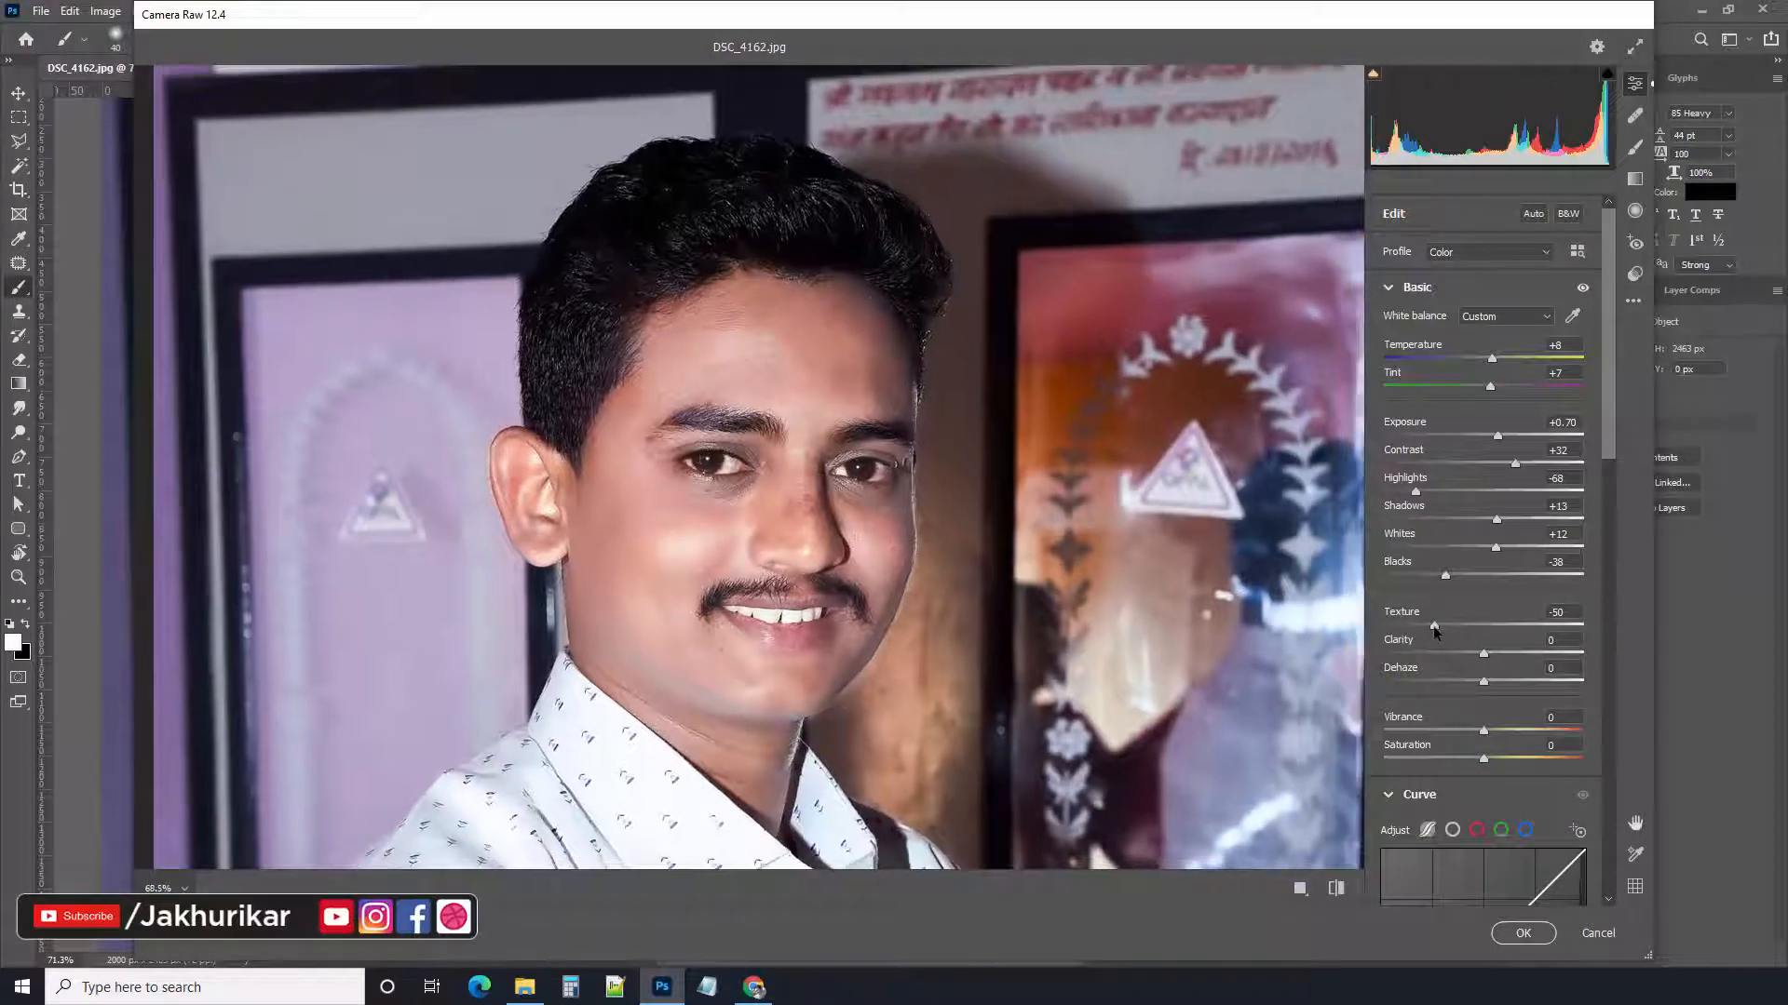
pyautogui.moveTo(1434, 625)
pyautogui.mouseDown()
pyautogui.moveTo(1540, 630)
pyautogui.moveTo(1395, 628)
pyautogui.moveTo(1432, 630)
pyautogui.mouseUp()
pyautogui.moveTo(1486, 659)
pyautogui.mouseDown()
pyautogui.moveTo(1460, 656)
pyautogui.moveTo(1495, 659)
pyautogui.moveTo(1451, 686)
pyautogui.moveTo(1468, 684)
pyautogui.mouseUp()
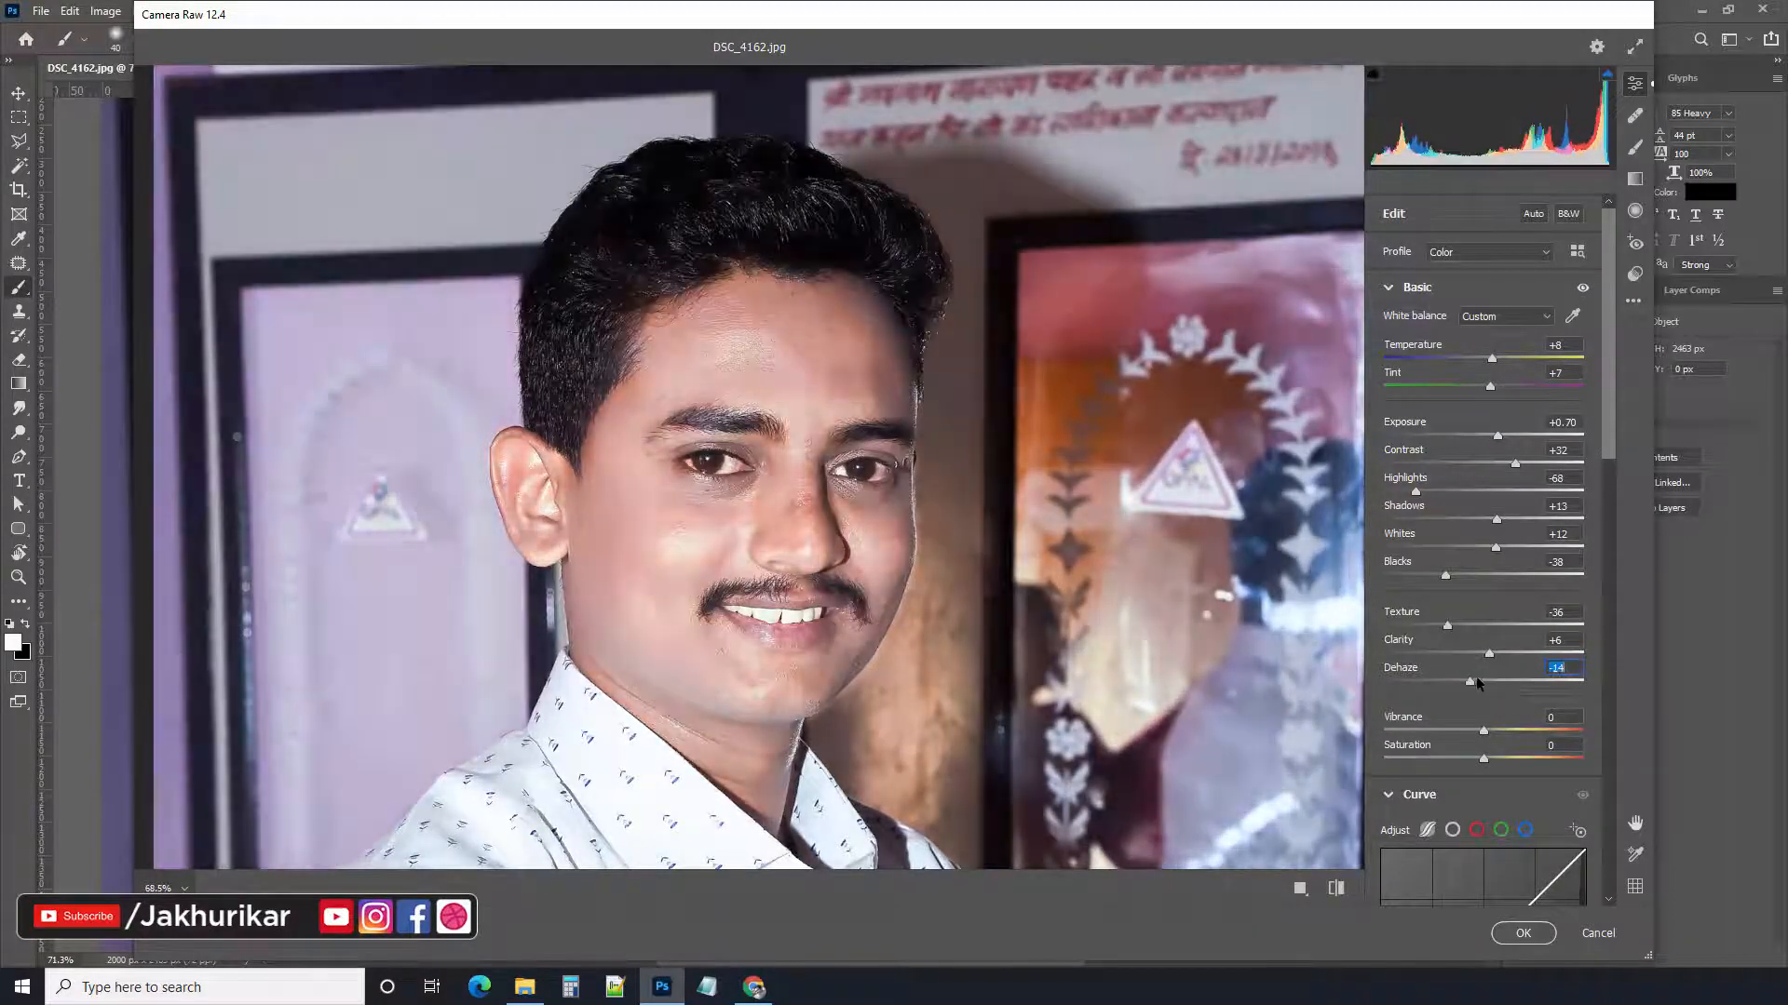
pyautogui.moveTo(1476, 677); pyautogui.dragTo(1510, 683)
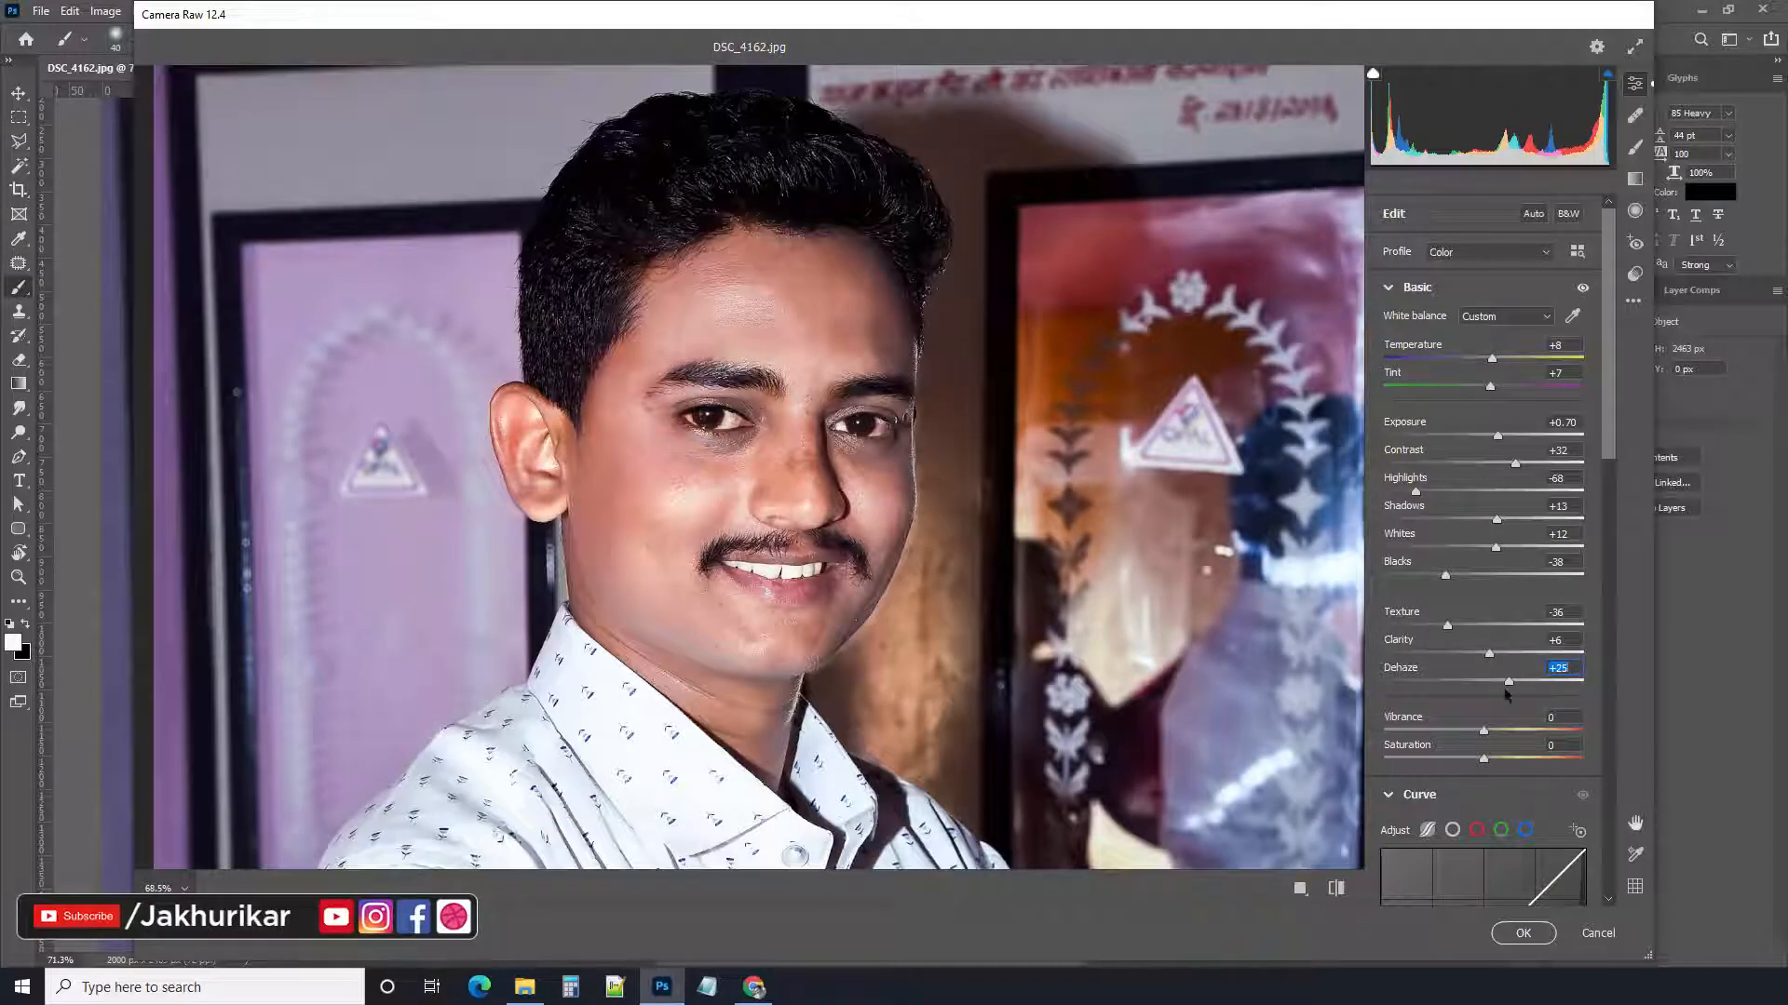
pyautogui.scroll(-5, 1505, 694)
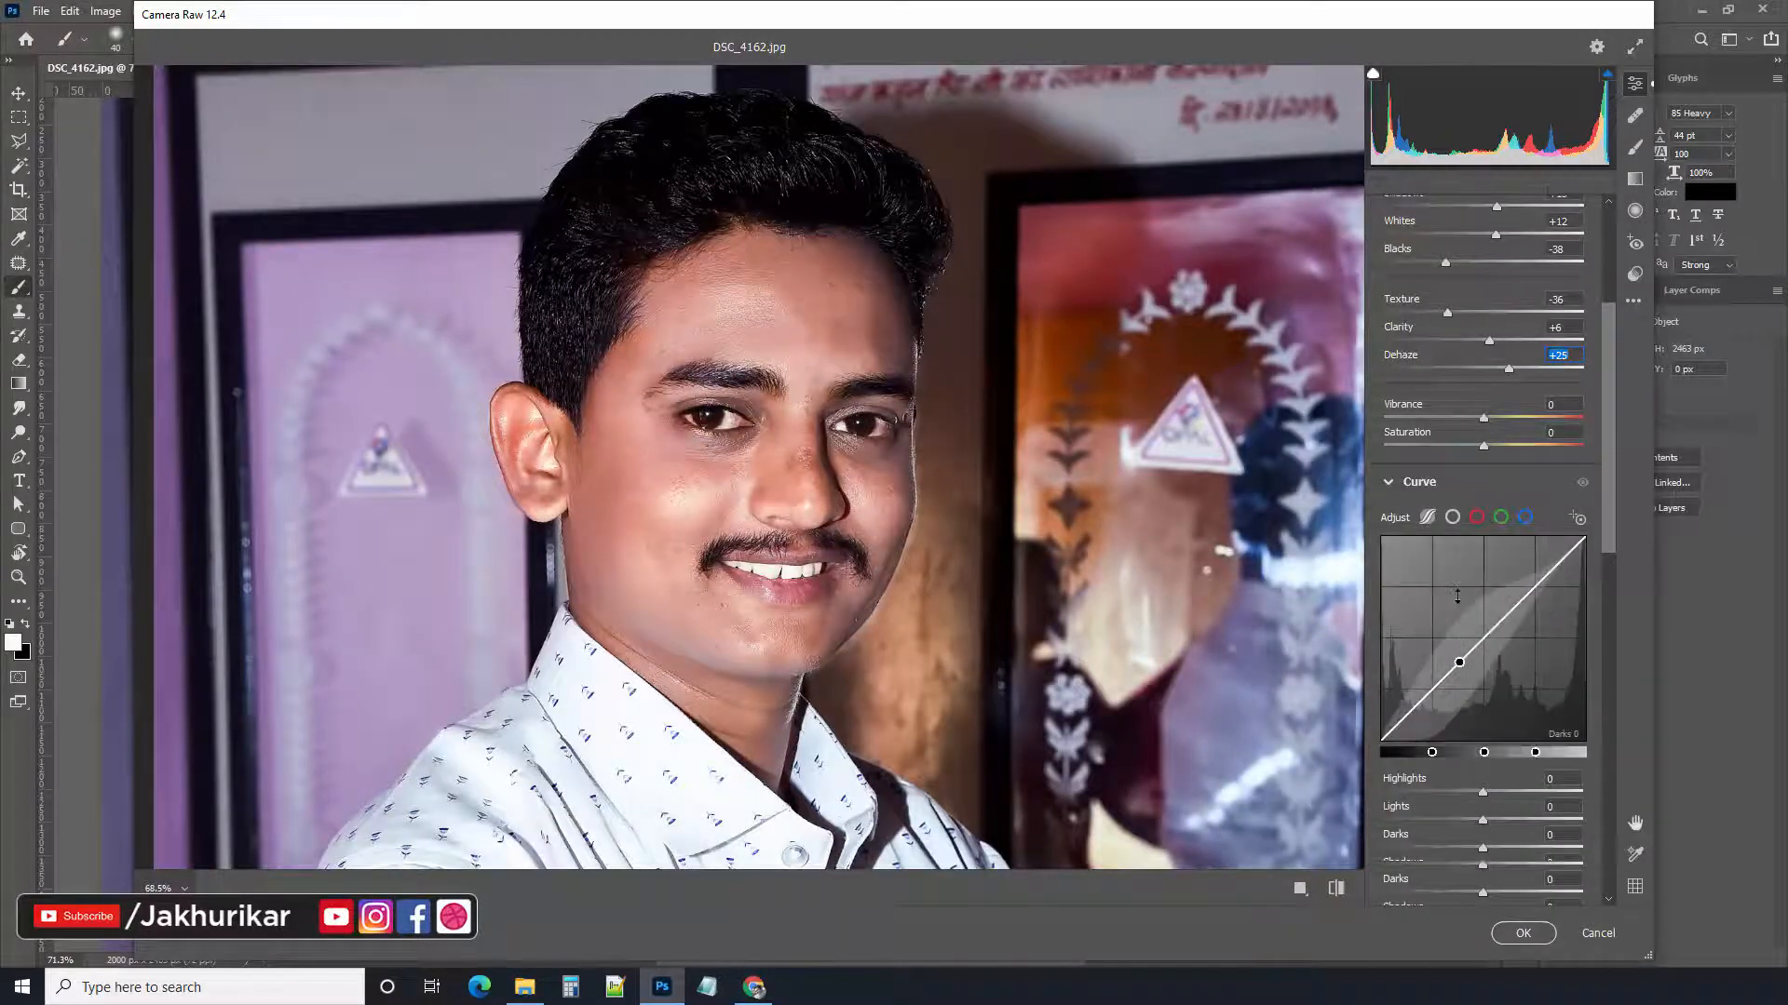
# Set the parametric tone curve to Highlights +31, Darks +32 and Shadows +10
pyautogui.scroll(-4, 1458, 597)
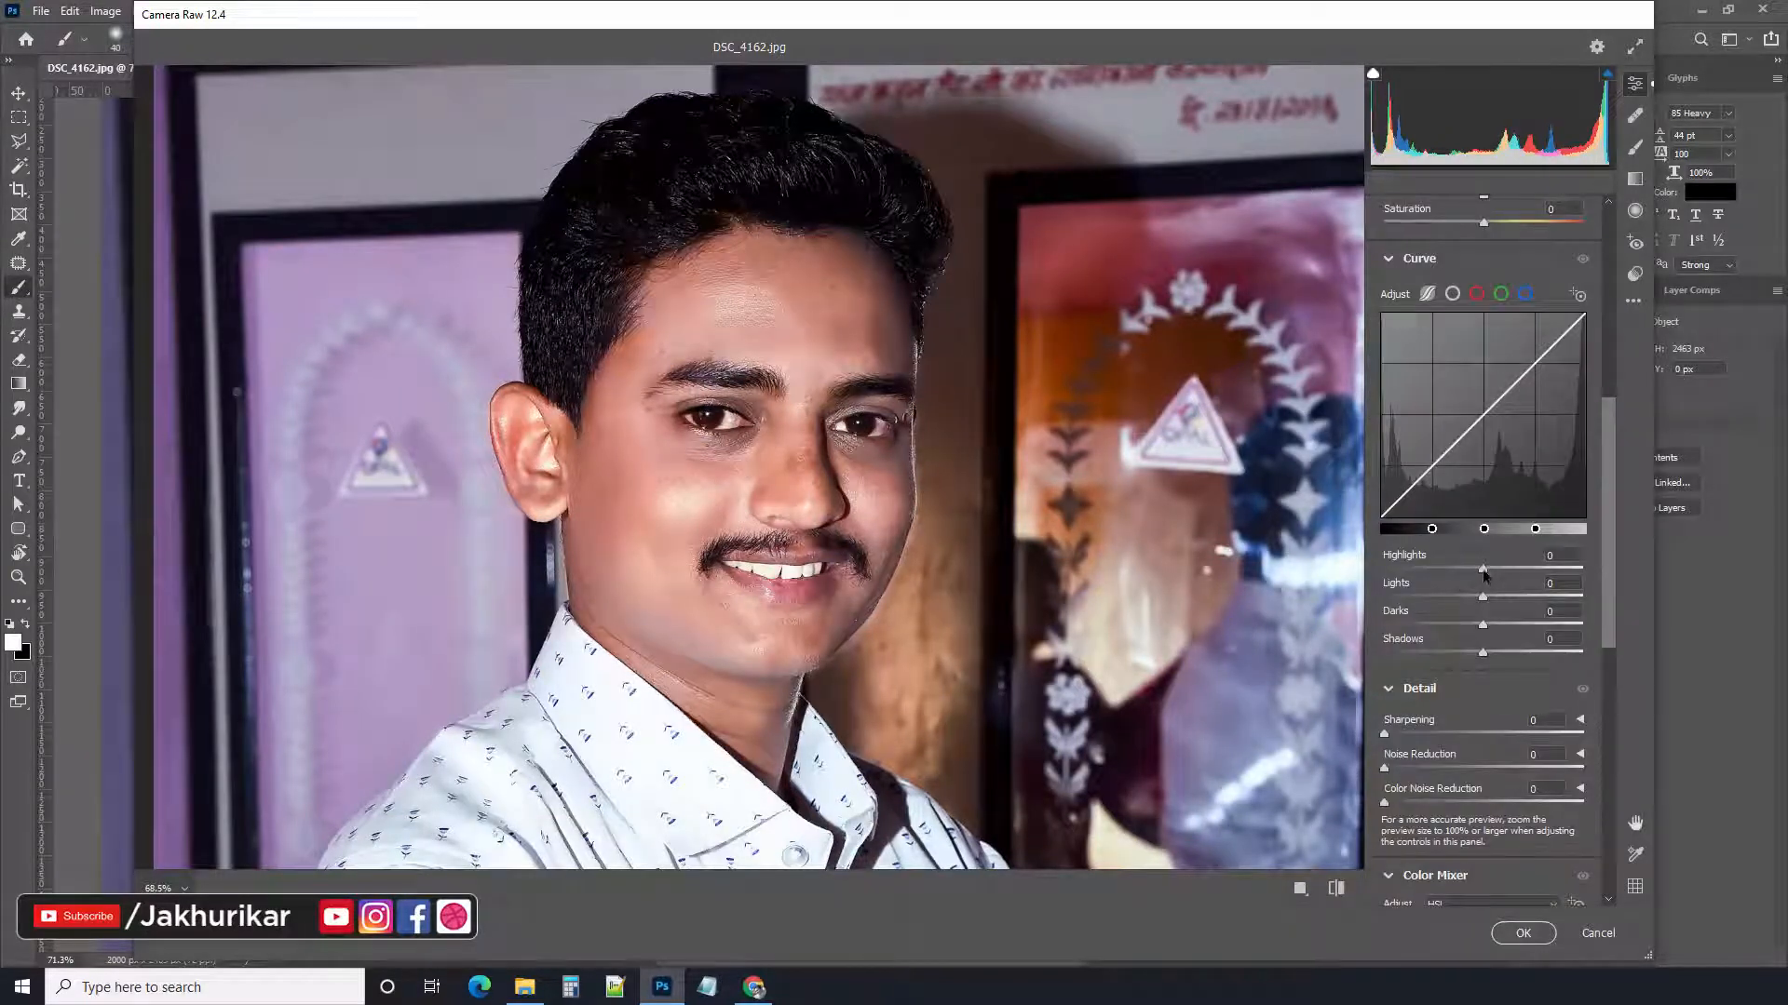
pyautogui.moveTo(1483, 578); pyautogui.dragTo(1516, 578)
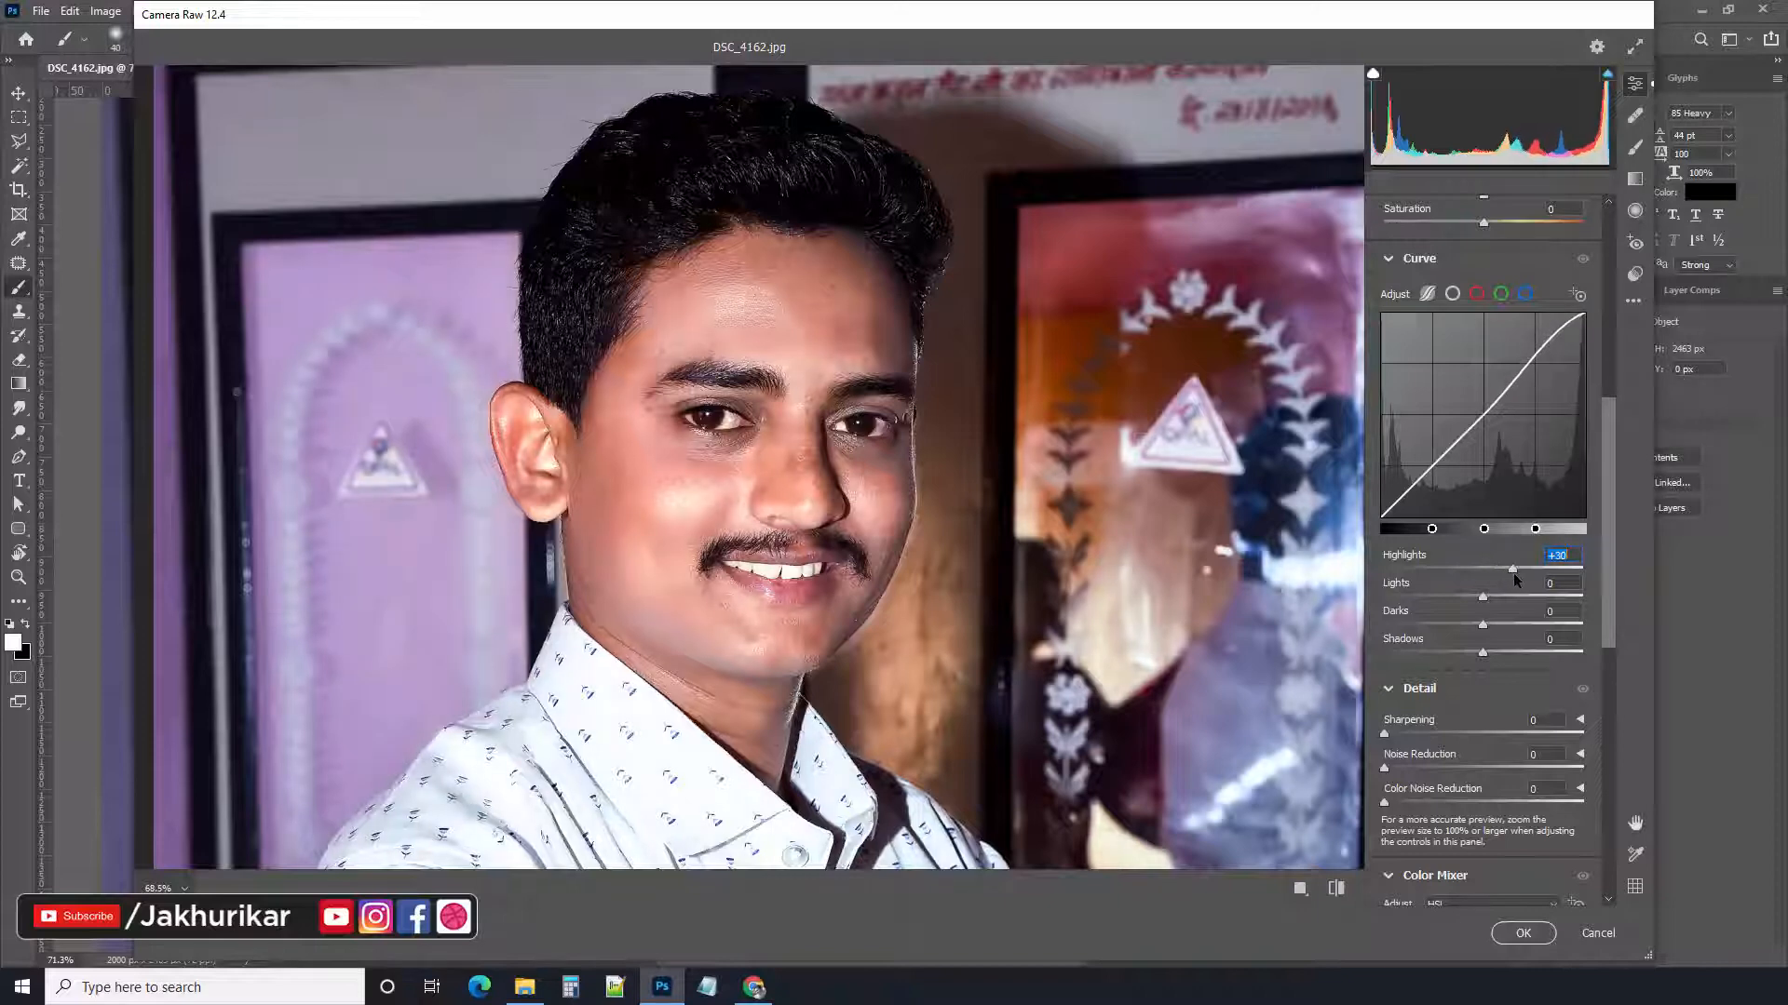
pyautogui.click(1503, 625)
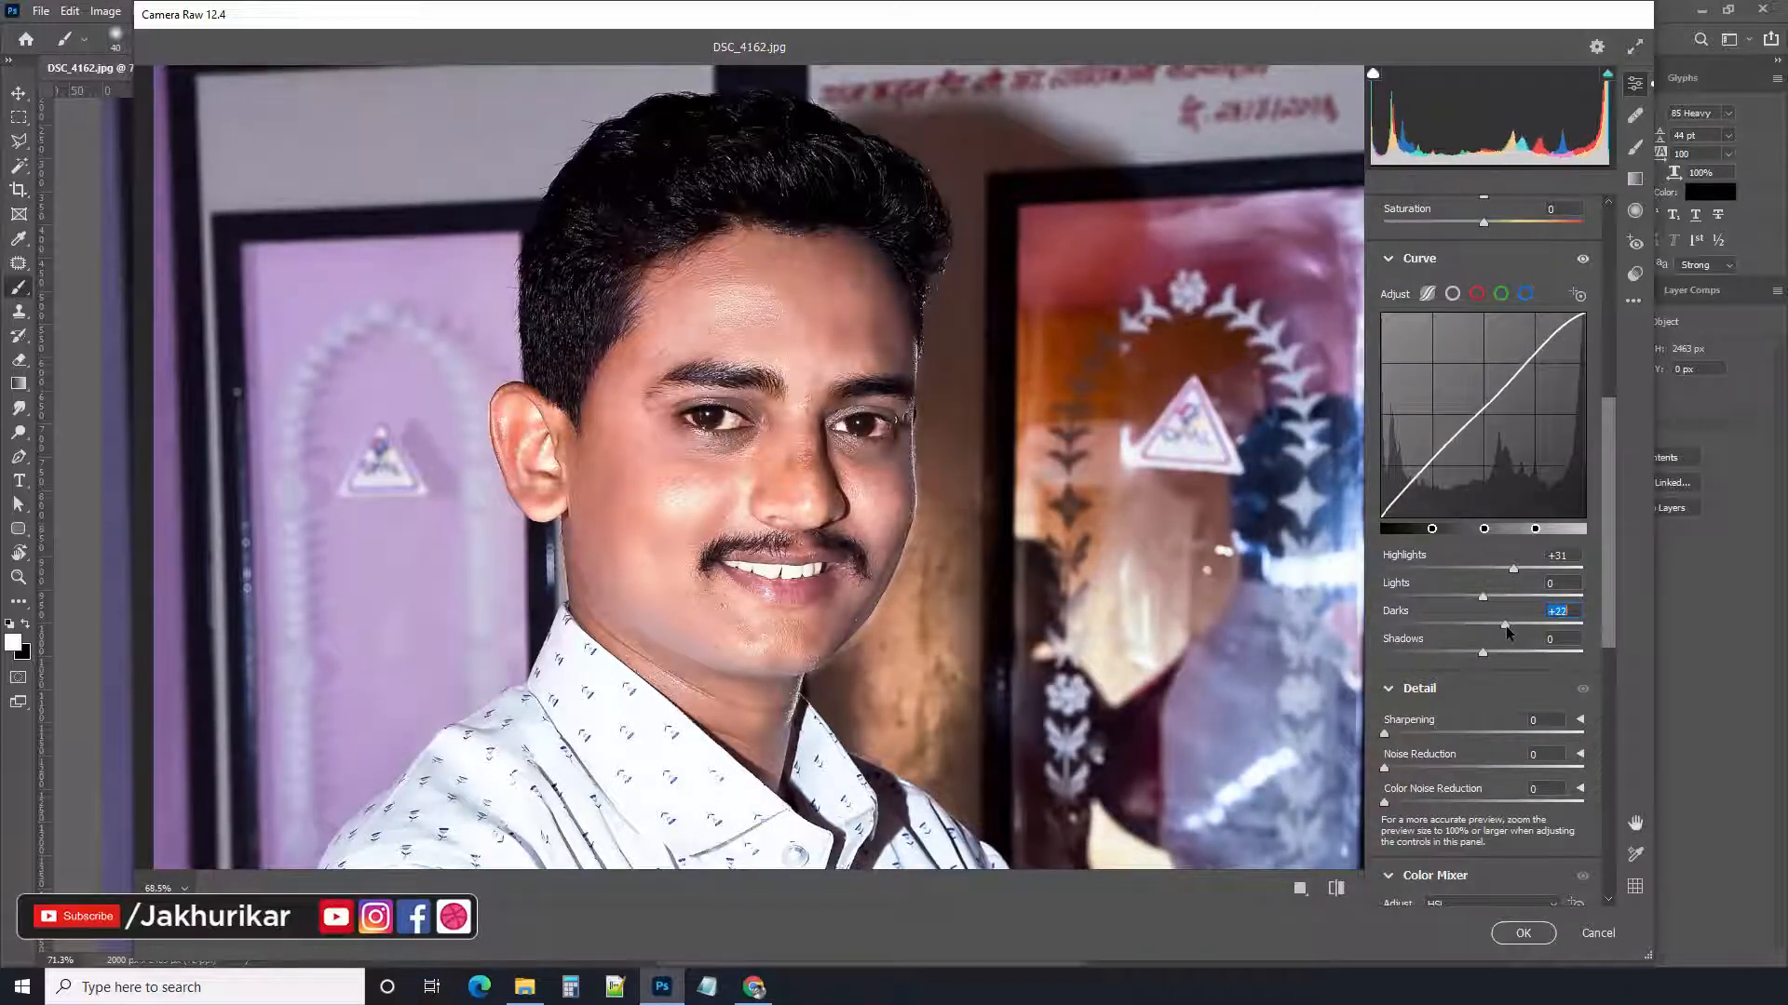
pyautogui.moveTo(1508, 627); pyautogui.dragTo(1496, 715)
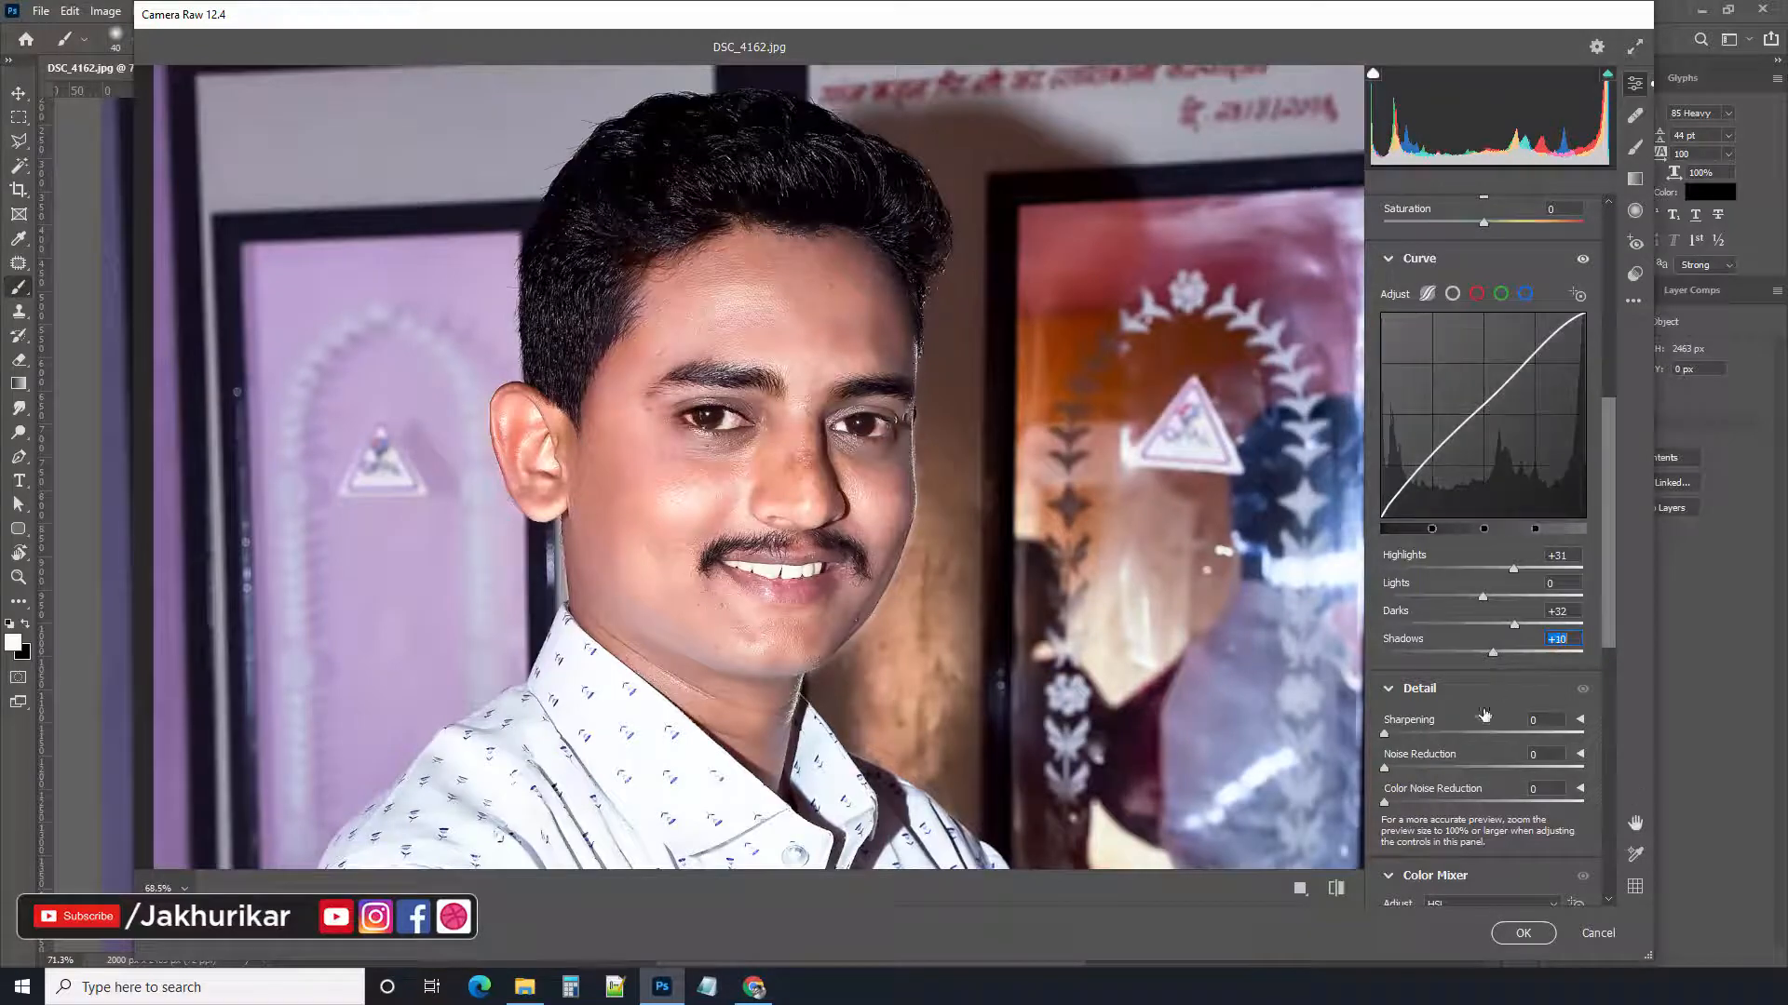
# Try out Detail Sharpening on the man's face and return it to 0
pyautogui.scroll(-4, 1484, 715)
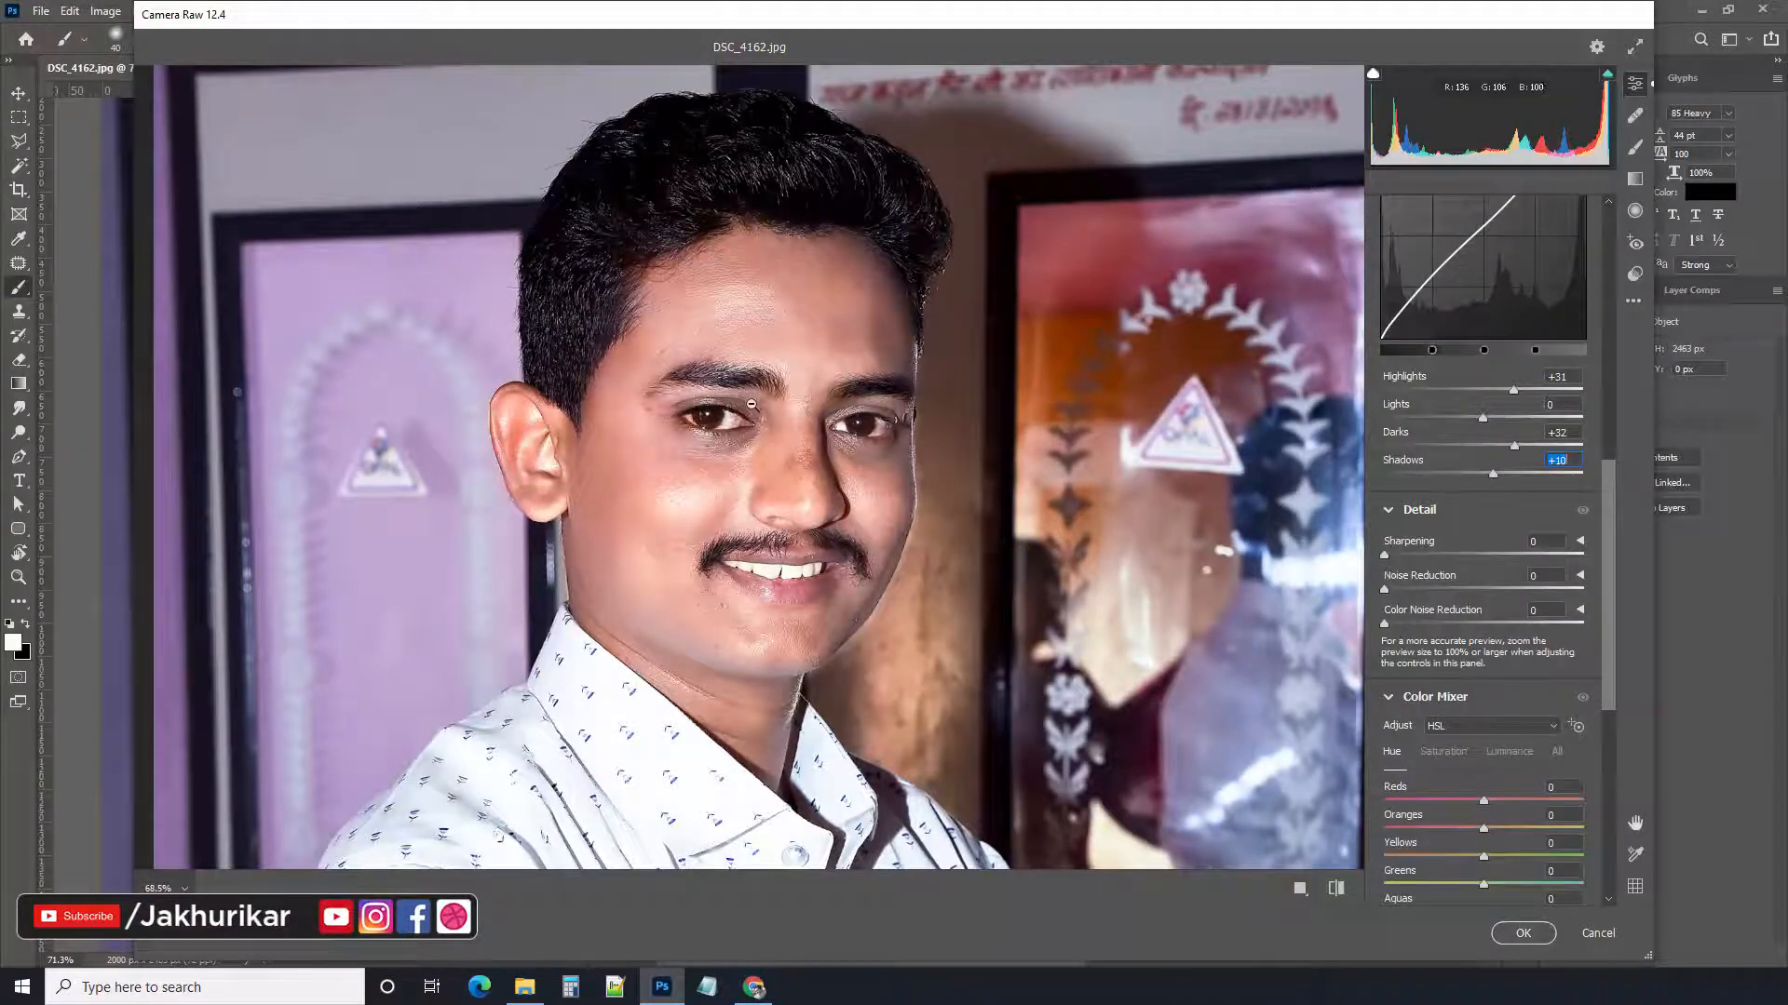
pyautogui.scroll(3, 794, 491)
pyautogui.scroll(-3, 794, 491)
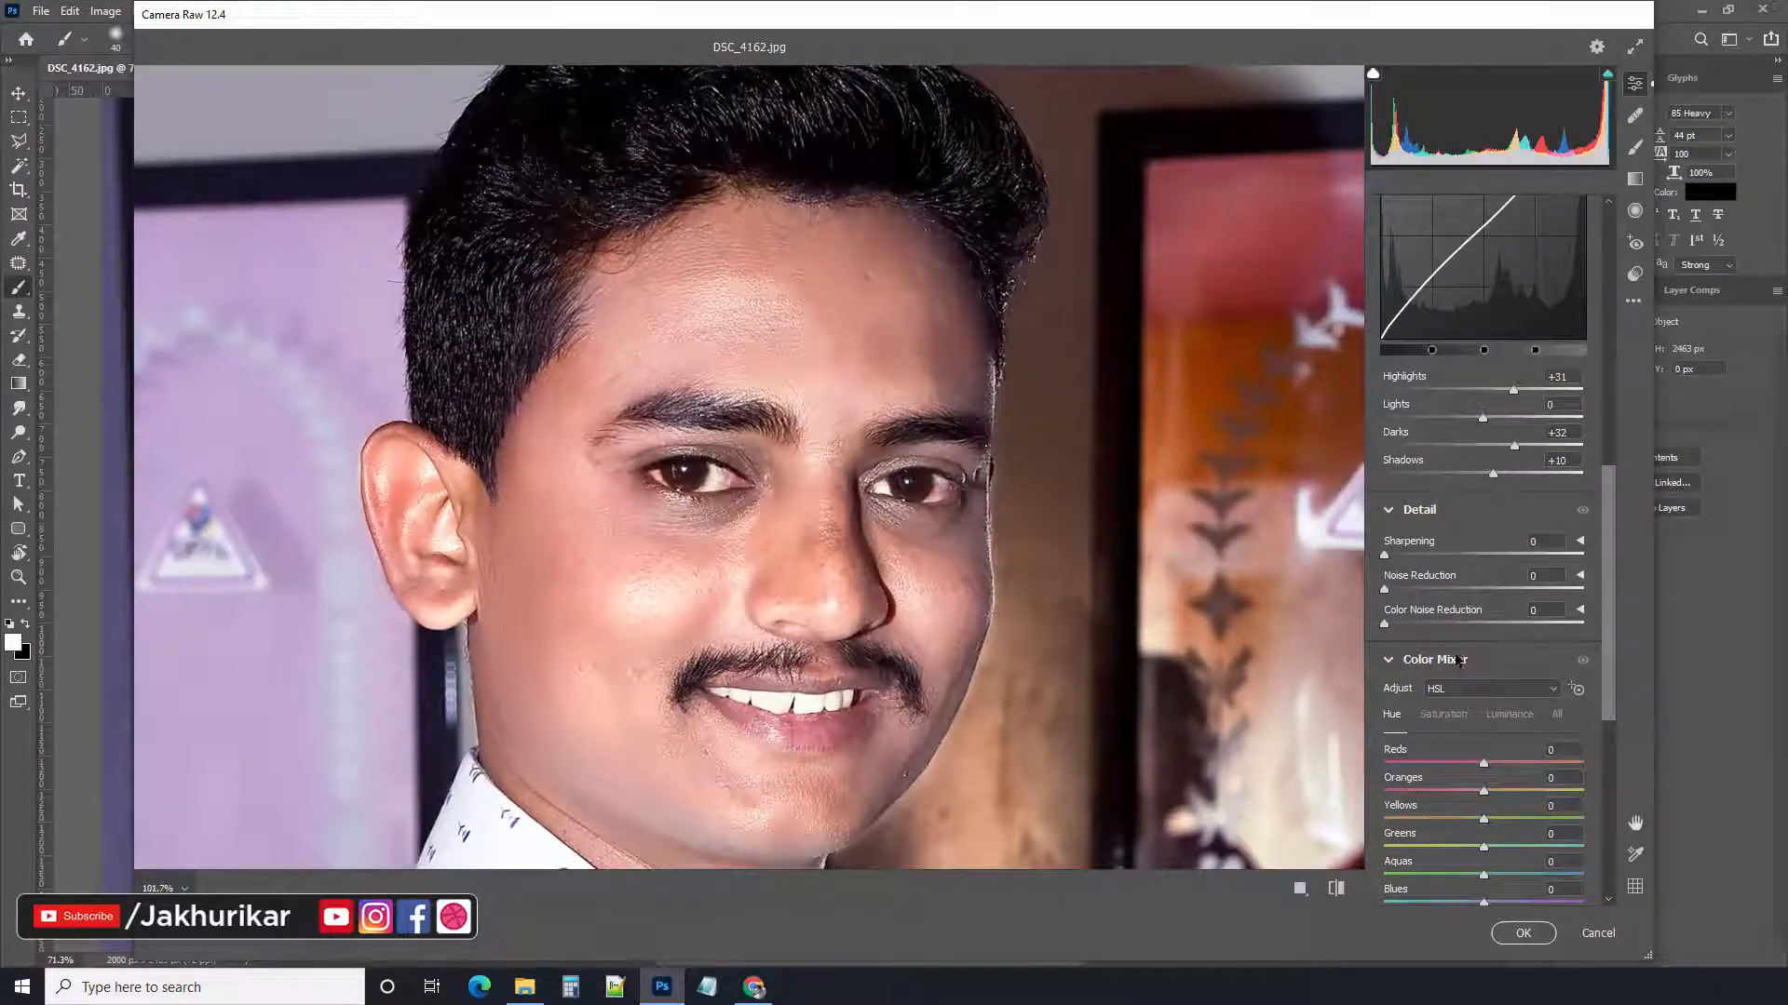
pyautogui.scroll(-3, 1460, 660)
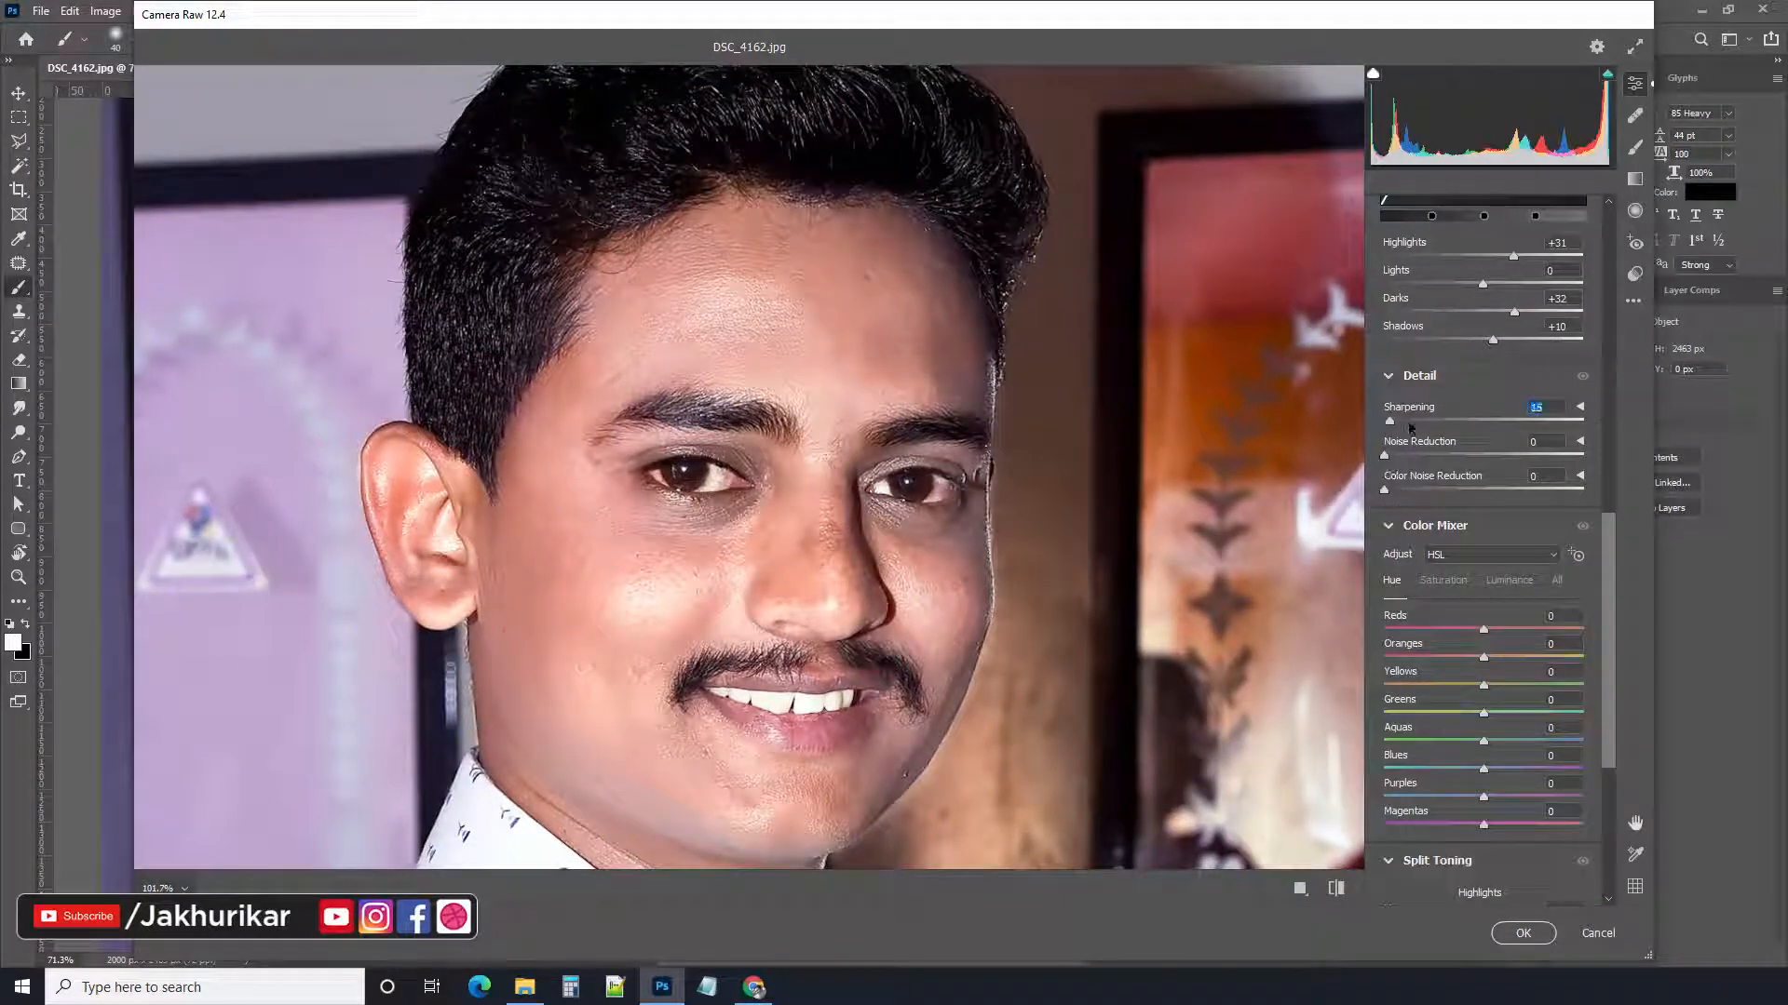
pyautogui.moveTo(1460, 421); pyautogui.dragTo(1474, 422)
pyautogui.moveTo(1435, 428); pyautogui.dragTo(1384, 428)
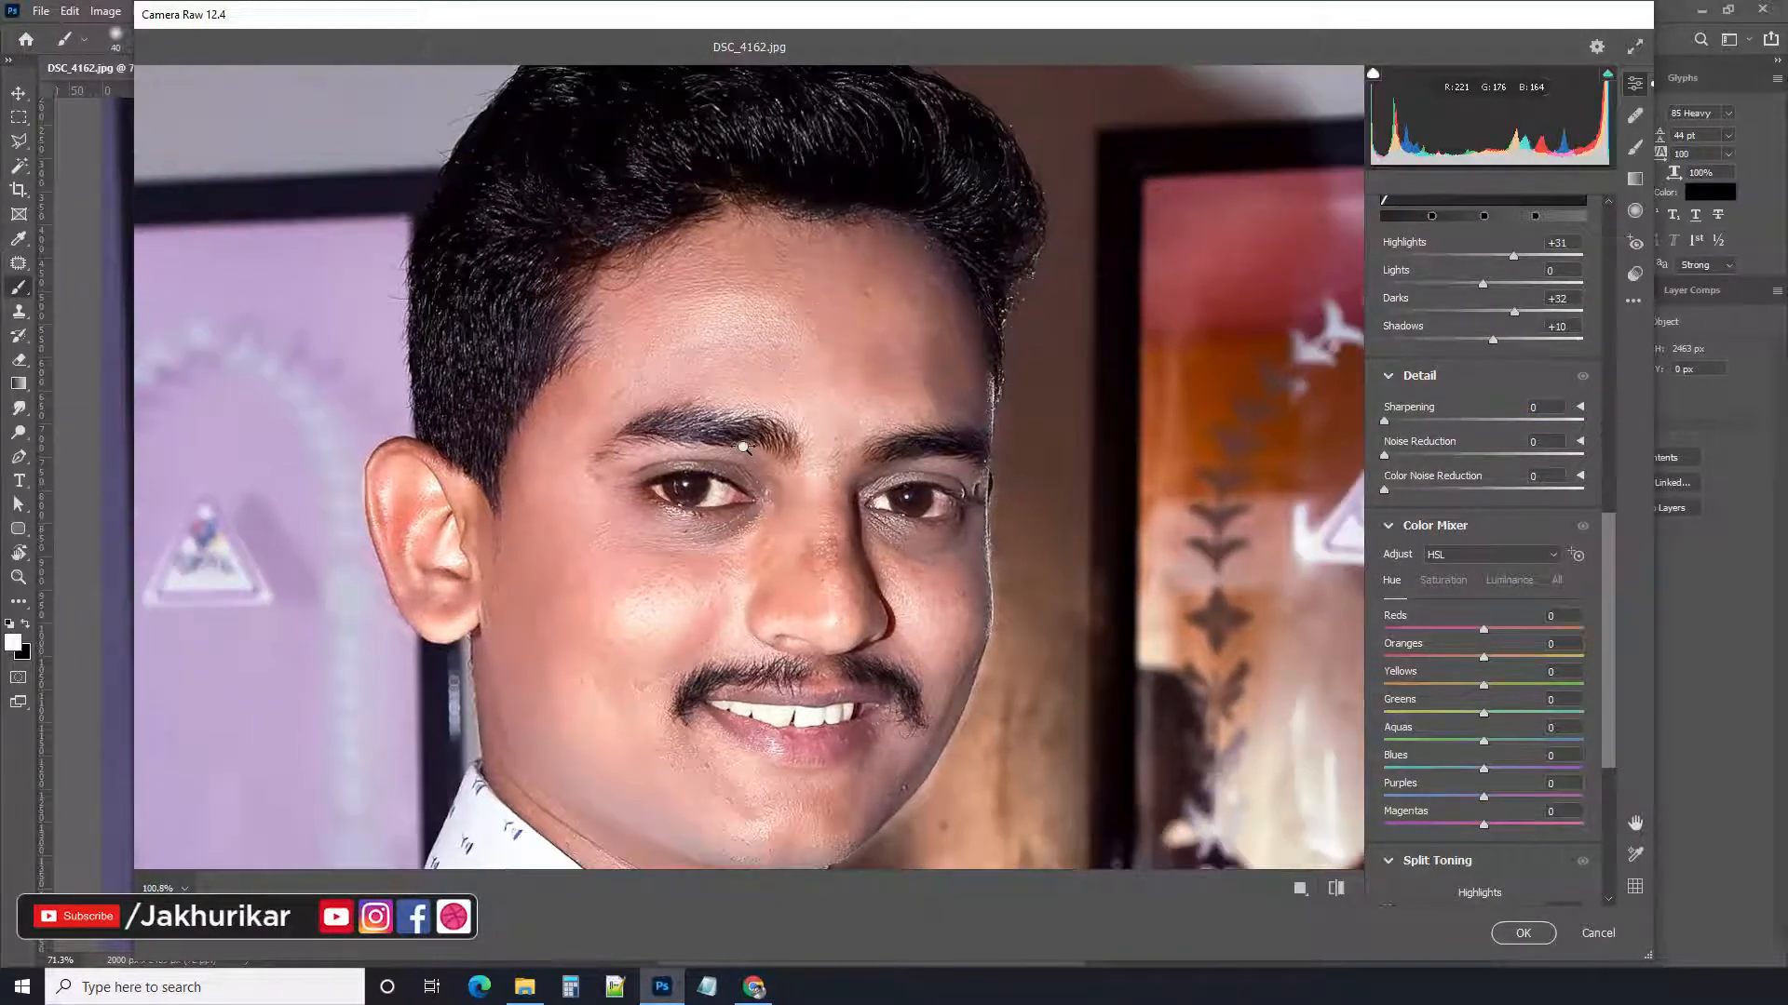
# Set the Detail values to Sharpening 23, Noise Reduction 17 and Color Noise Reduction 25
pyautogui.scroll(-2, 743, 446)
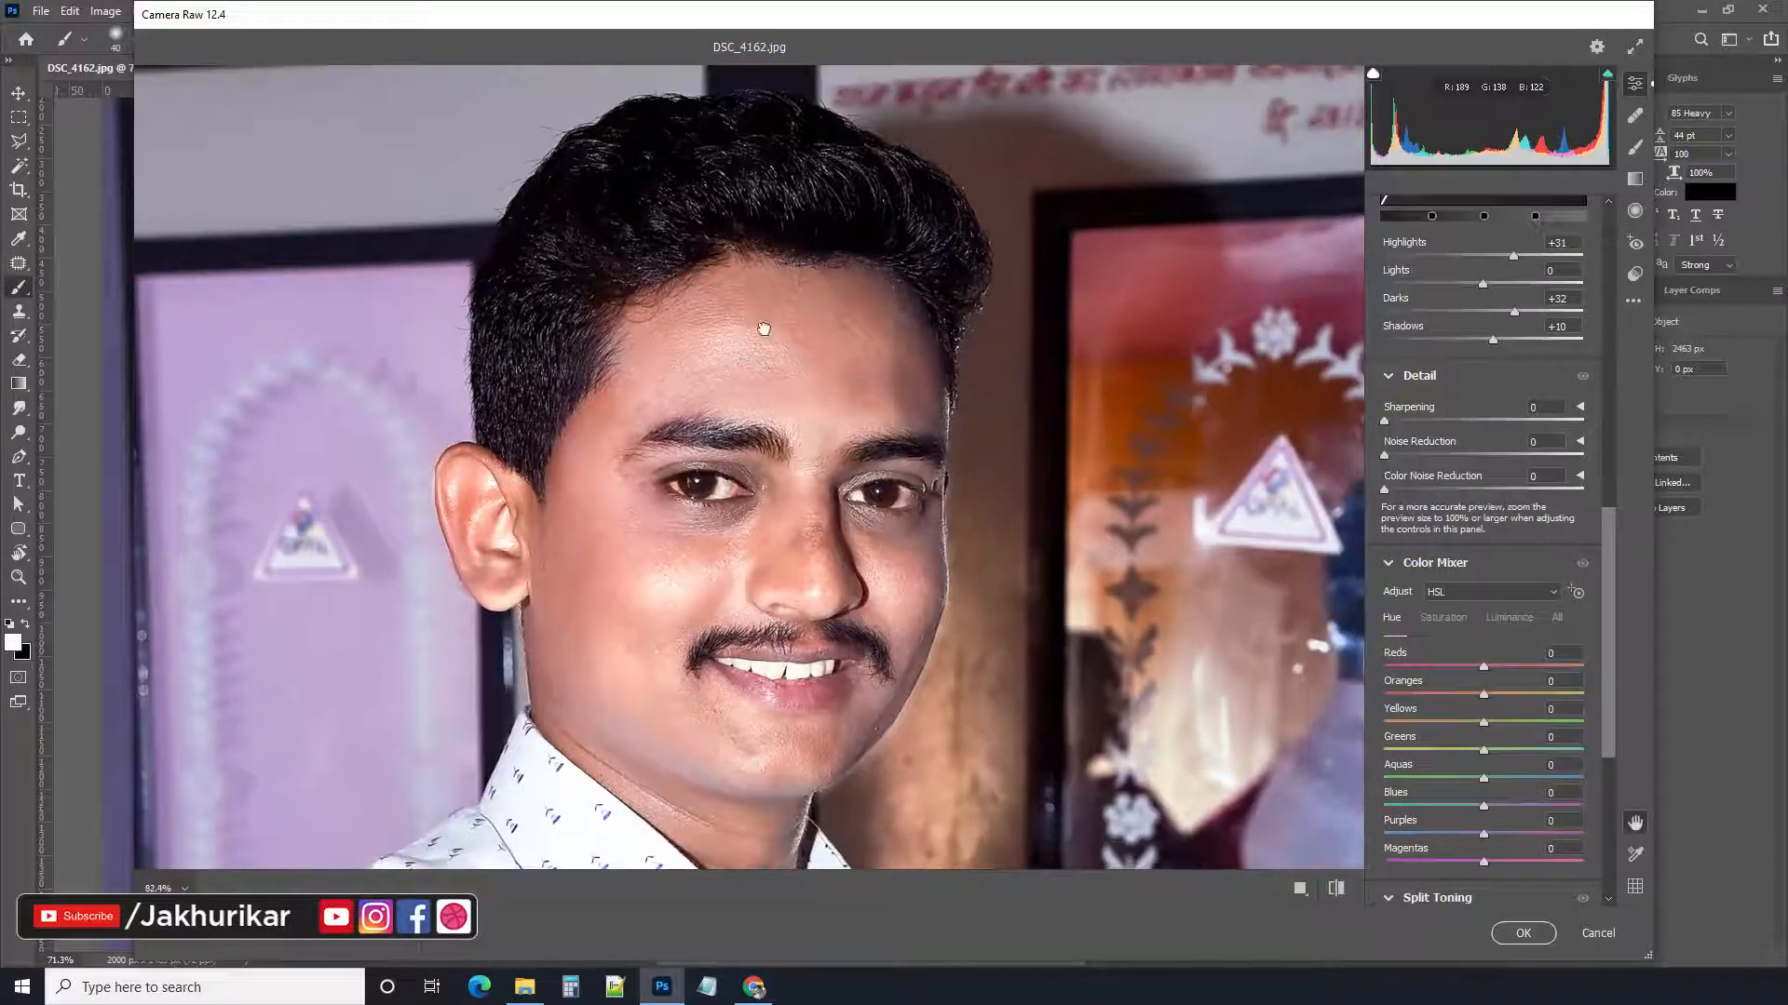
pyautogui.moveTo(763, 328); pyautogui.dragTo(762, 406)
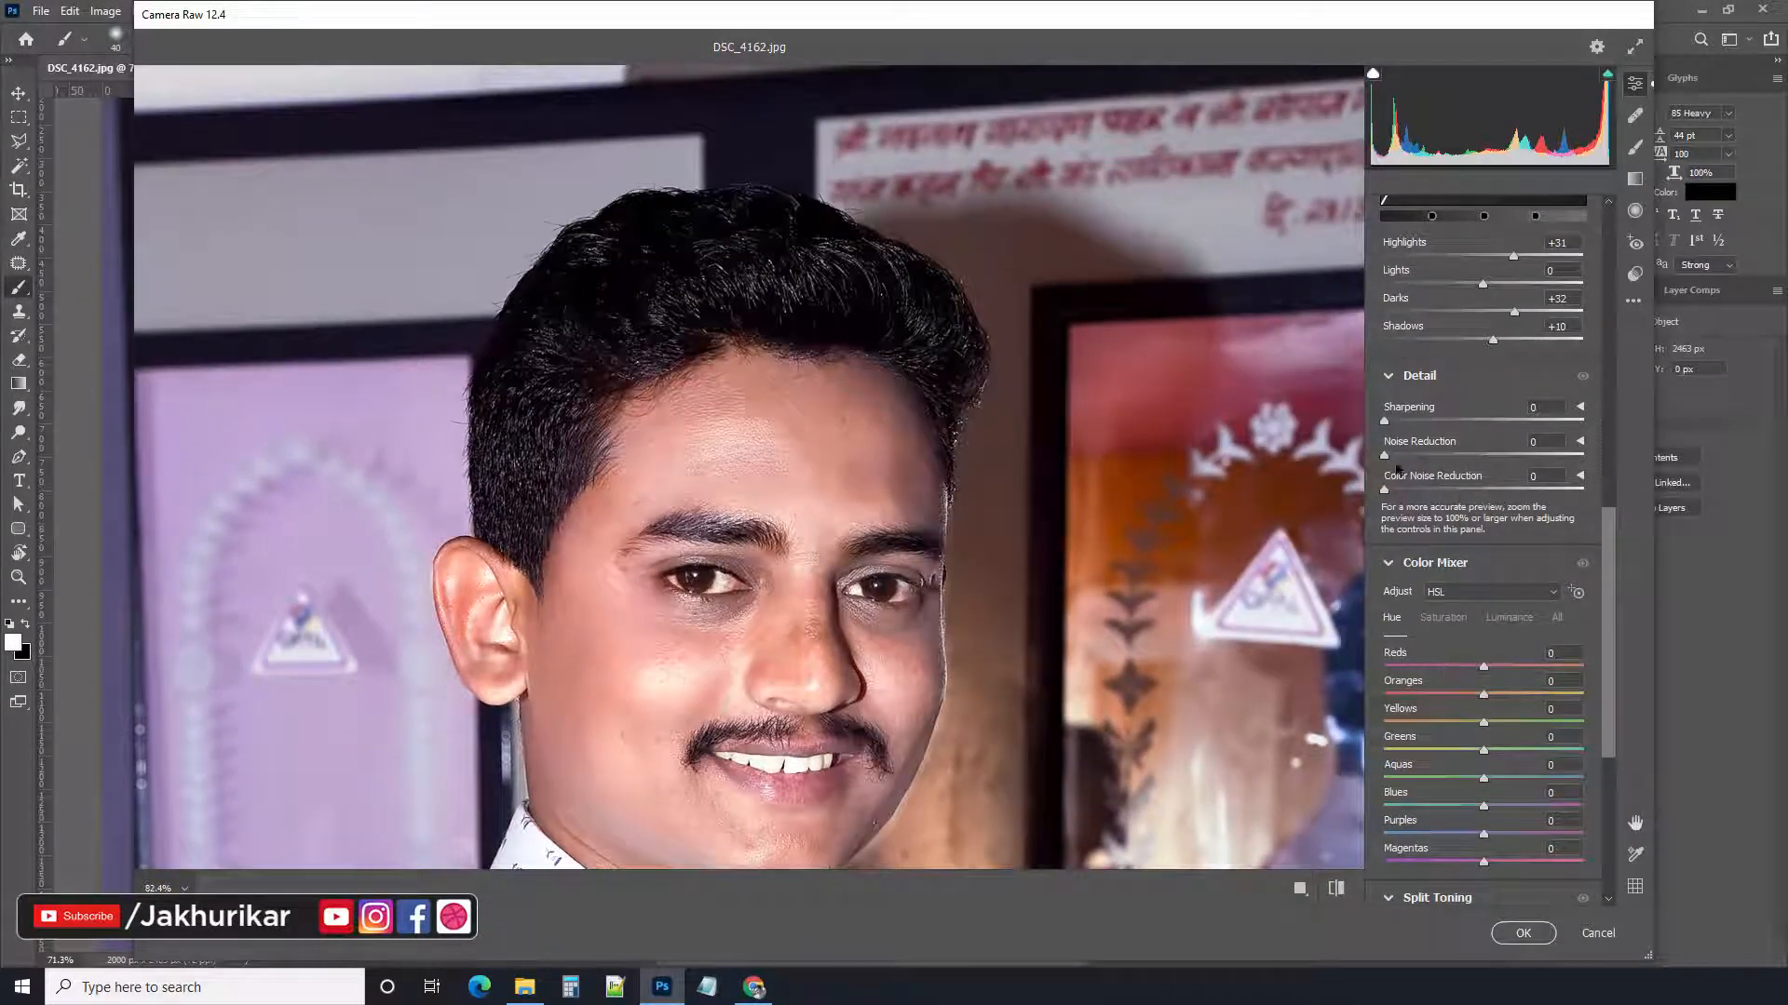
pyautogui.moveTo(1385, 456); pyautogui.dragTo(1476, 458)
pyautogui.moveTo(1384, 423)
pyautogui.mouseDown()
pyautogui.moveTo(1447, 426)
pyautogui.moveTo(1415, 426)
pyautogui.mouseUp()
pyautogui.moveTo(1384, 490); pyautogui.dragTo(1448, 495)
pyautogui.moveTo(1431, 457); pyautogui.dragTo(1417, 457)
pyautogui.scroll(-1, 839, 630)
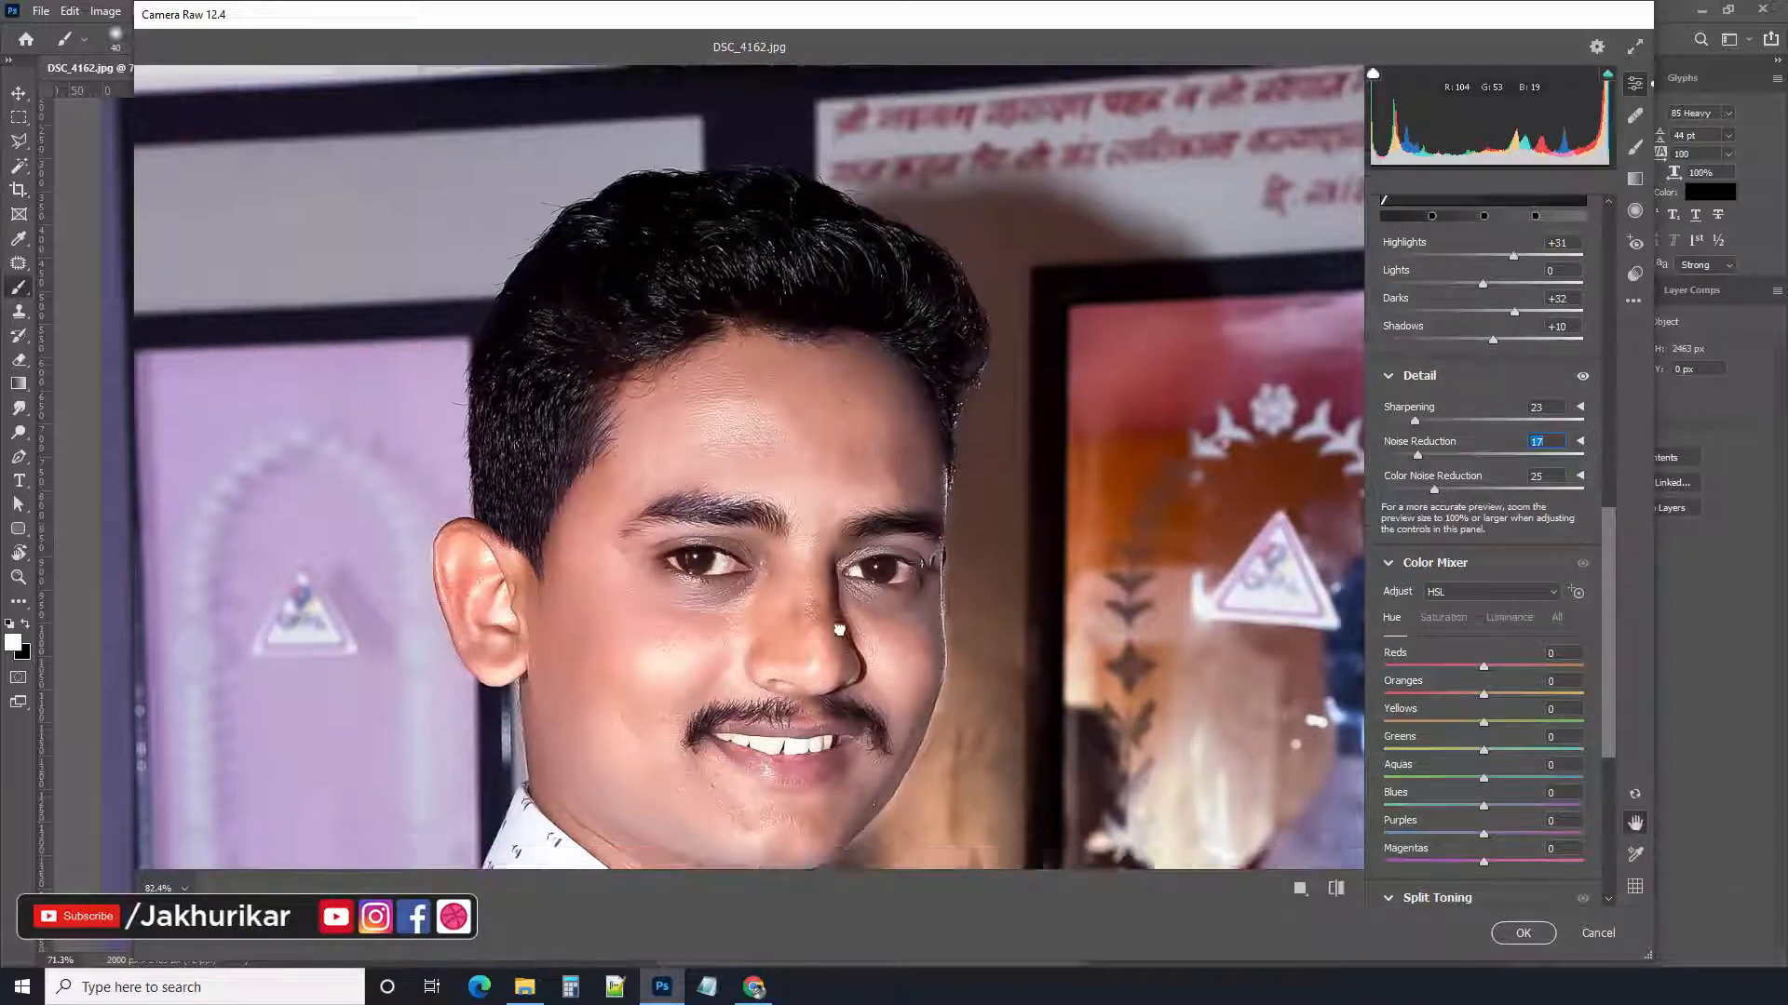
# Set the Split Toning highlights Saturation to 4, leaving the highlights Hue at 0
pyautogui.scroll(-5, 839, 630)
pyautogui.scroll(2, 802, 423)
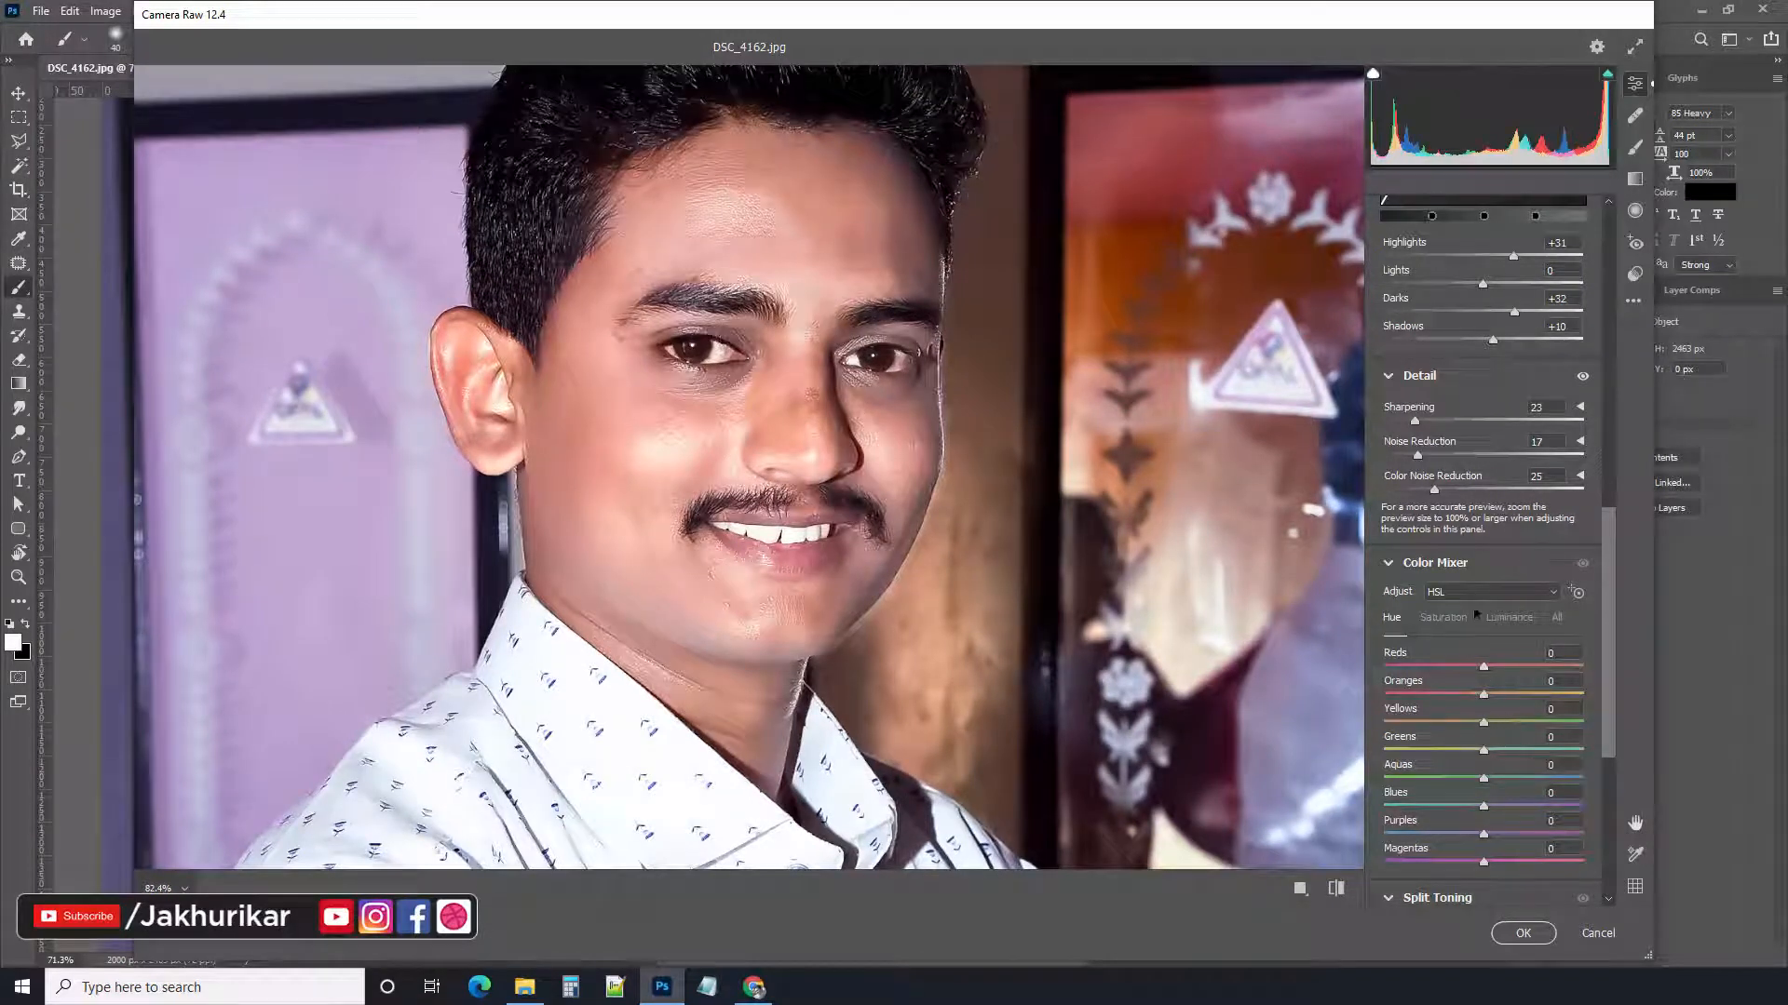
pyautogui.scroll(-8, 1475, 615)
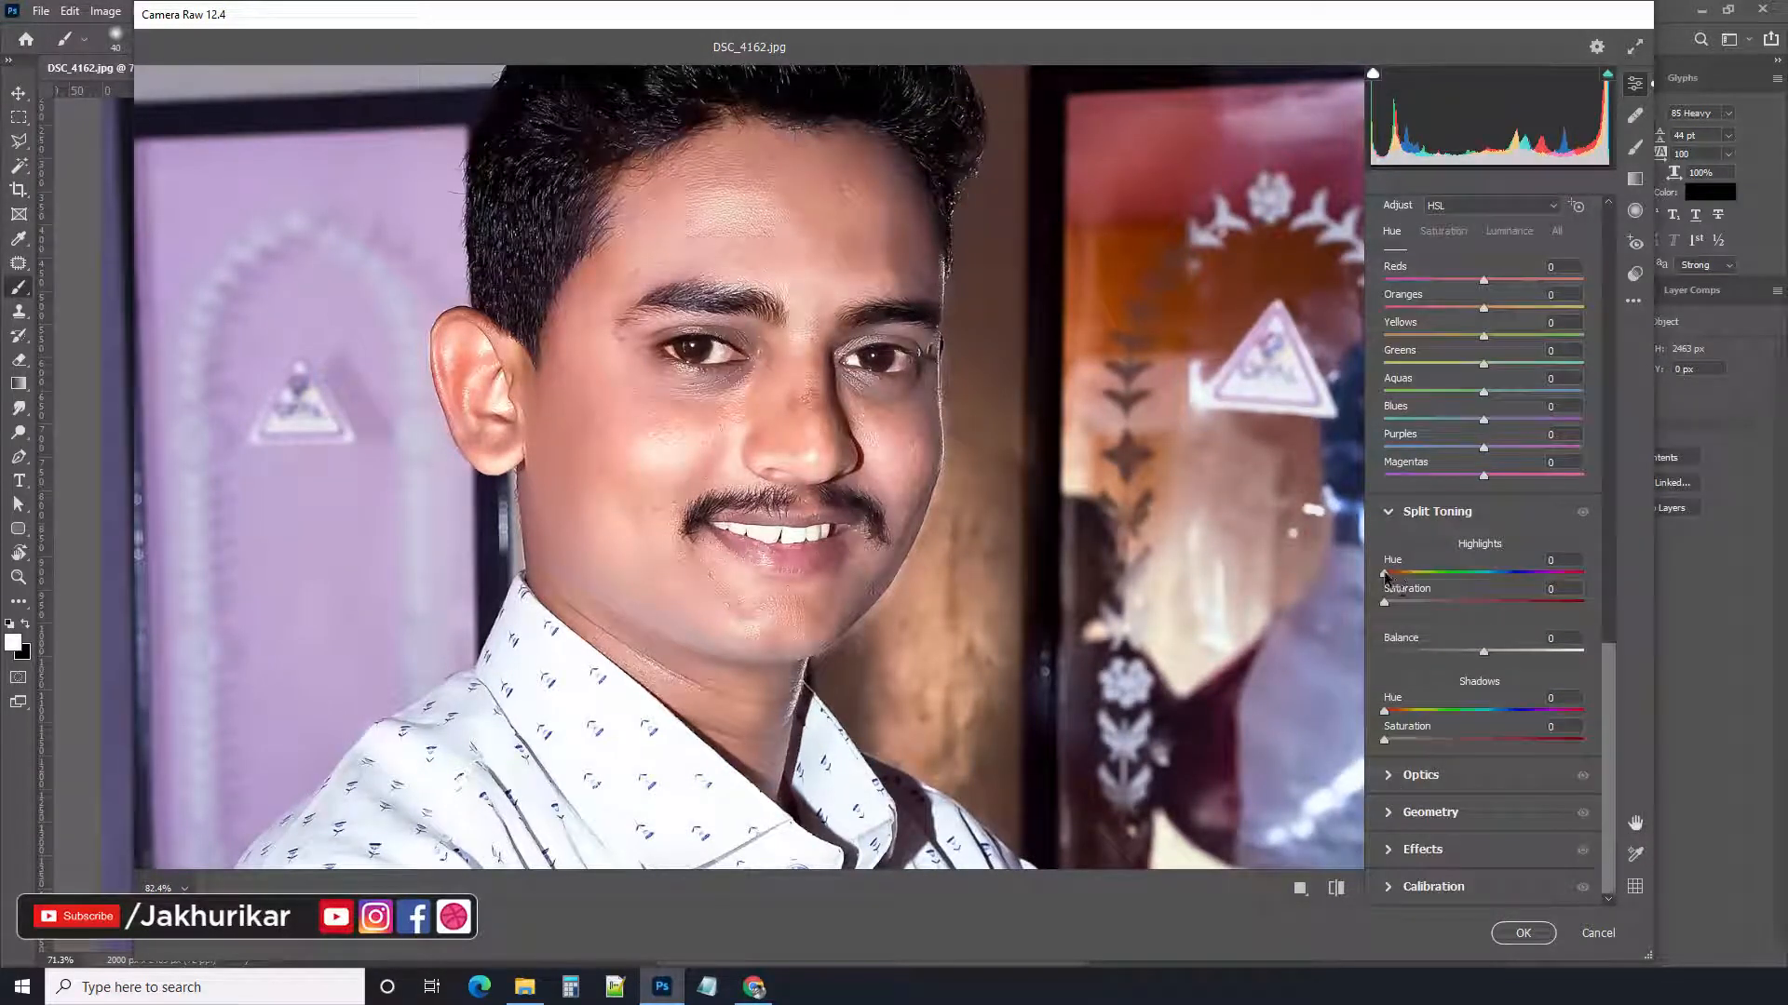
pyautogui.moveTo(1384, 573)
pyautogui.mouseDown()
pyautogui.moveTo(1546, 574)
pyautogui.moveTo(1416, 573)
pyautogui.moveTo(1444, 606)
pyautogui.moveTo(1395, 606)
pyautogui.moveTo(1401, 577)
pyautogui.moveTo(1308, 581)
pyautogui.moveTo(1393, 605)
pyautogui.mouseUp()
pyautogui.hotkey('ctrl', '0')
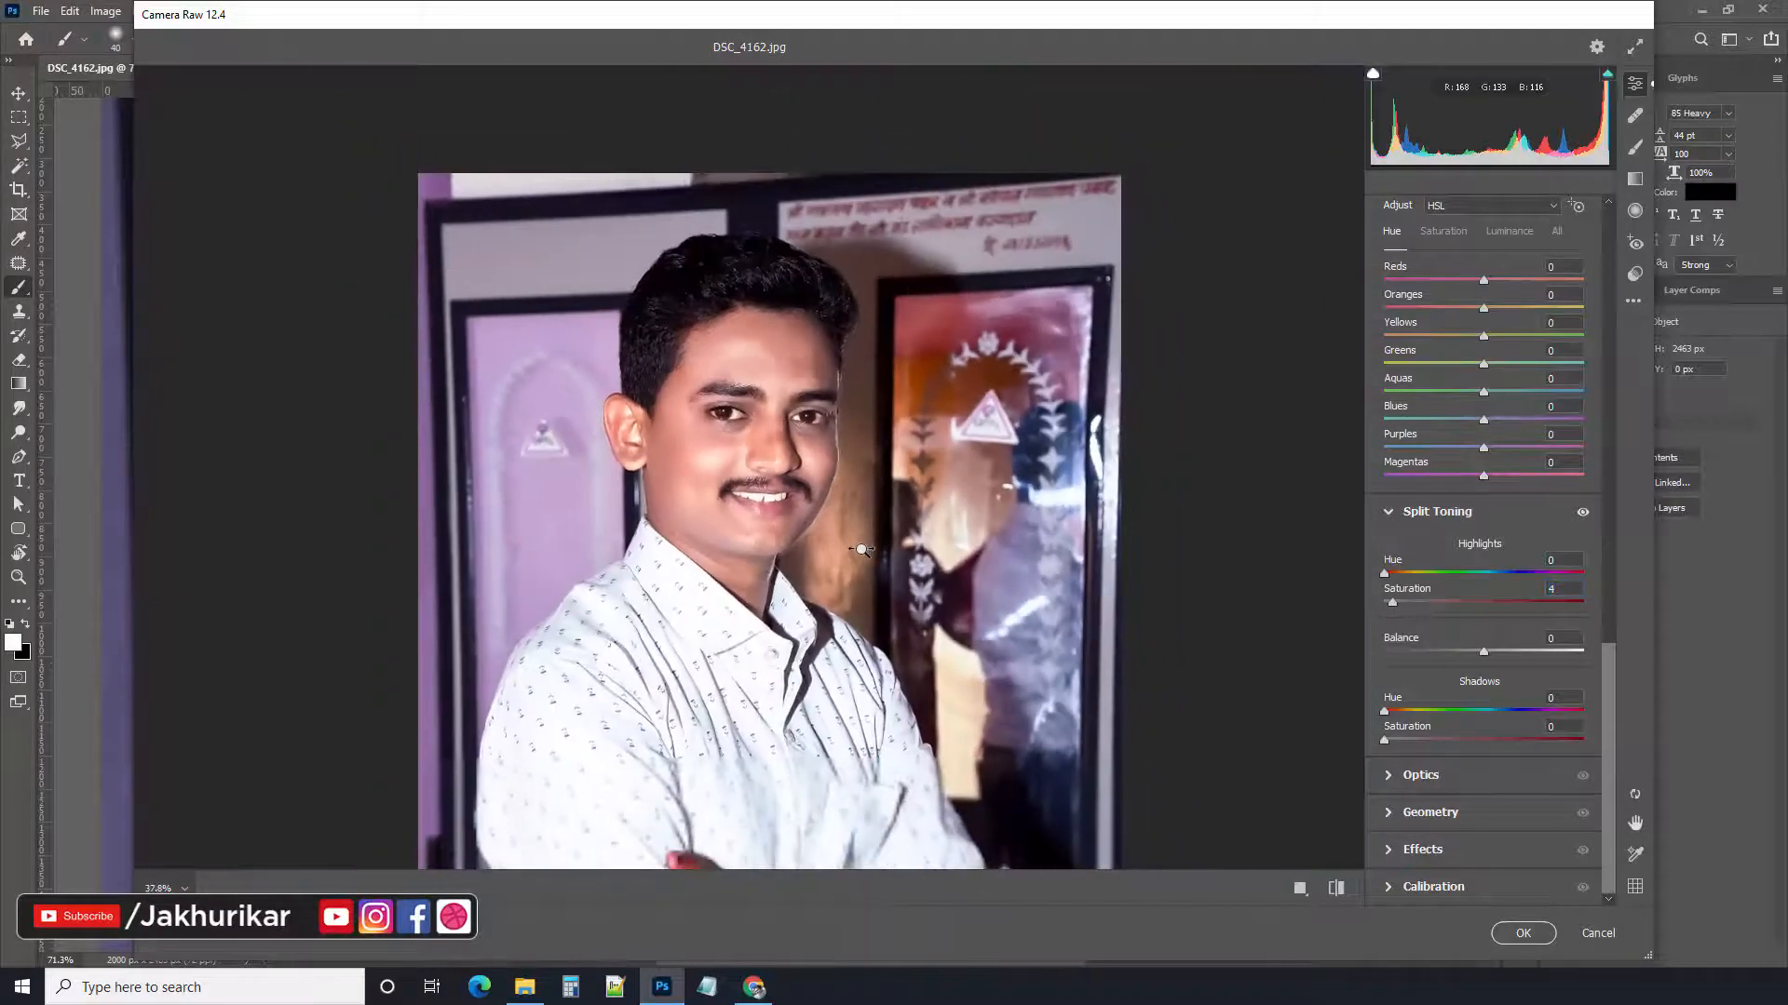
# Try a Split Toning Balance of -5 and return it to 0, checking the effect on the face
pyautogui.moveTo(1483, 658)
pyautogui.mouseDown()
pyautogui.moveTo(1505, 656)
pyautogui.moveTo(1478, 654)
pyautogui.mouseUp()
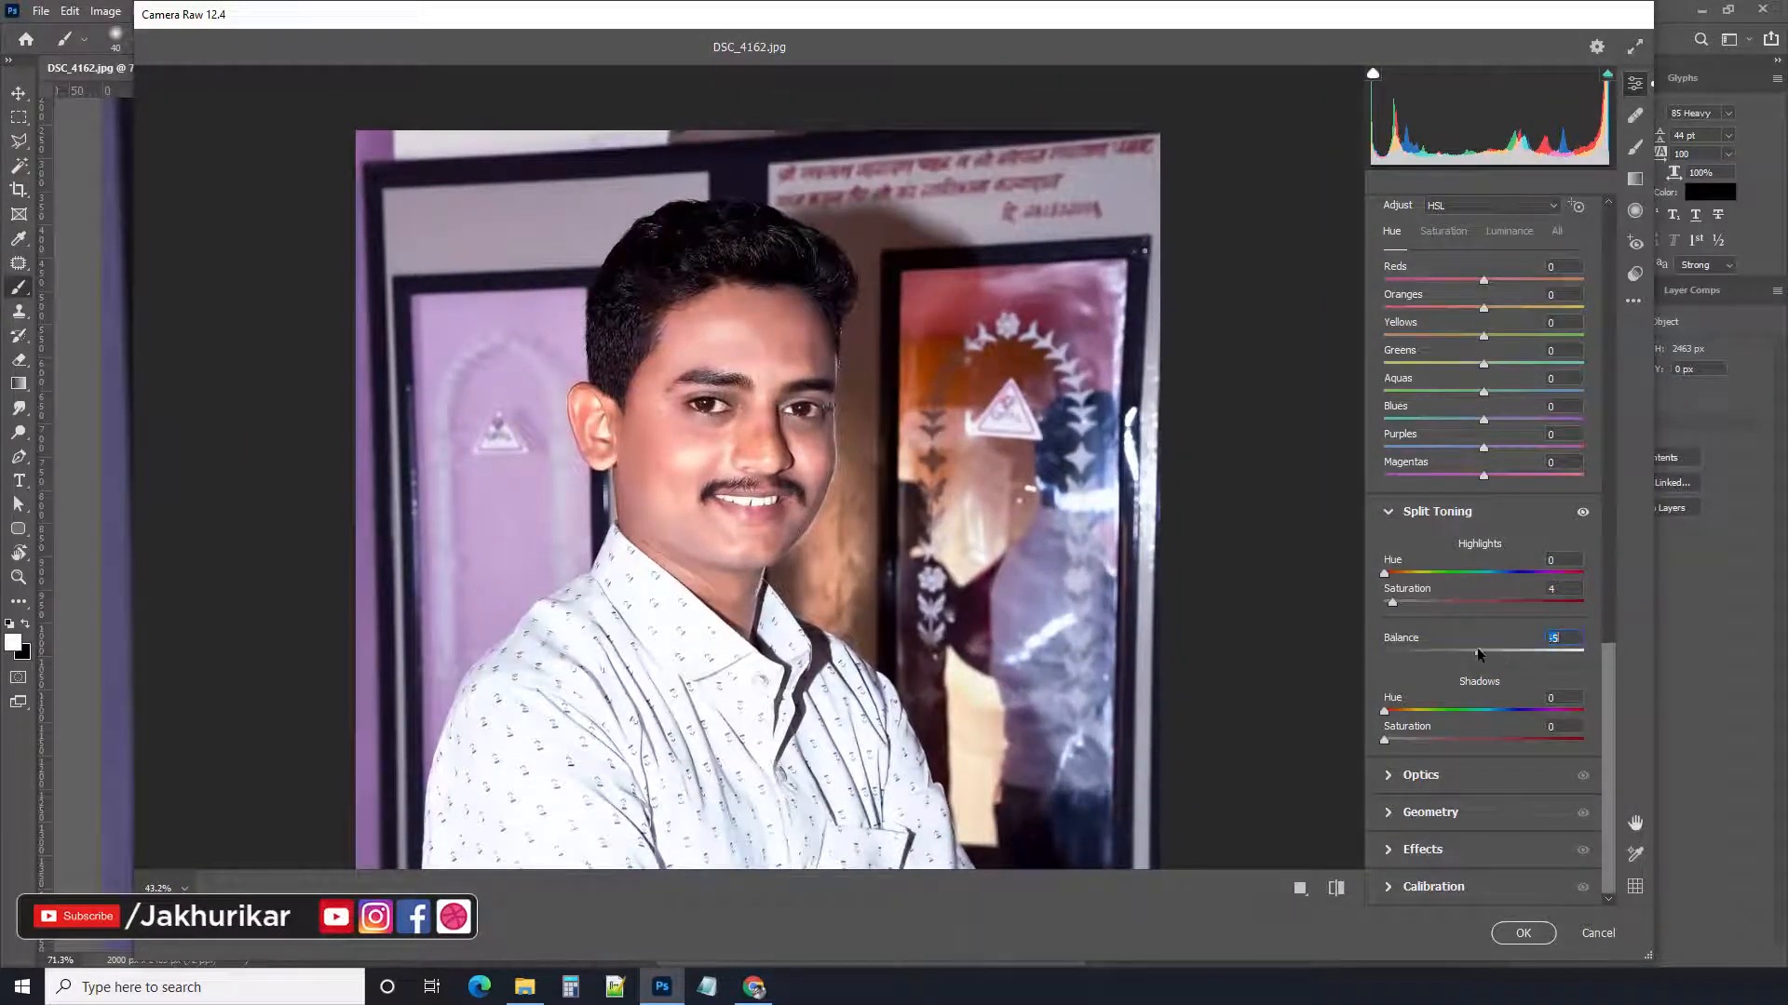
pyautogui.click(694, 416)
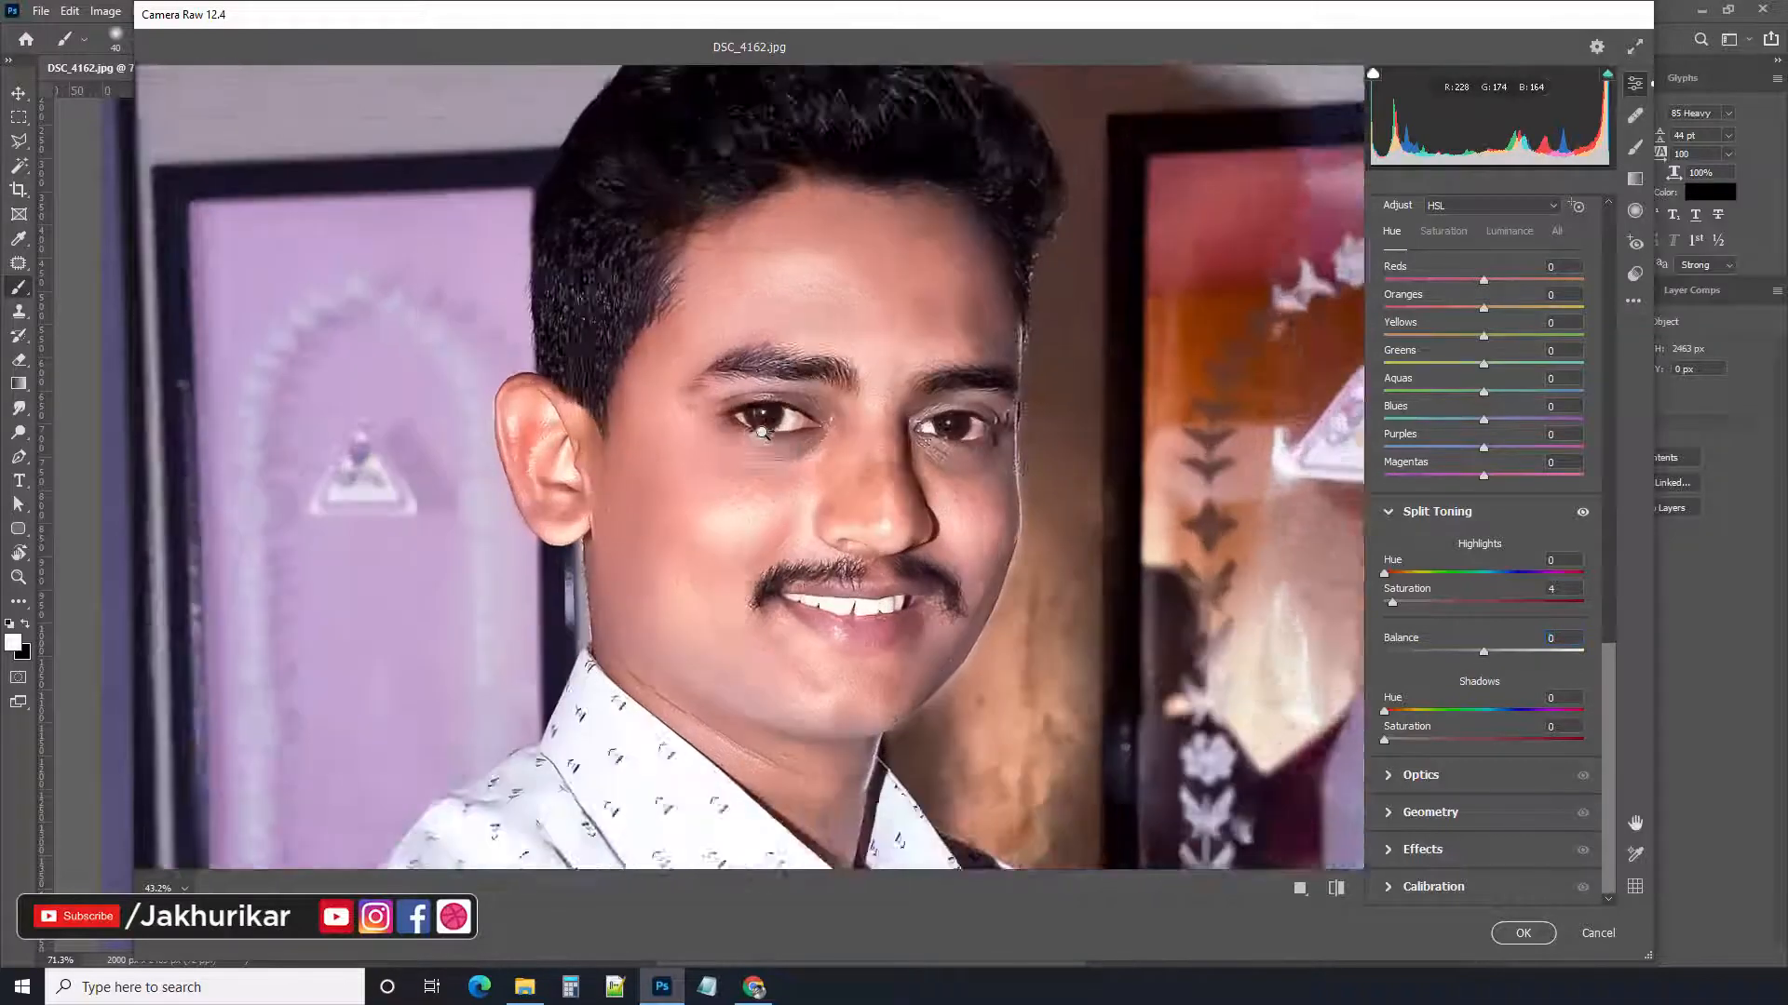
pyautogui.keyDown('alt'); pyautogui.click(714, 421); pyautogui.keyUp('alt')
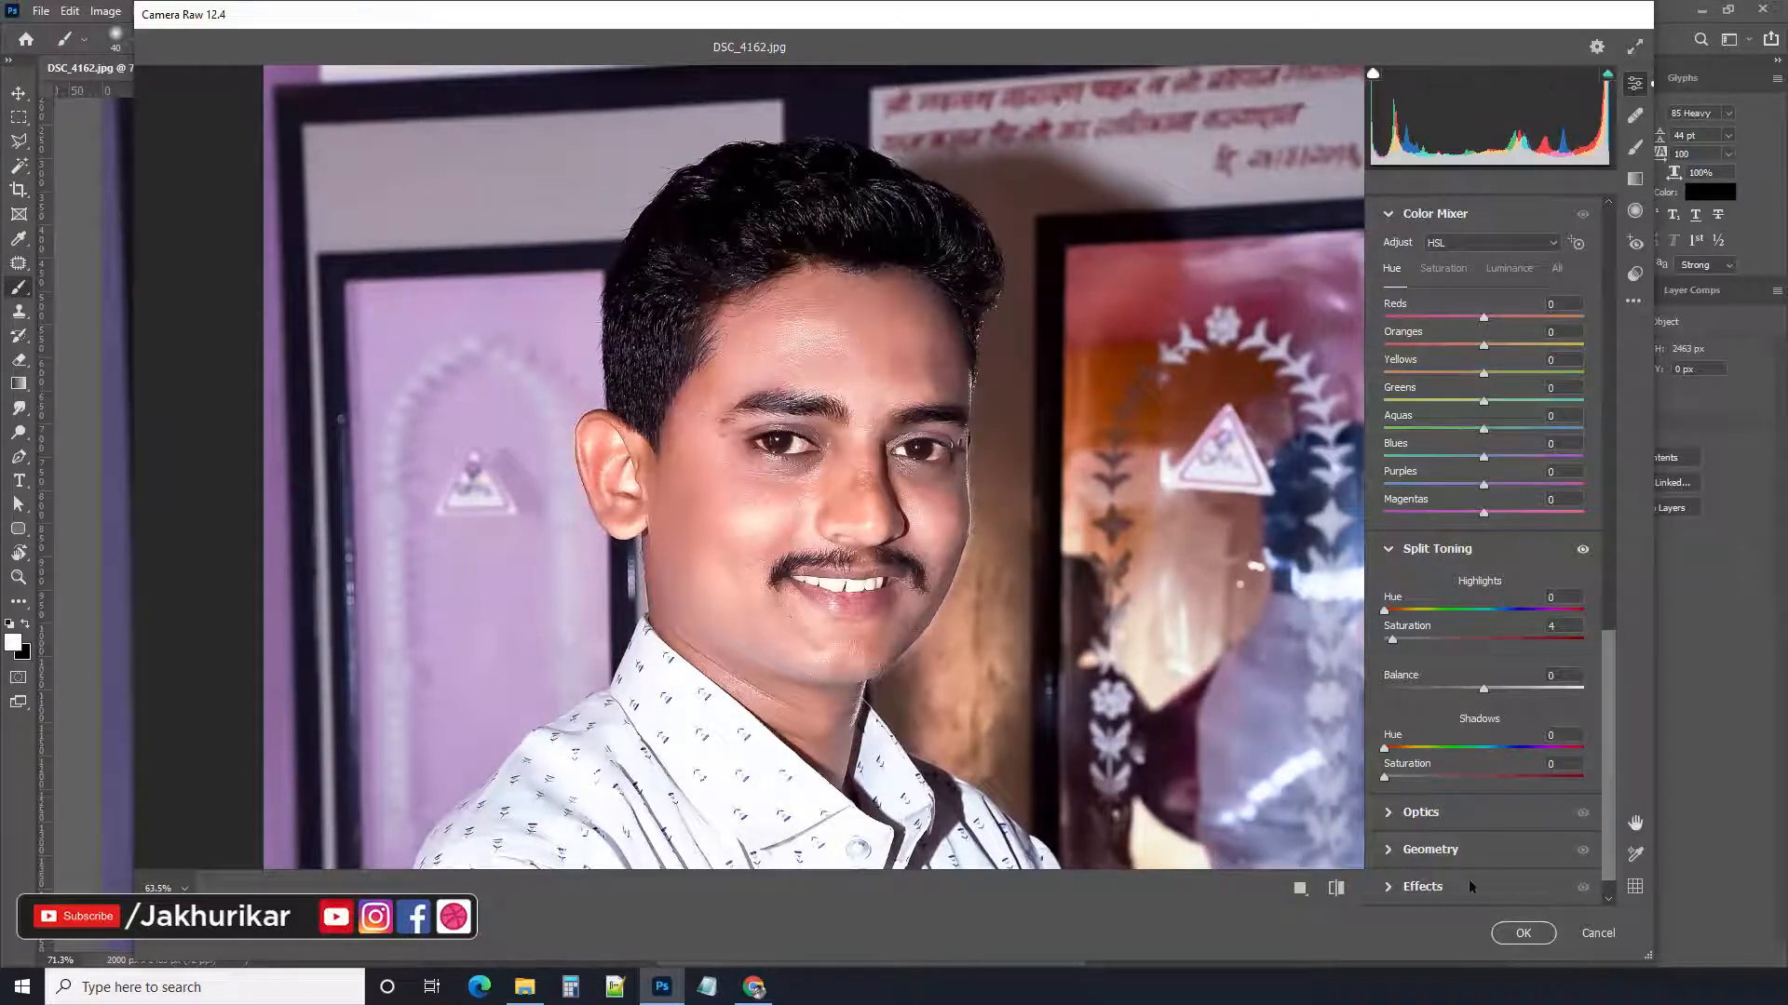
# Apply the Camera Raw adjustments and toggle the edited smart object layer's visibility to compare before and after
pyautogui.scroll(-1, 1455, 745)
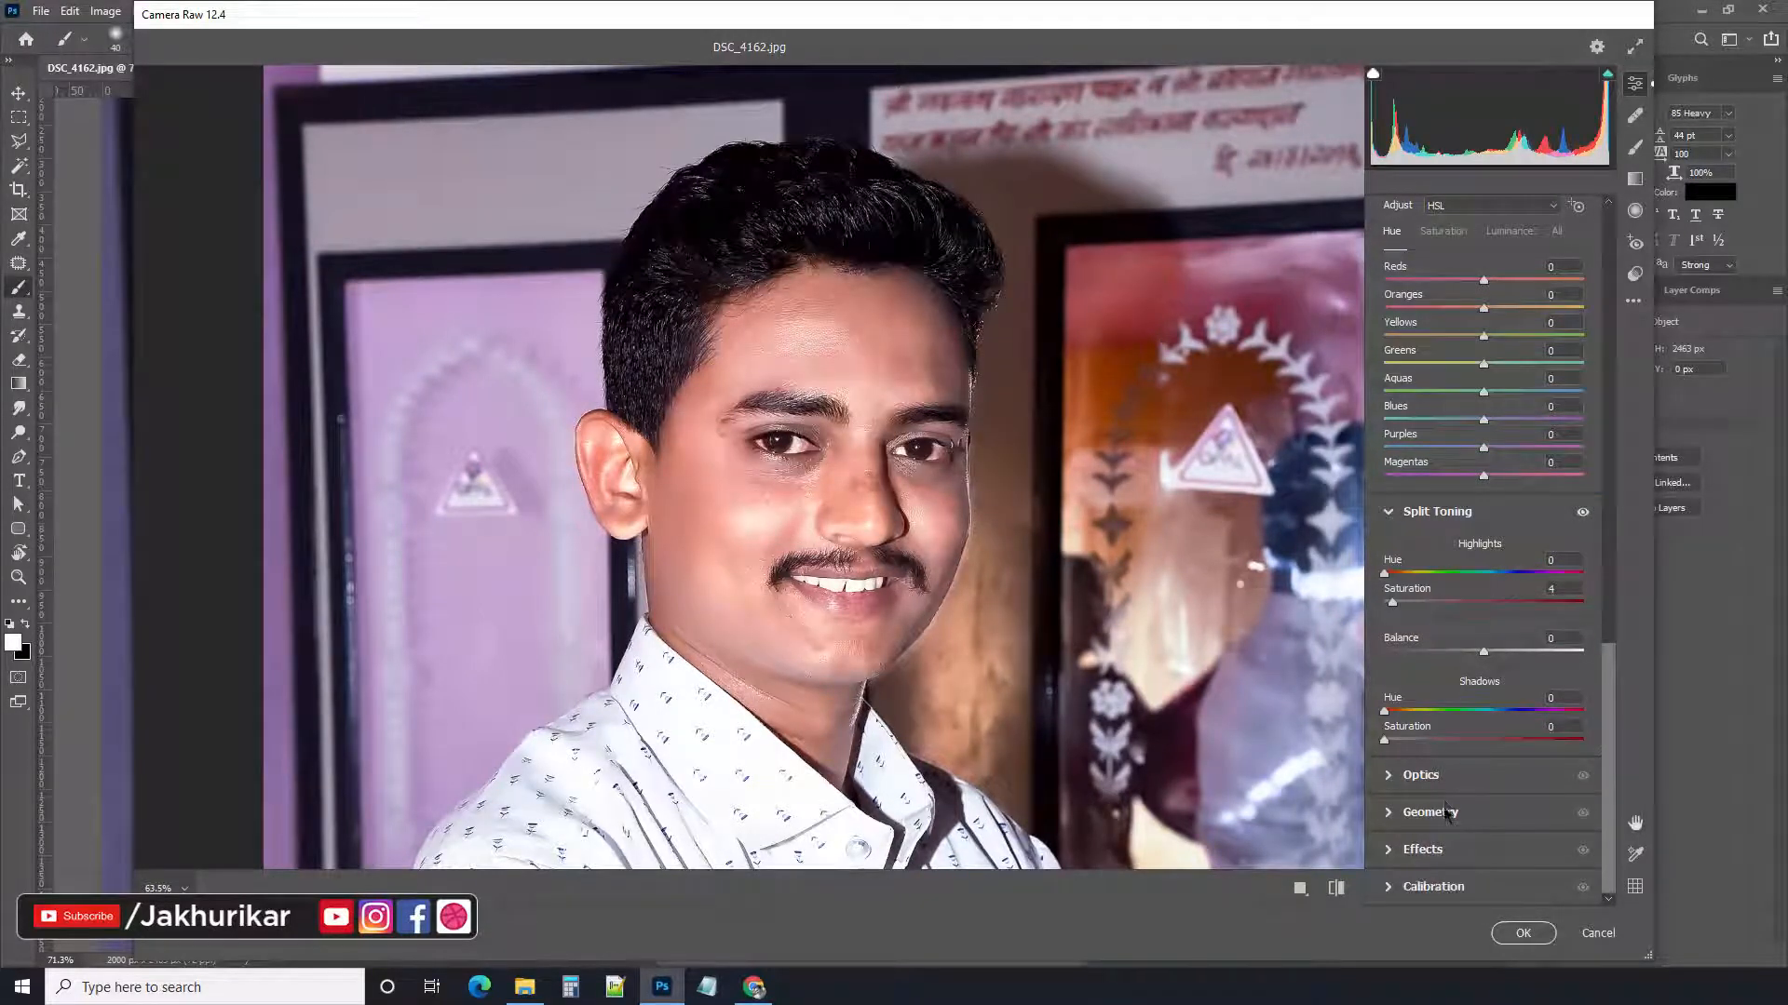
pyautogui.click(1513, 934)
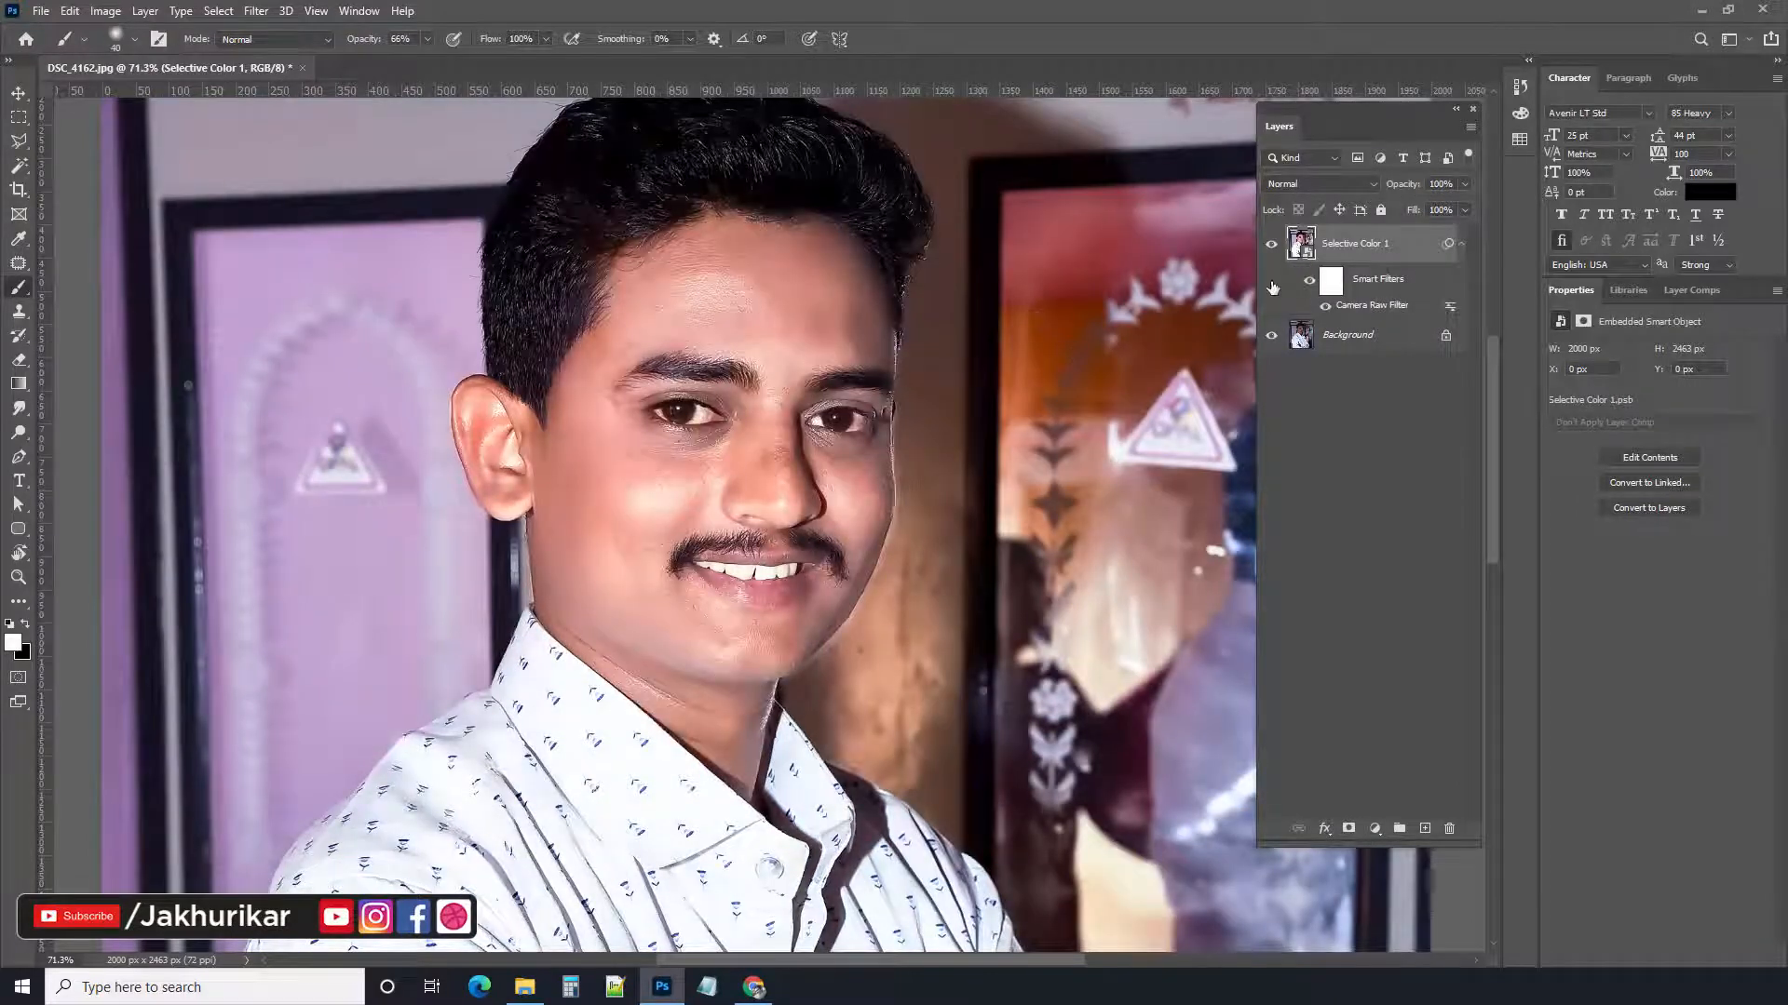
pyautogui.click(1273, 249)
pyautogui.click(1272, 246)
pyautogui.click(1271, 248)
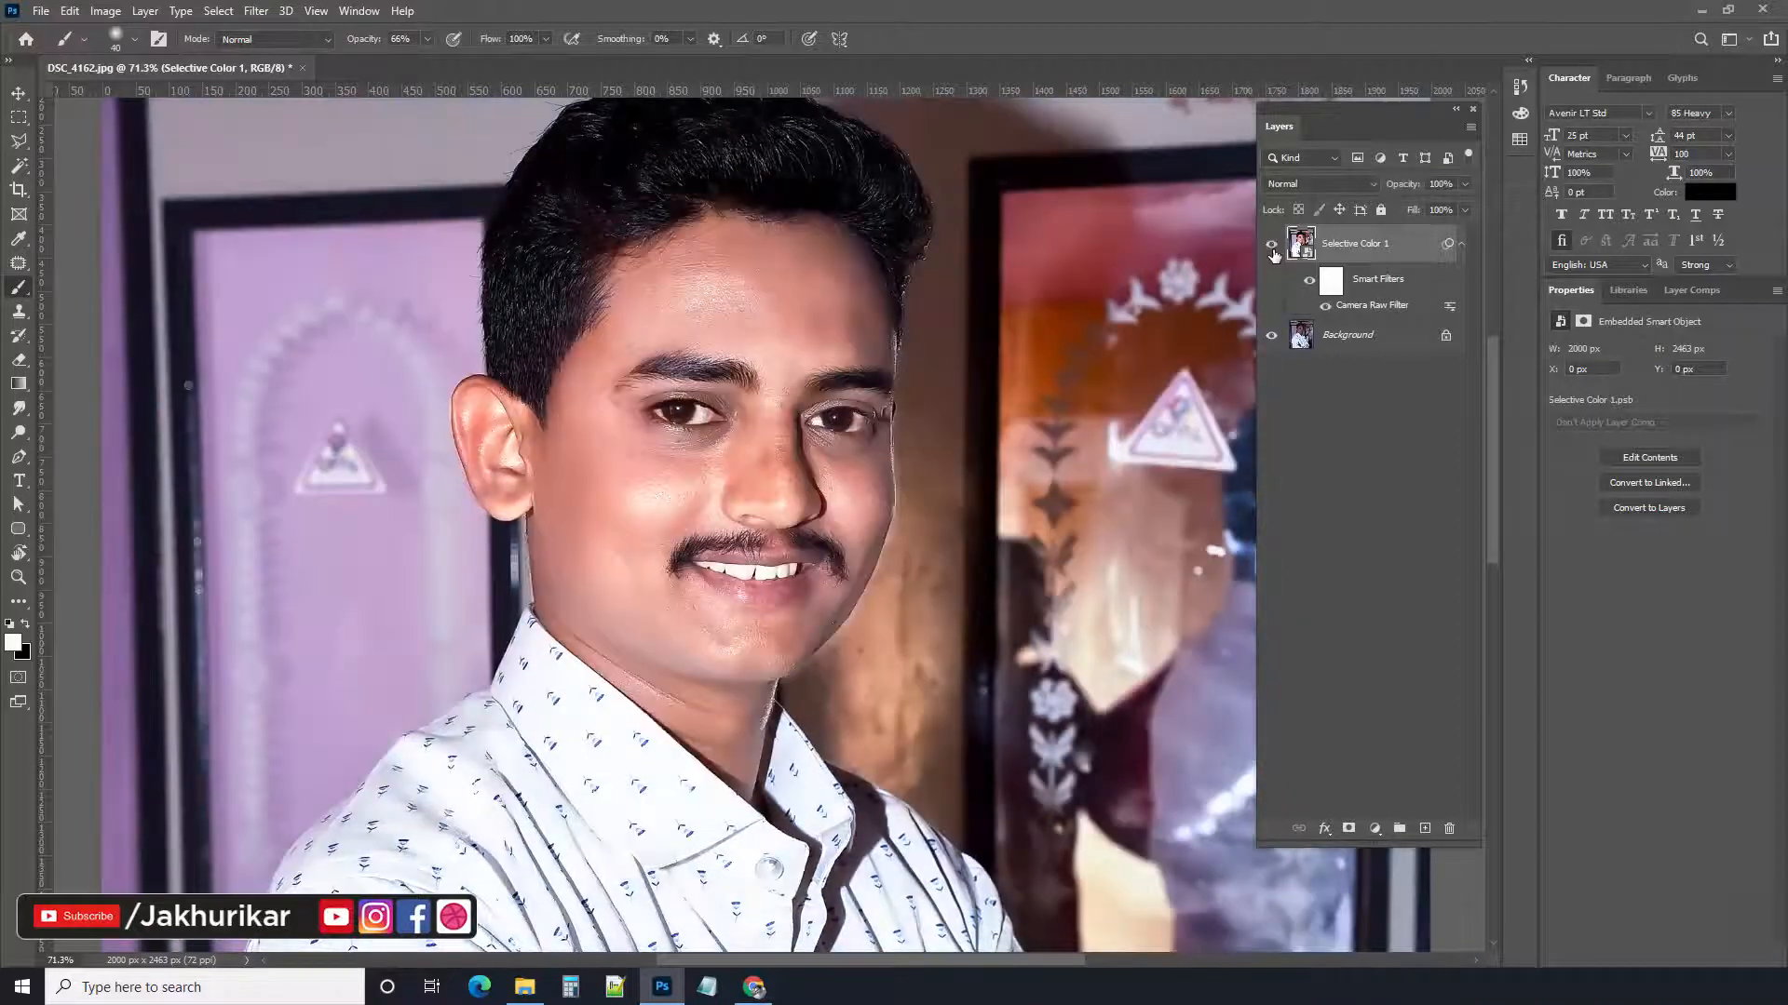